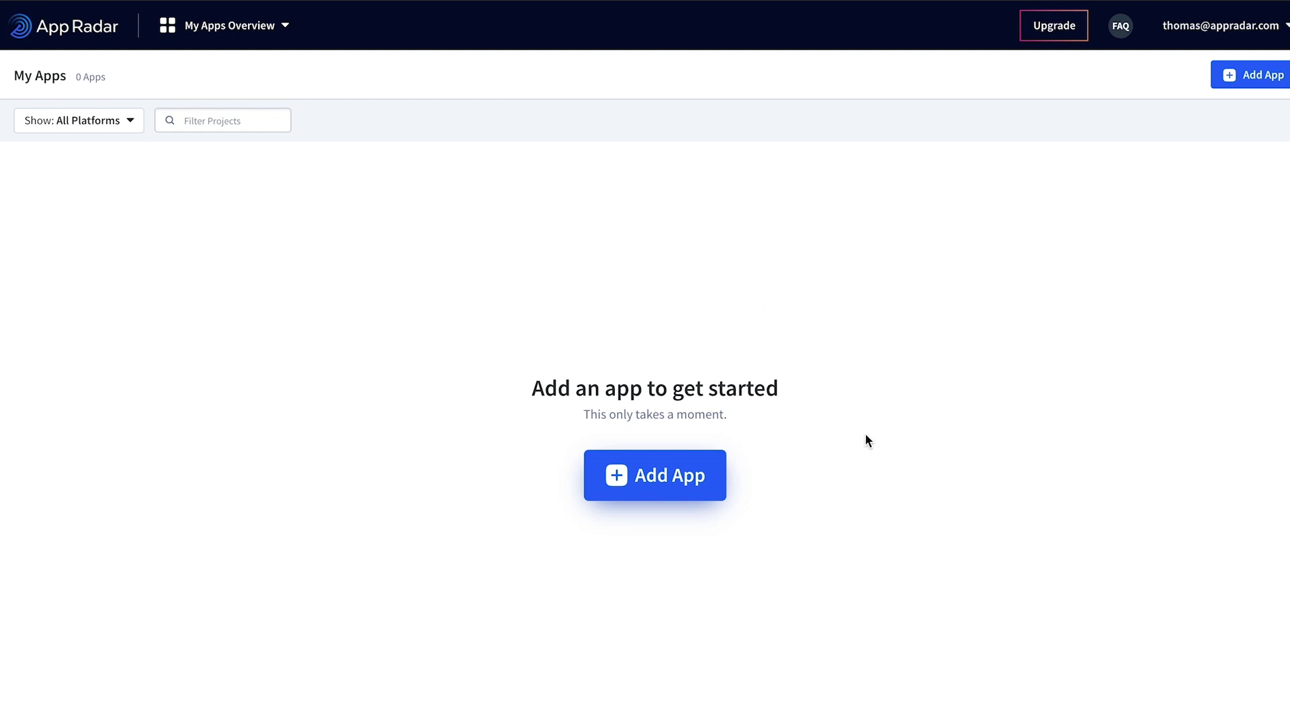
Step: Add an iOS App Store app and connect the iTunes developer account with its Apple ID and password
{"action": "left_click", "coordinate": [674, 480]}
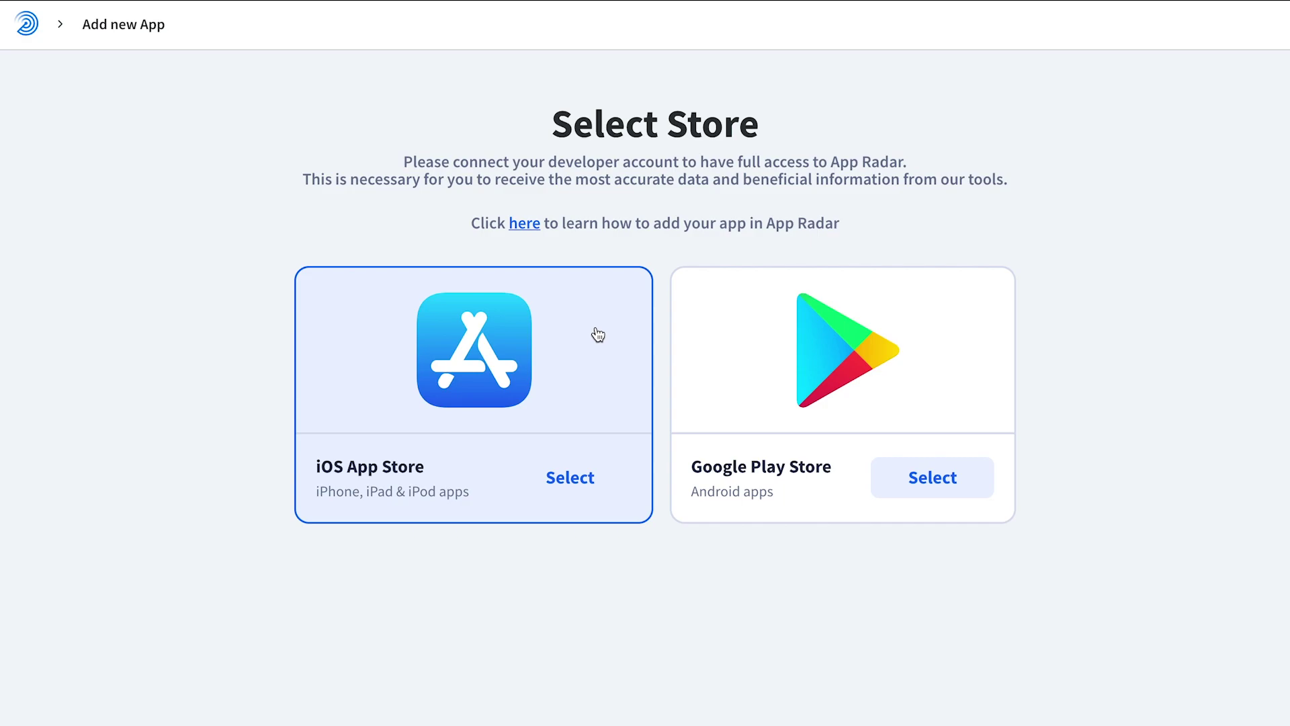
{"action": "left_click", "coordinate": [587, 338]}
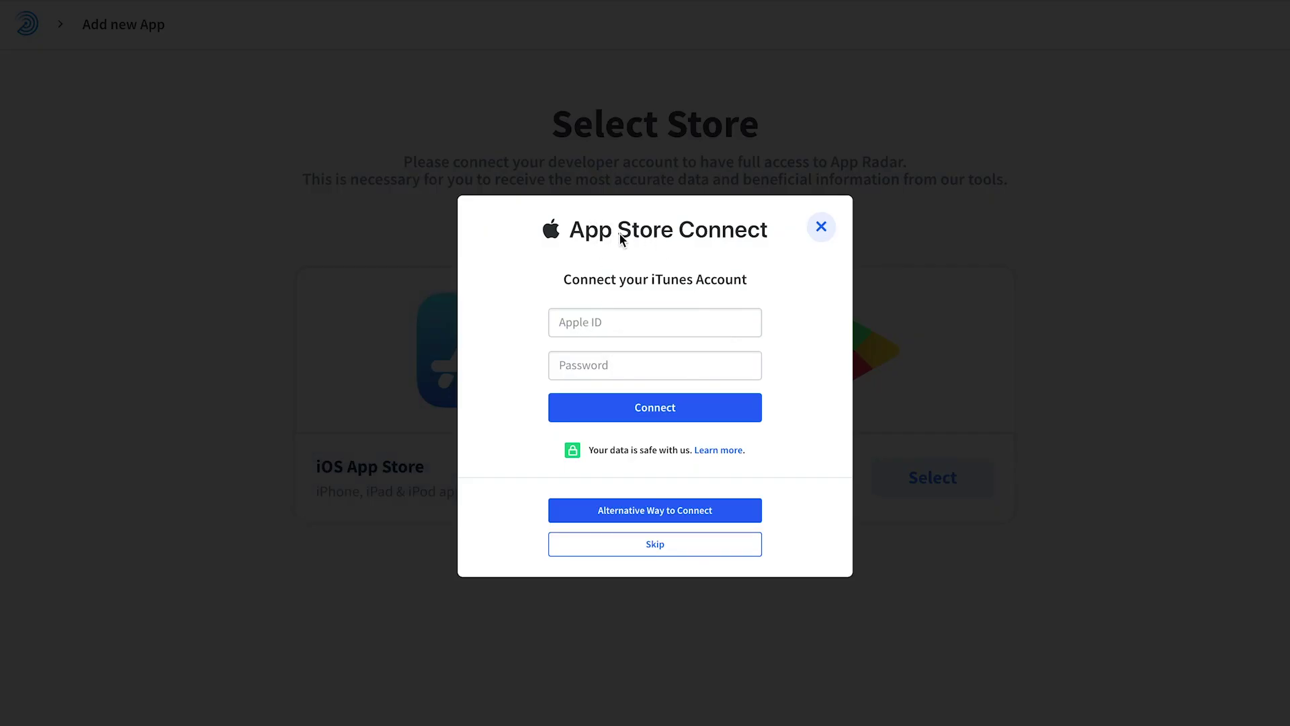
{"action": "left_click", "coordinate": [619, 326]}
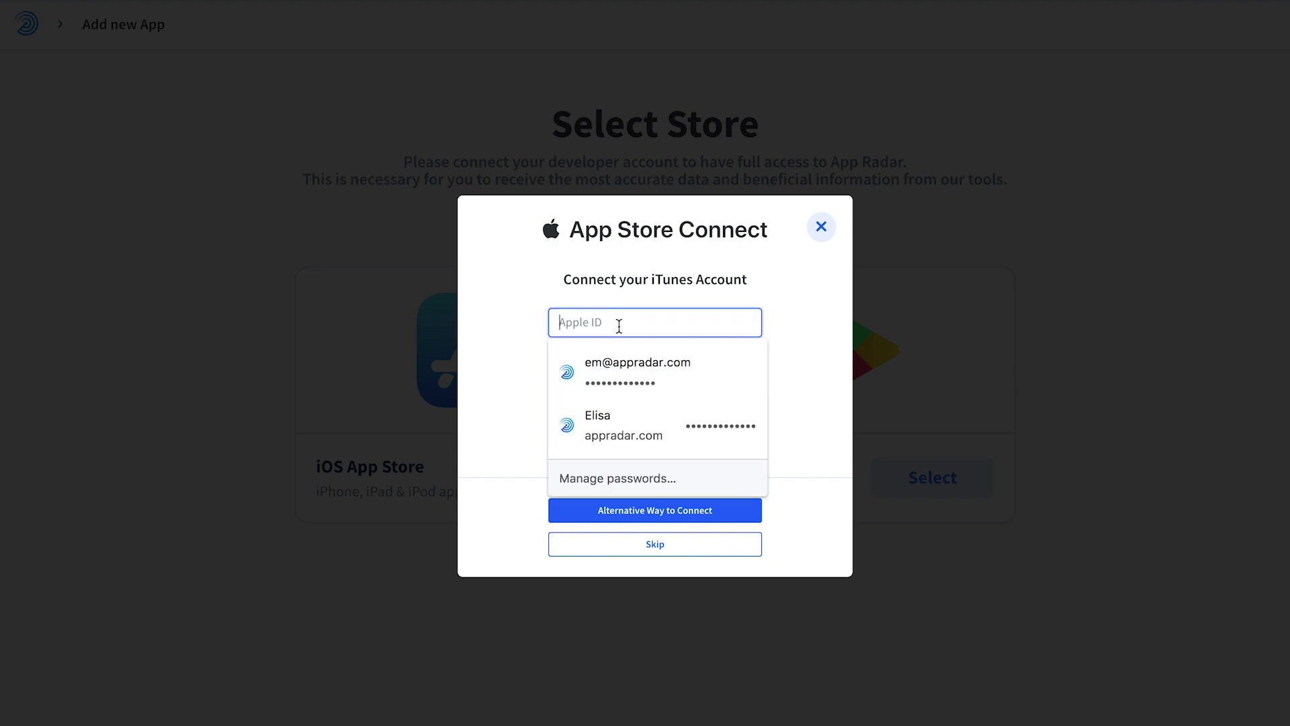
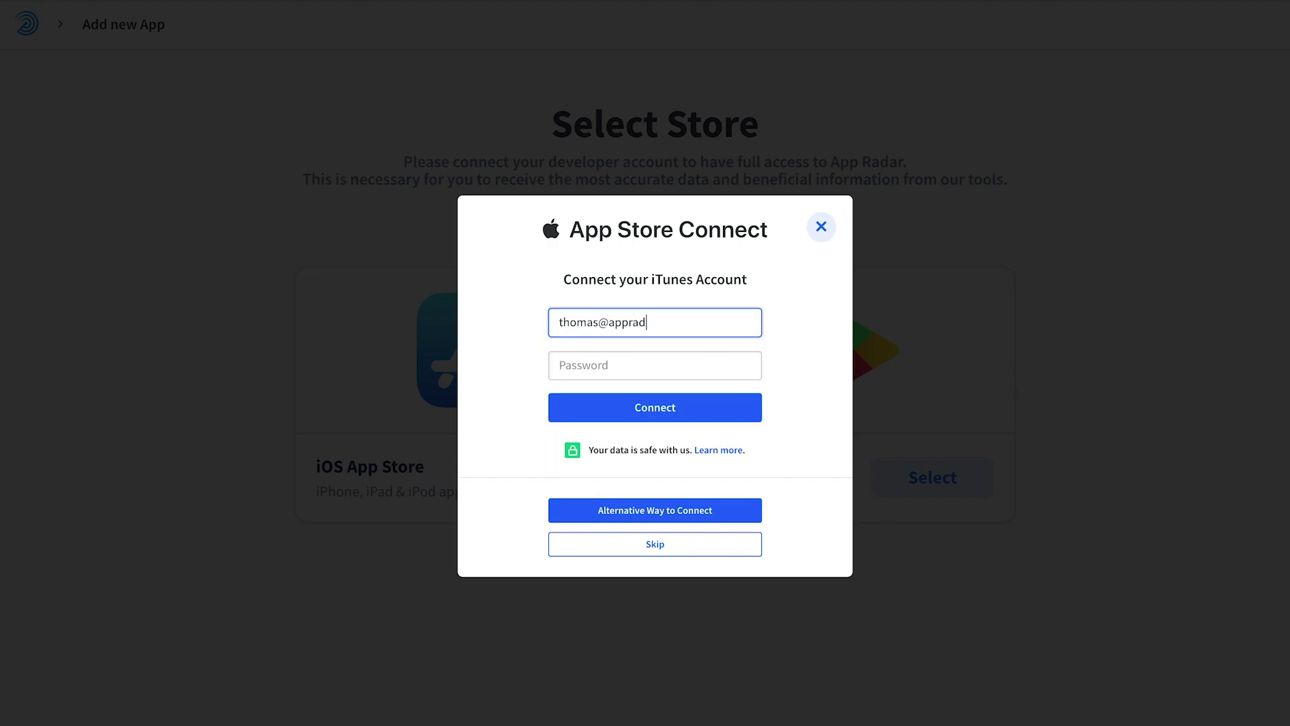
{"action": "left_click", "coordinate": [655, 365]}
{"action": "type", "text": "••••••"}
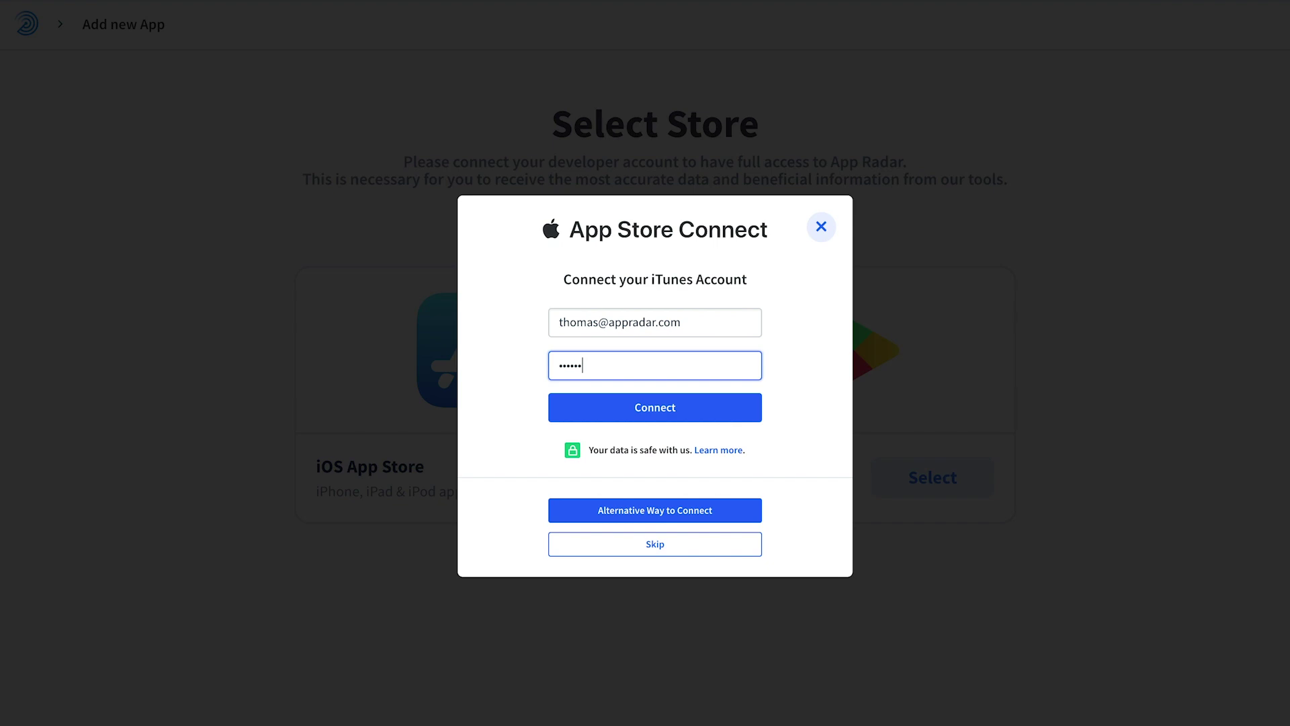
{"action": "left_click", "coordinate": [639, 420]}
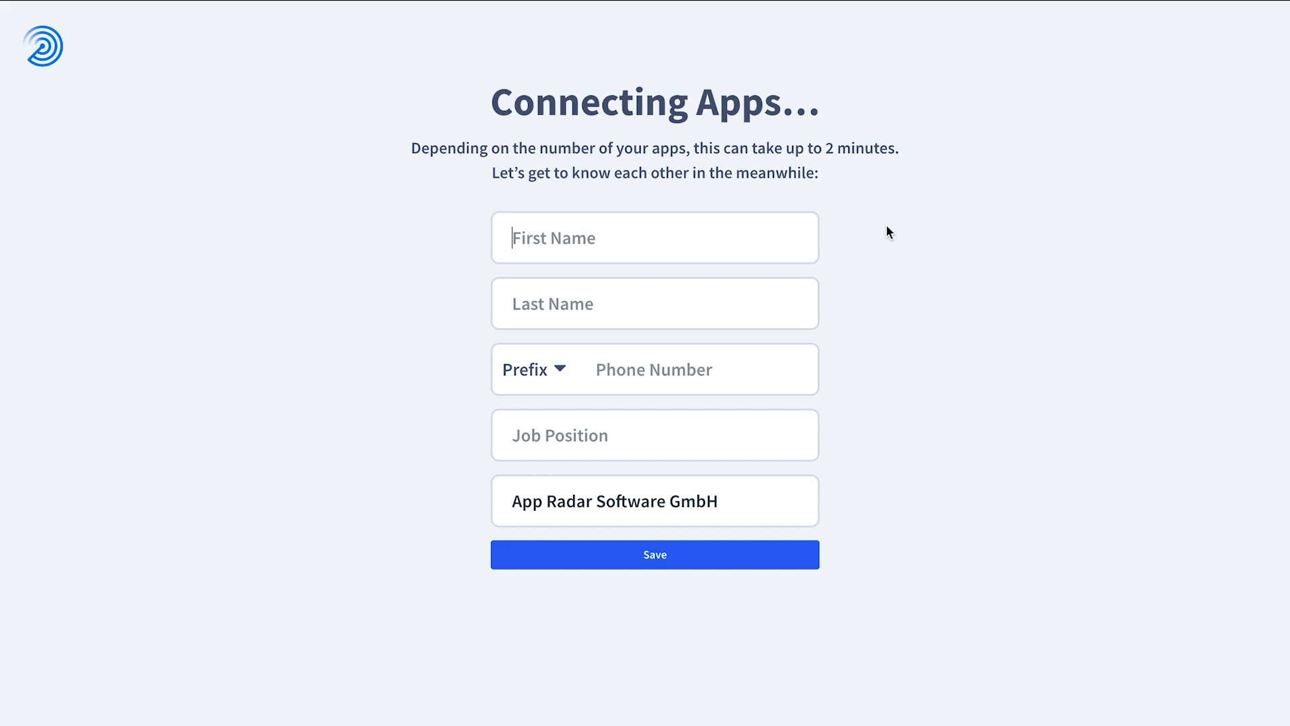
Step: Enter the user's first and last name and the job position CEO
{"action": "key", "text": "Tab"}
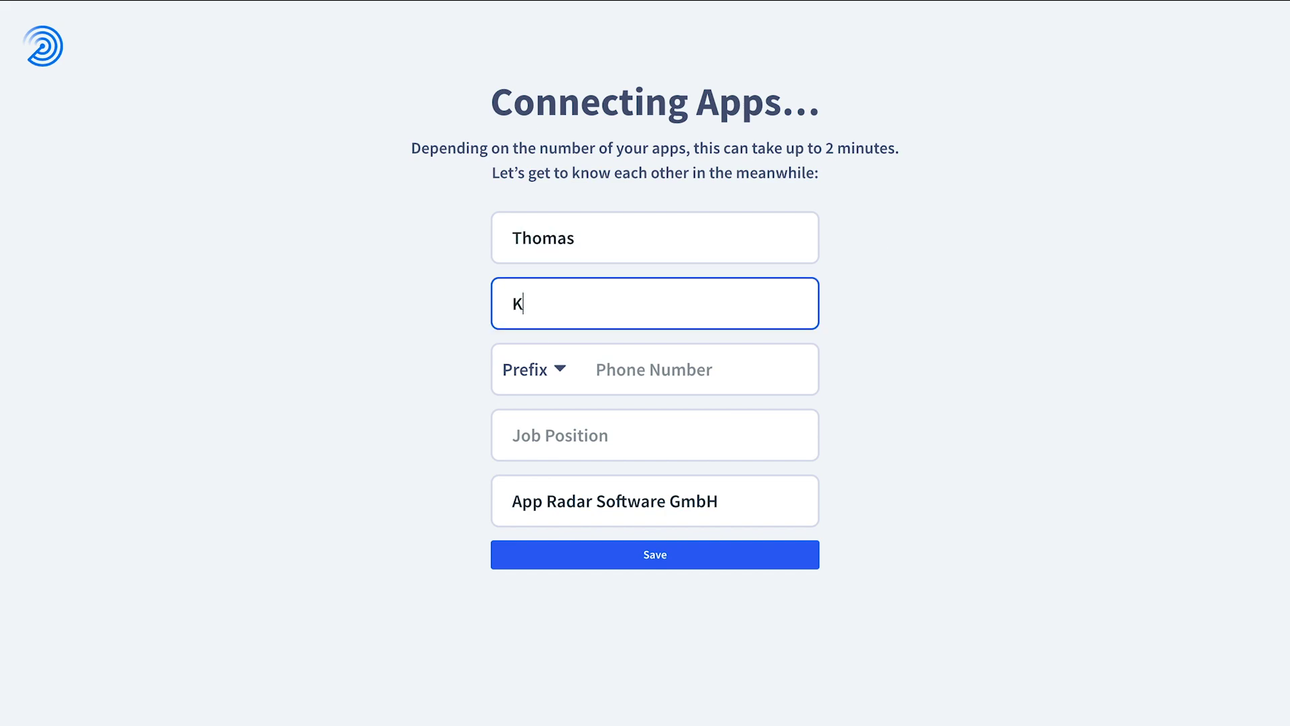
{"action": "left_click", "coordinate": [663, 441]}
{"action": "type", "text": "CEO"}
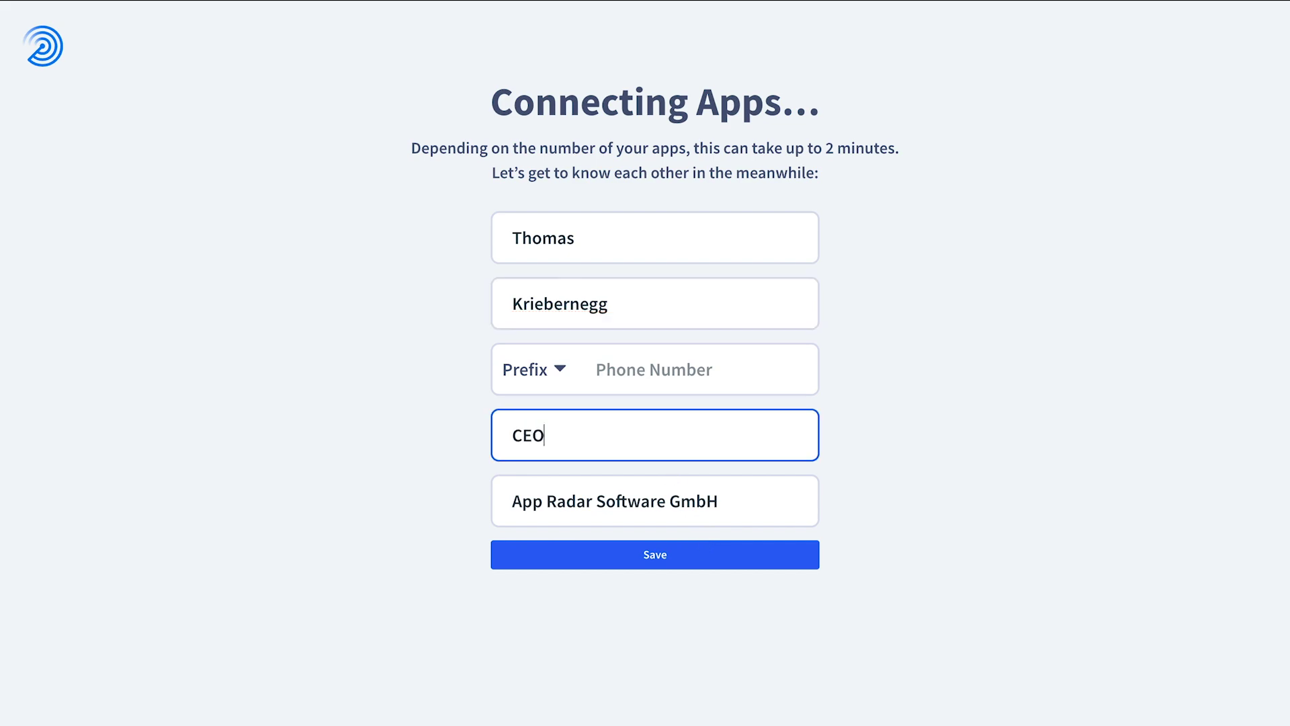
Step: Choose the Austria +43 phone prefix, save the profile and continue to app selection
{"action": "left_click", "coordinate": [556, 376]}
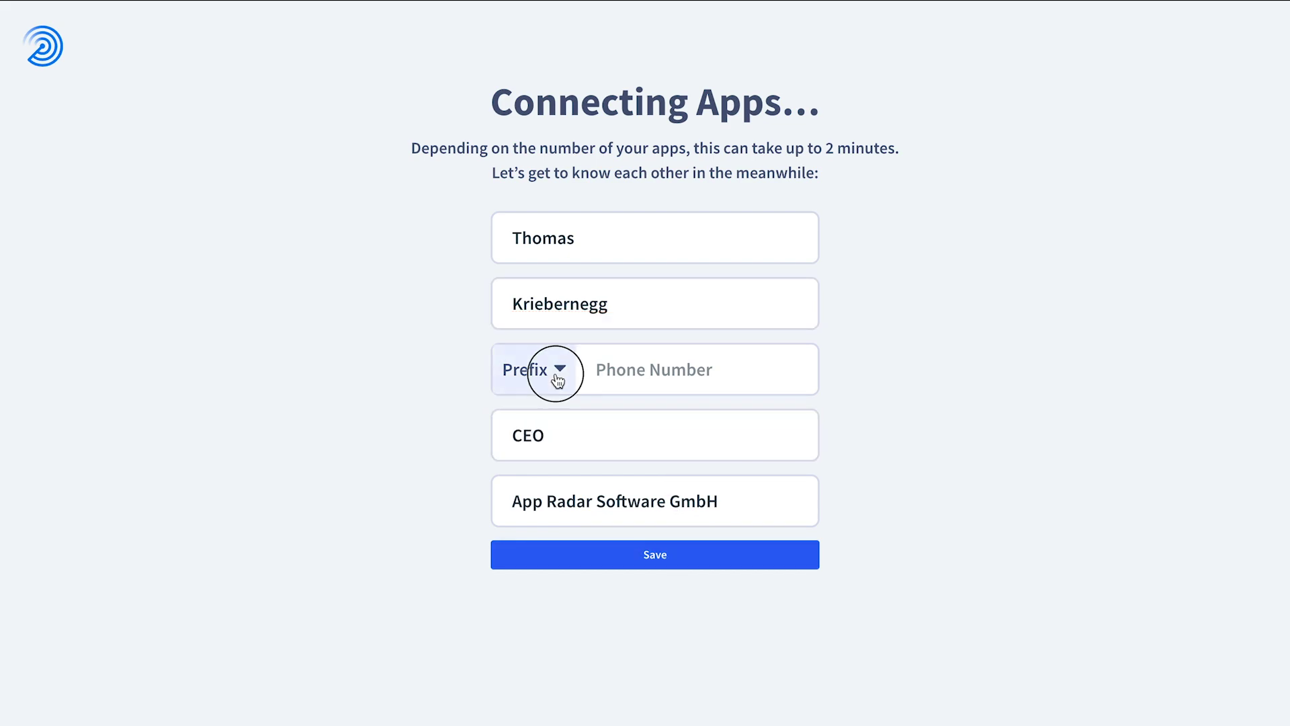
{"action": "left_click", "coordinate": [548, 354]}
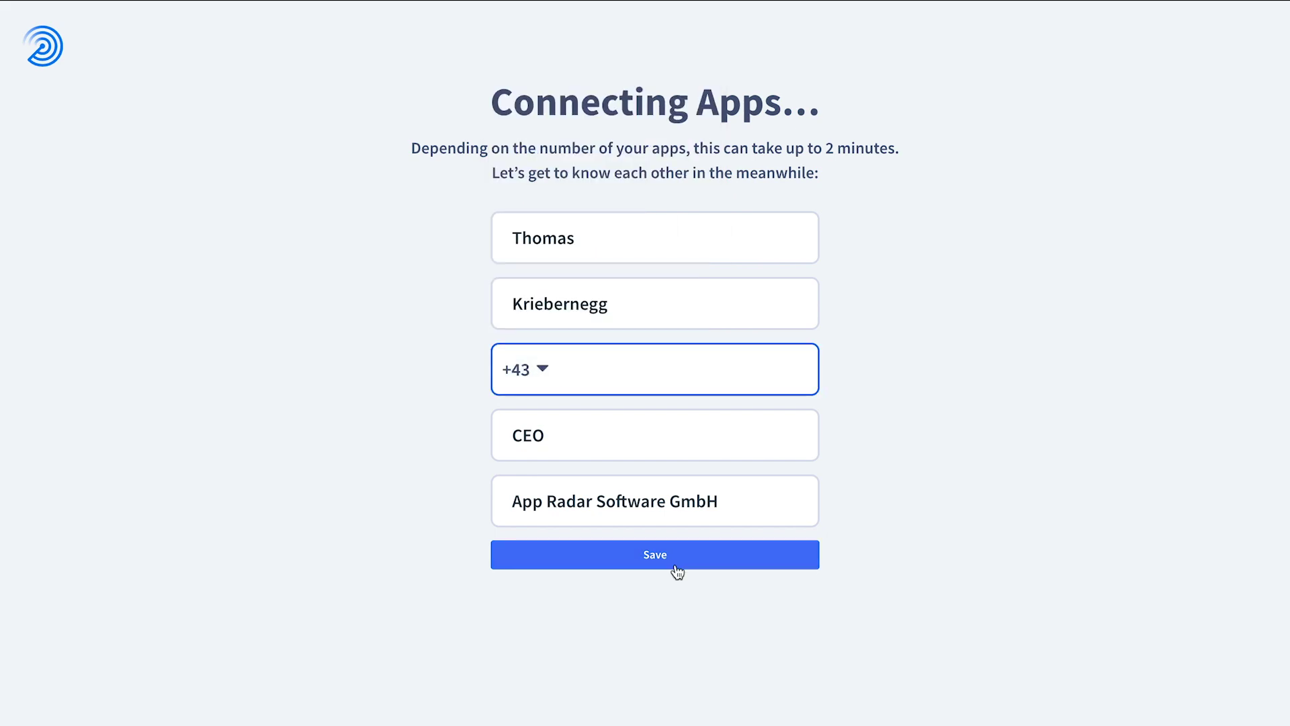
{"action": "left_click", "coordinate": [672, 561]}
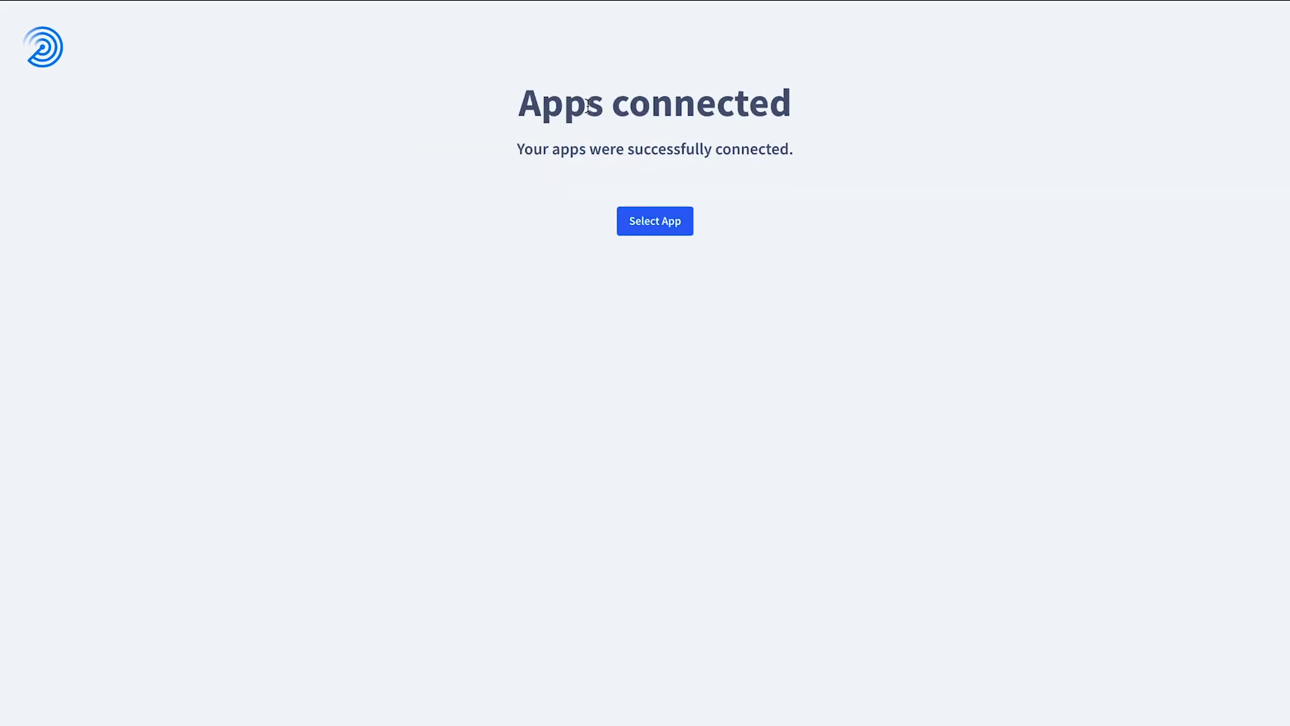
{"action": "left_click", "coordinate": [666, 224]}
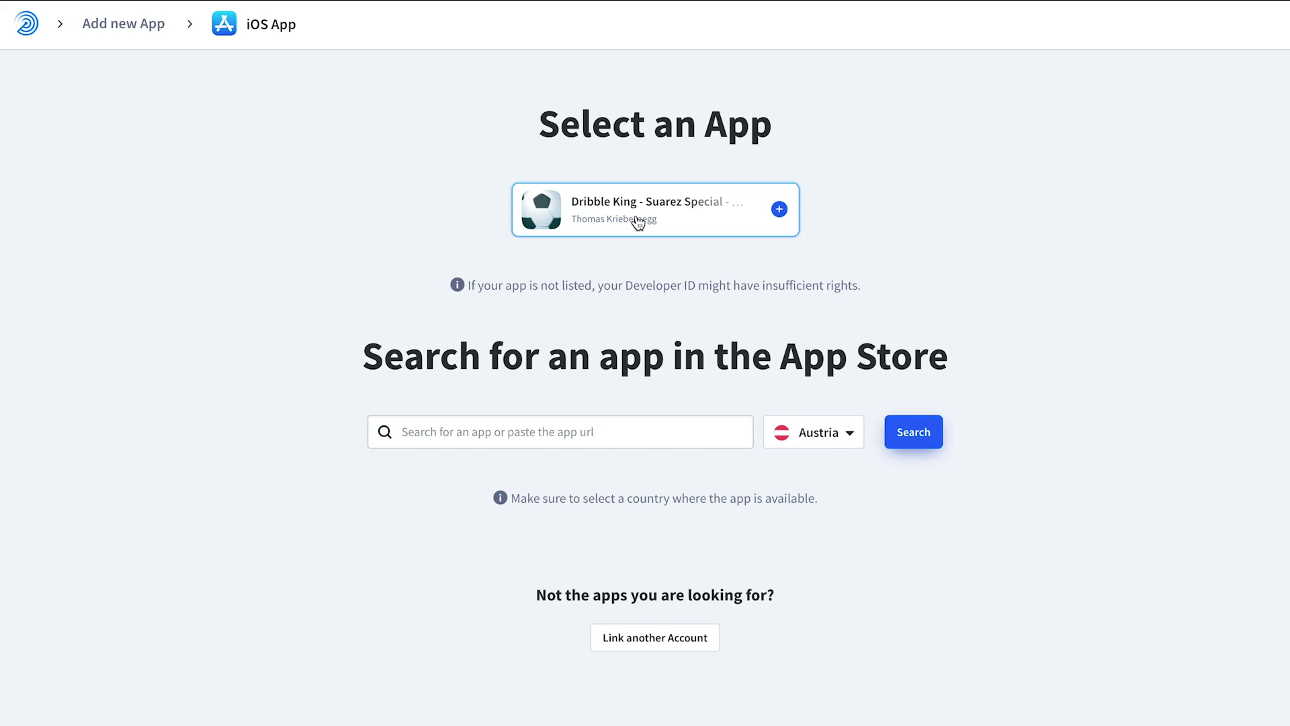
Step: Create the Dribble King project for the United States and finish setup
{"action": "left_click", "coordinate": [638, 222]}
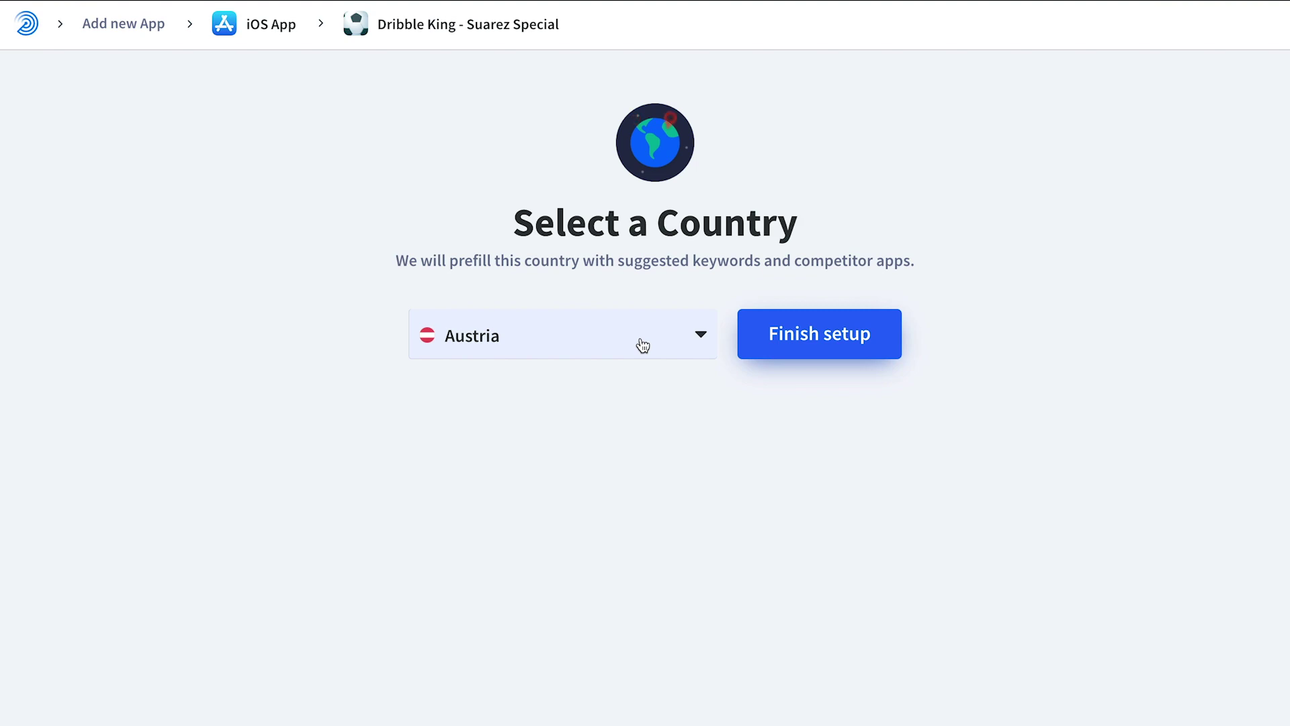
{"action": "left_click", "coordinate": [643, 344]}
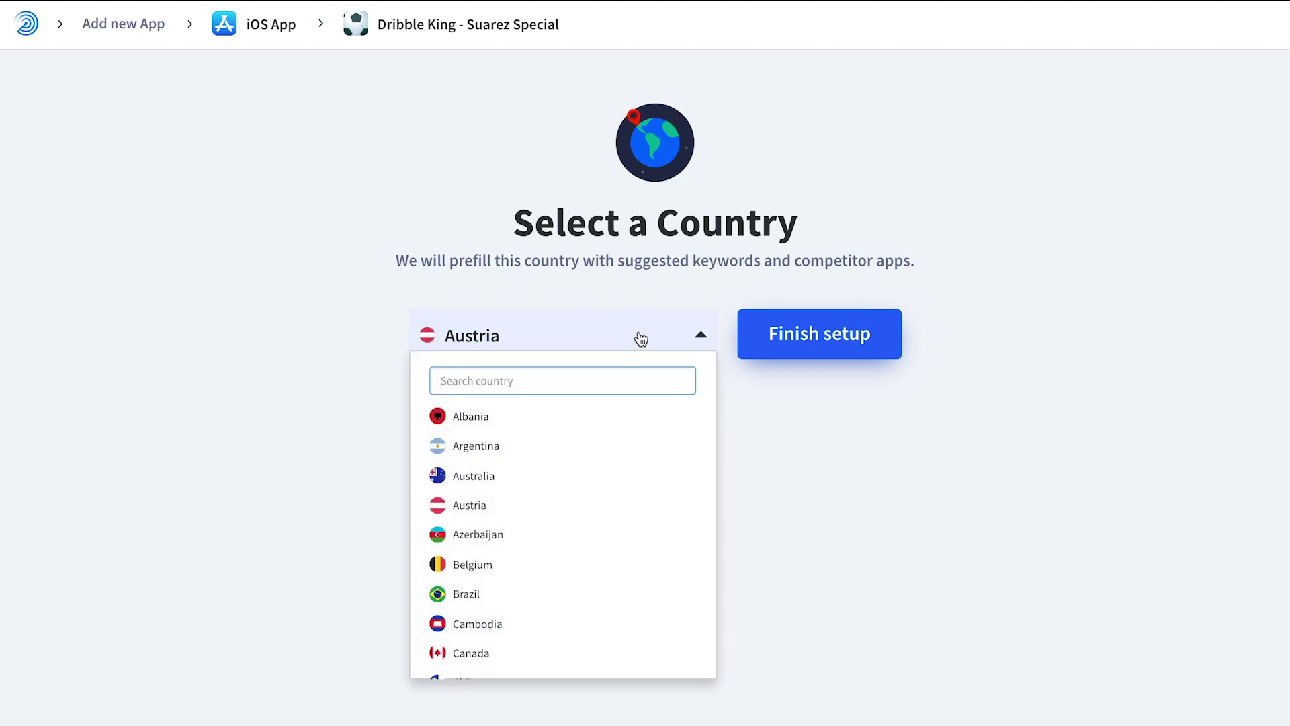
{"action": "type", "text": "unit"}
{"action": "left_click", "coordinate": [535, 479]}
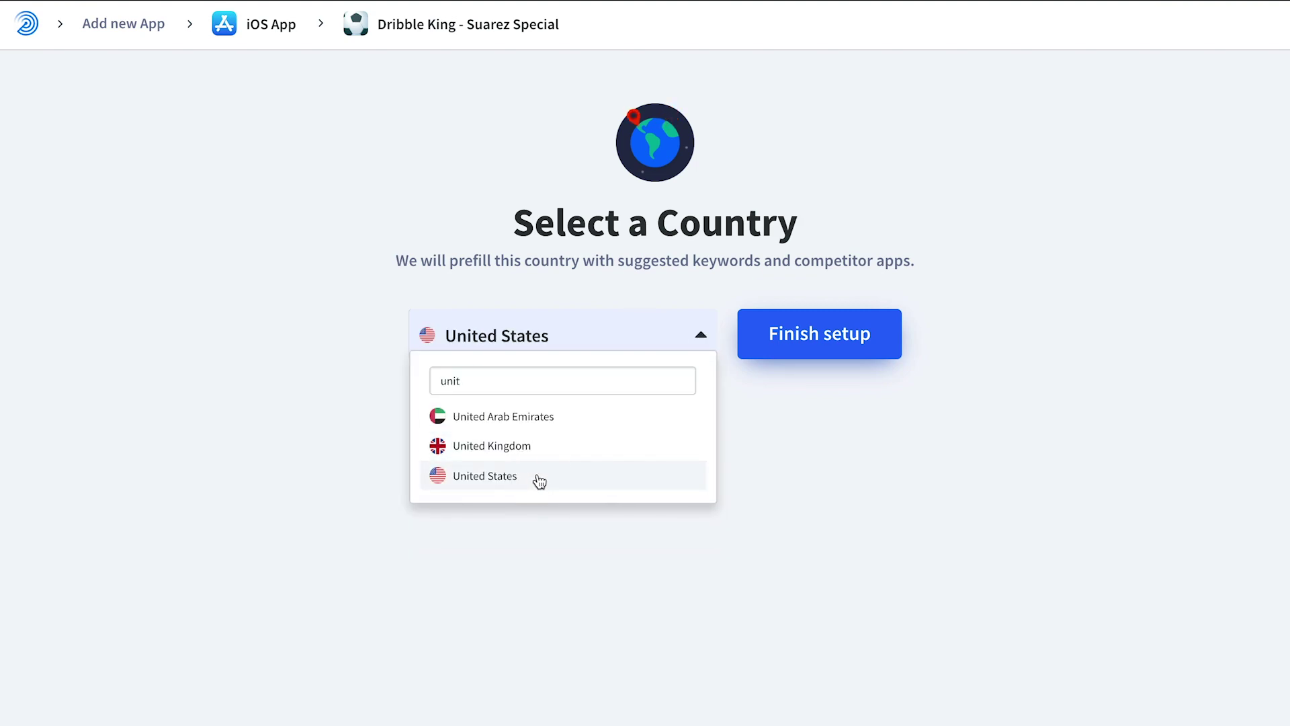
{"action": "left_click", "coordinate": [831, 345]}
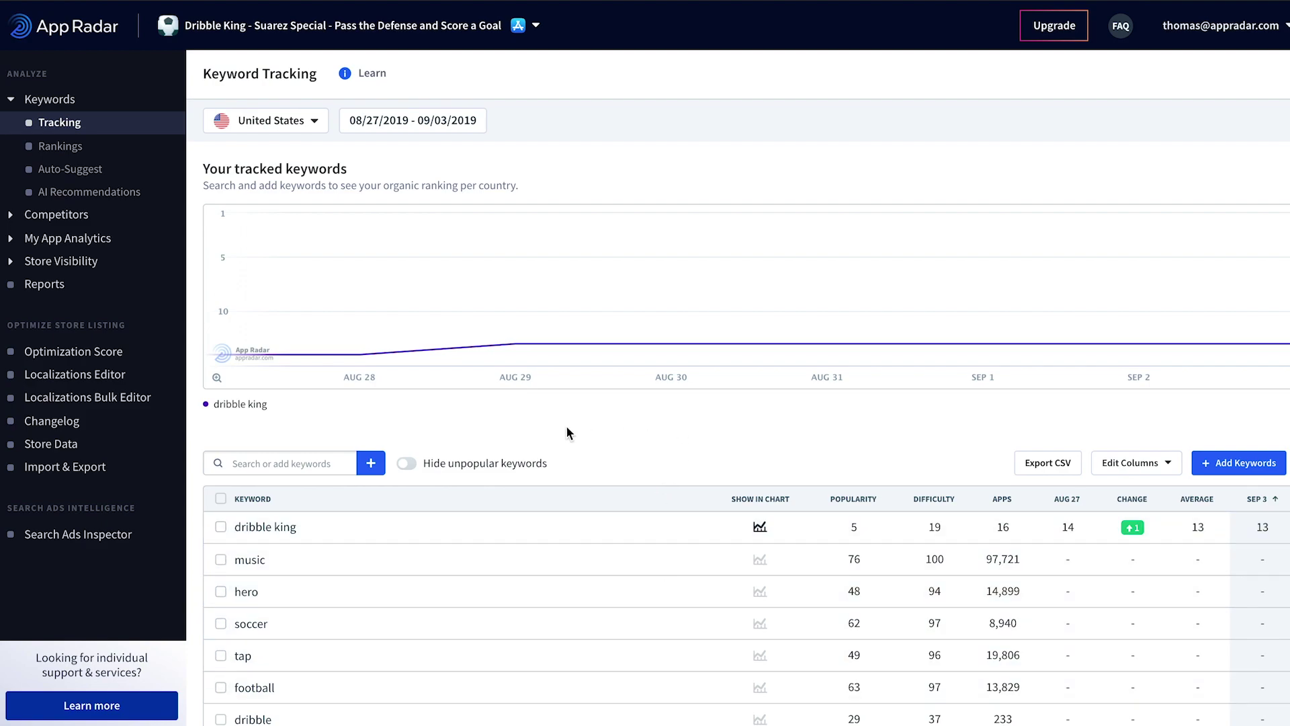
Step: Open Keyword Rankings and review Dribble King's top United States keywords, led by tip tap soccer
{"action": "left_click", "coordinate": [71, 150]}
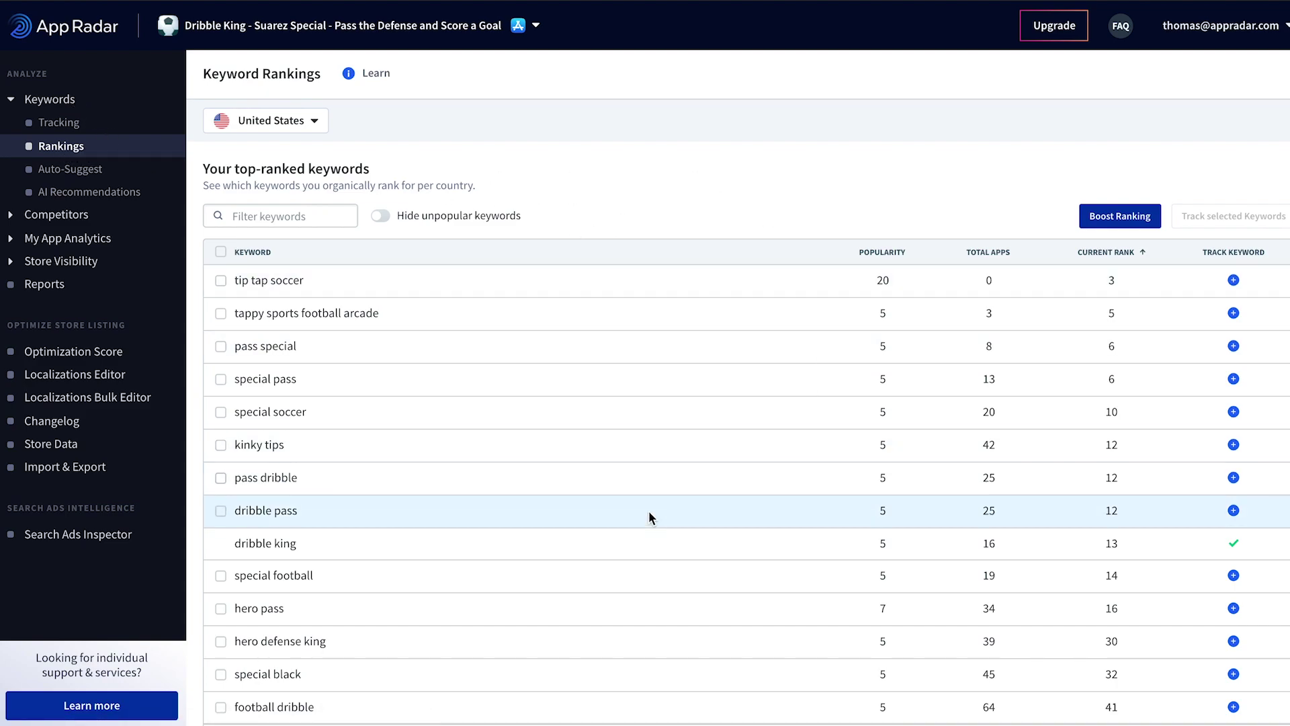
{"action": "scroll", "coordinate": [592, 459], "scroll_direction": "down", "scroll_amount": 3}
{"action": "scroll", "coordinate": [592, 458], "scroll_direction": "up", "scroll_amount": 5}
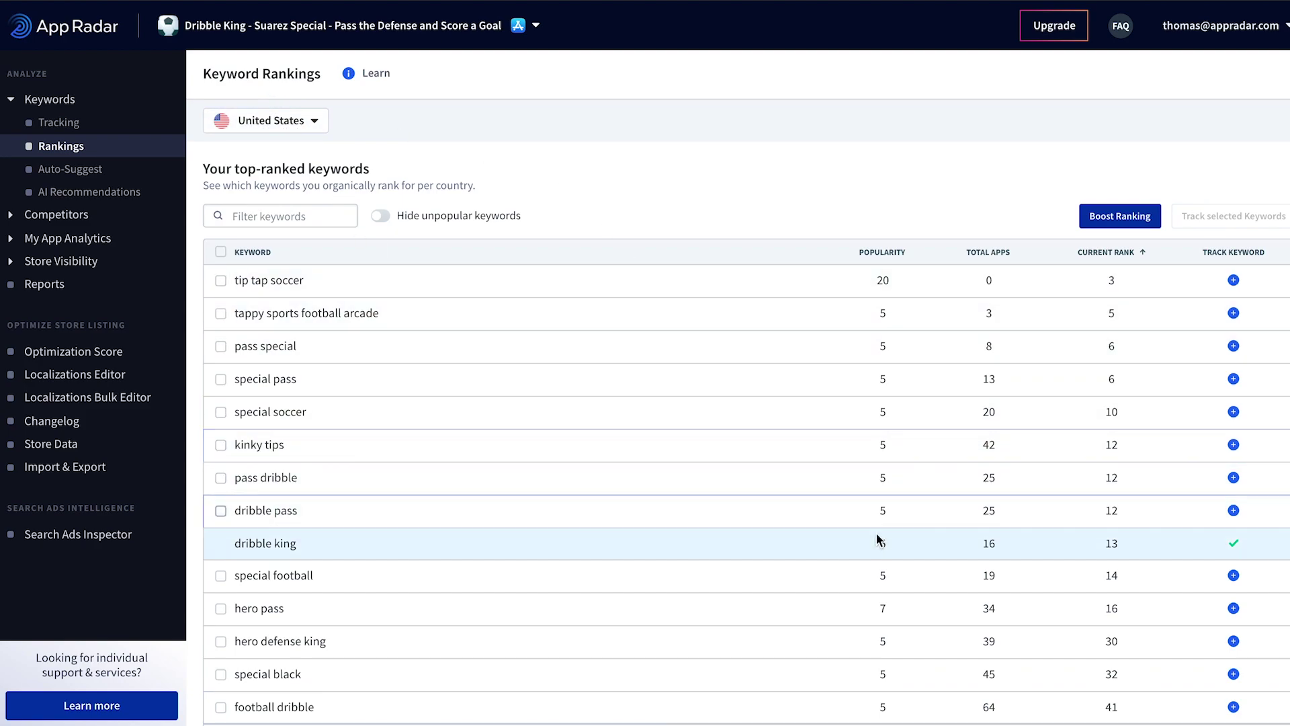
{"action": "scroll", "coordinate": [972, 506], "scroll_direction": "down", "scroll_amount": 4}
{"action": "scroll", "coordinate": [971, 506], "scroll_direction": "down", "scroll_amount": 8}
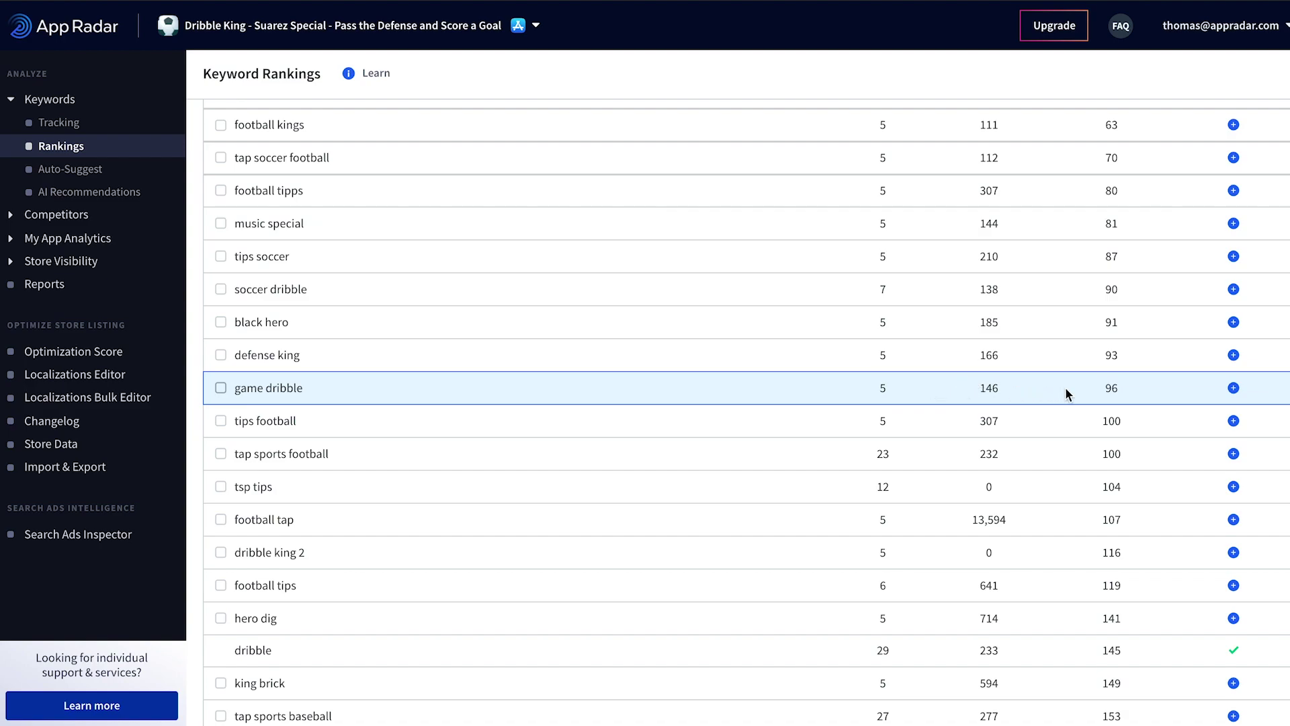
{"action": "double_click", "coordinate": [1109, 388]}
{"action": "scroll", "coordinate": [1126, 392], "scroll_direction": "up", "scroll_amount": 1}
{"action": "scroll", "coordinate": [1126, 393], "scroll_direction": "up", "scroll_amount": 12}
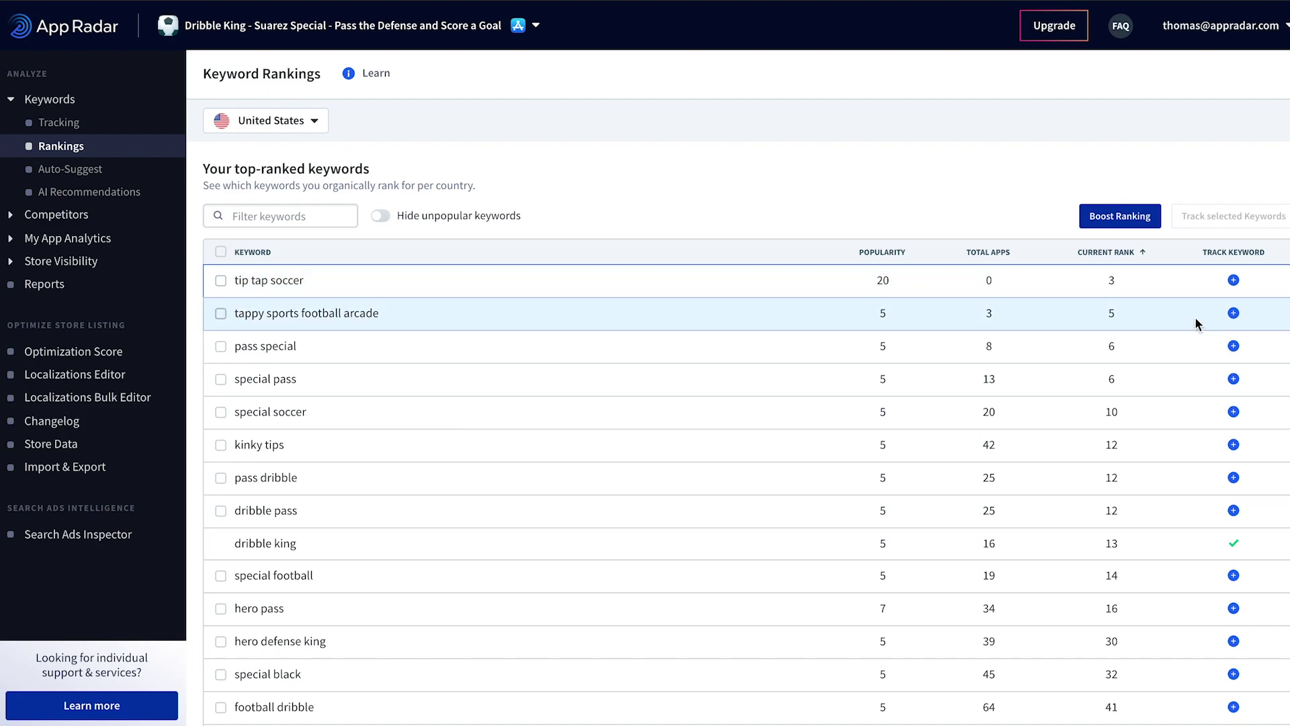
Step: Toggle tracking for the ranked keywords tip tap soccer and pass dribble
{"action": "left_click", "coordinate": [1233, 279]}
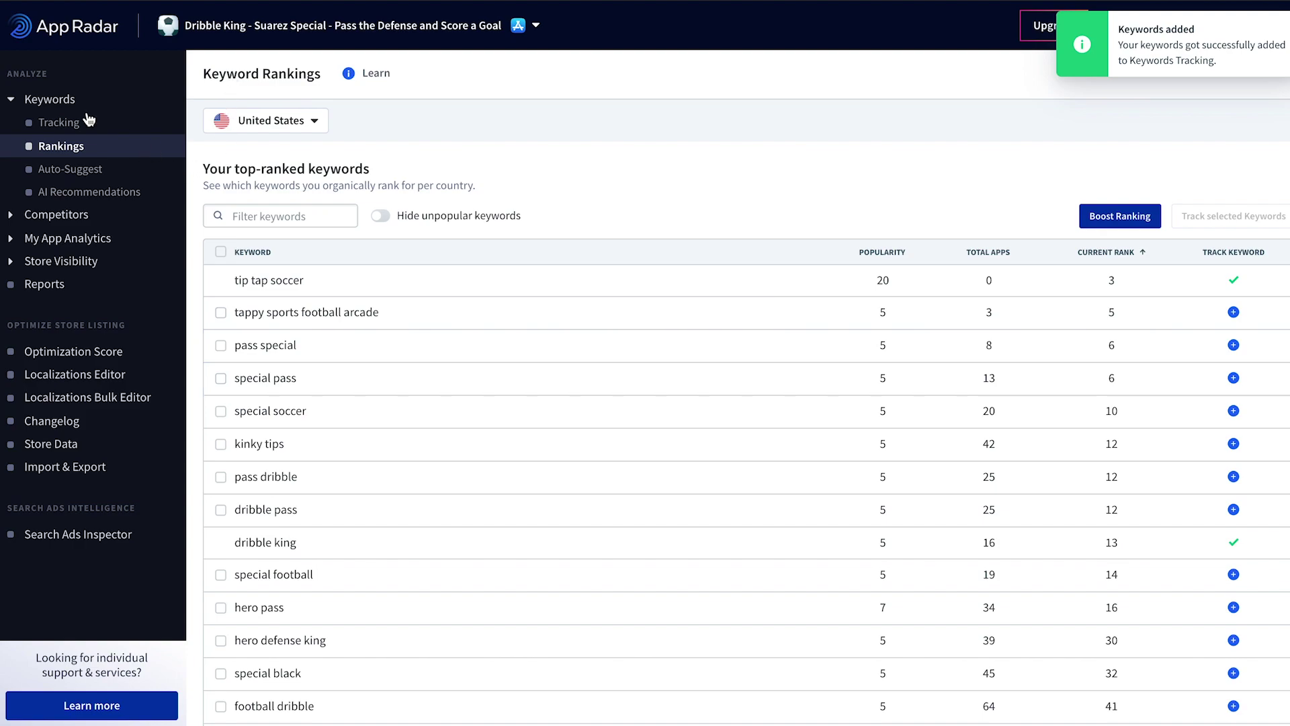
{"action": "scroll", "coordinate": [708, 211], "scroll_direction": "down", "scroll_amount": 2}
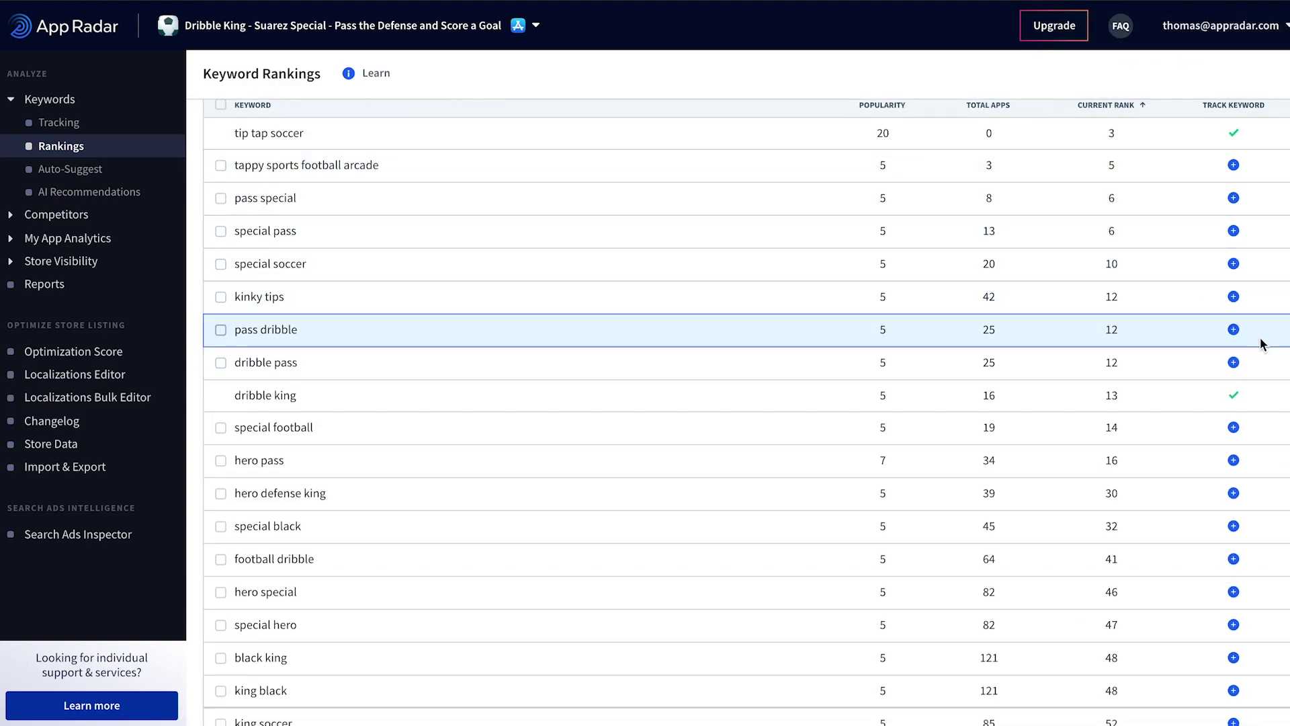
{"action": "left_click", "coordinate": [1233, 330]}
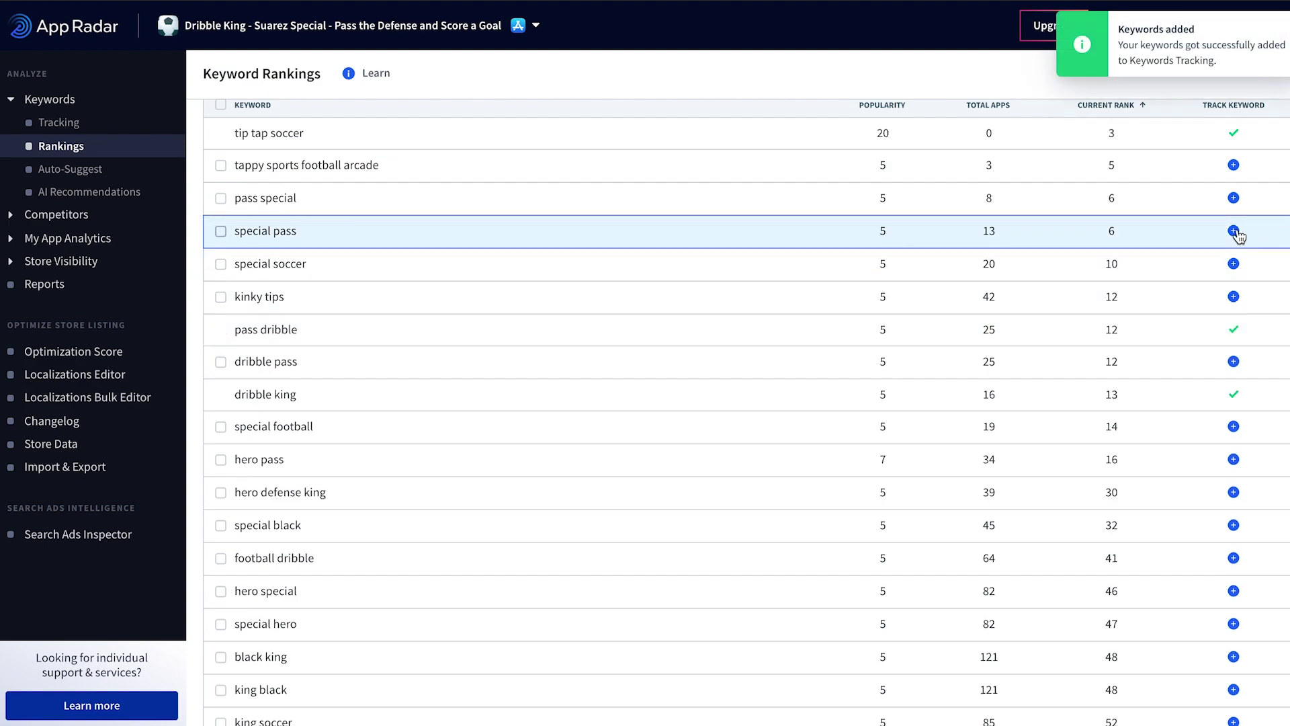
Step: Track the ranked keywords special soccer and hero pass
{"action": "left_click", "coordinate": [1233, 263]}
{"action": "scroll", "coordinate": [1143, 348], "scroll_direction": "down", "scroll_amount": 5}
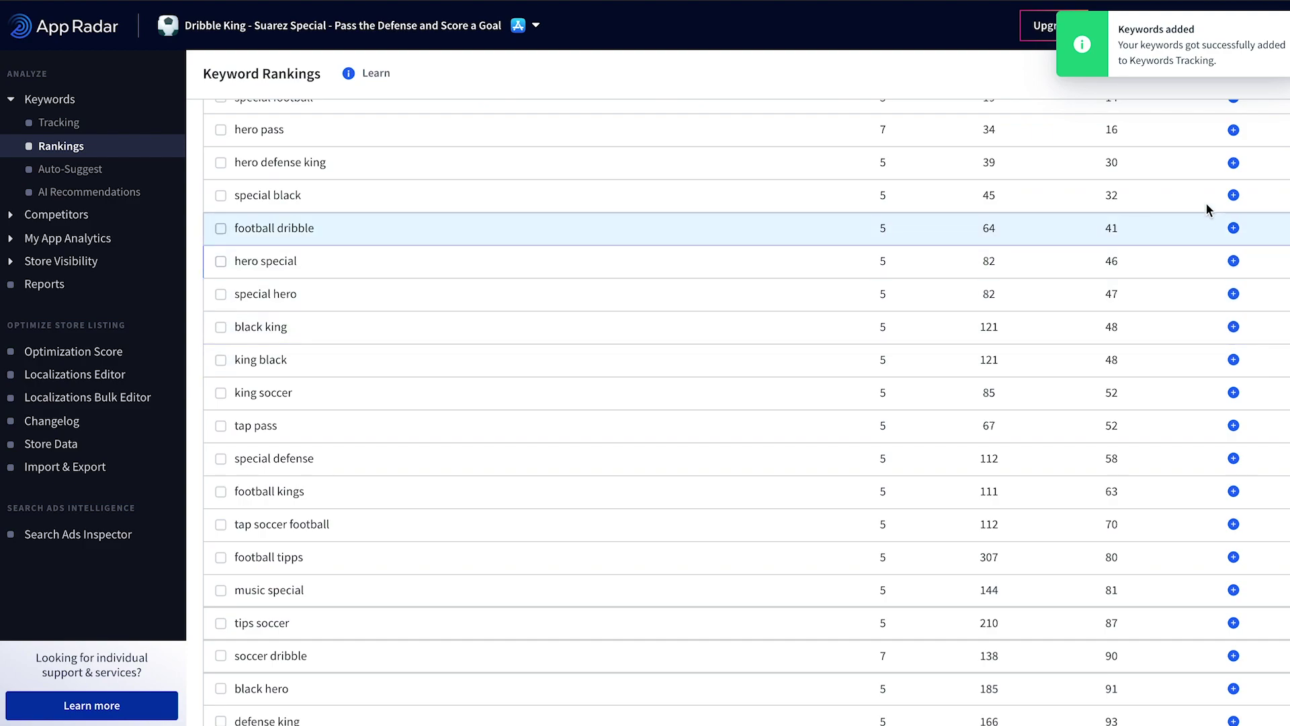
{"action": "left_click", "coordinate": [1233, 130]}
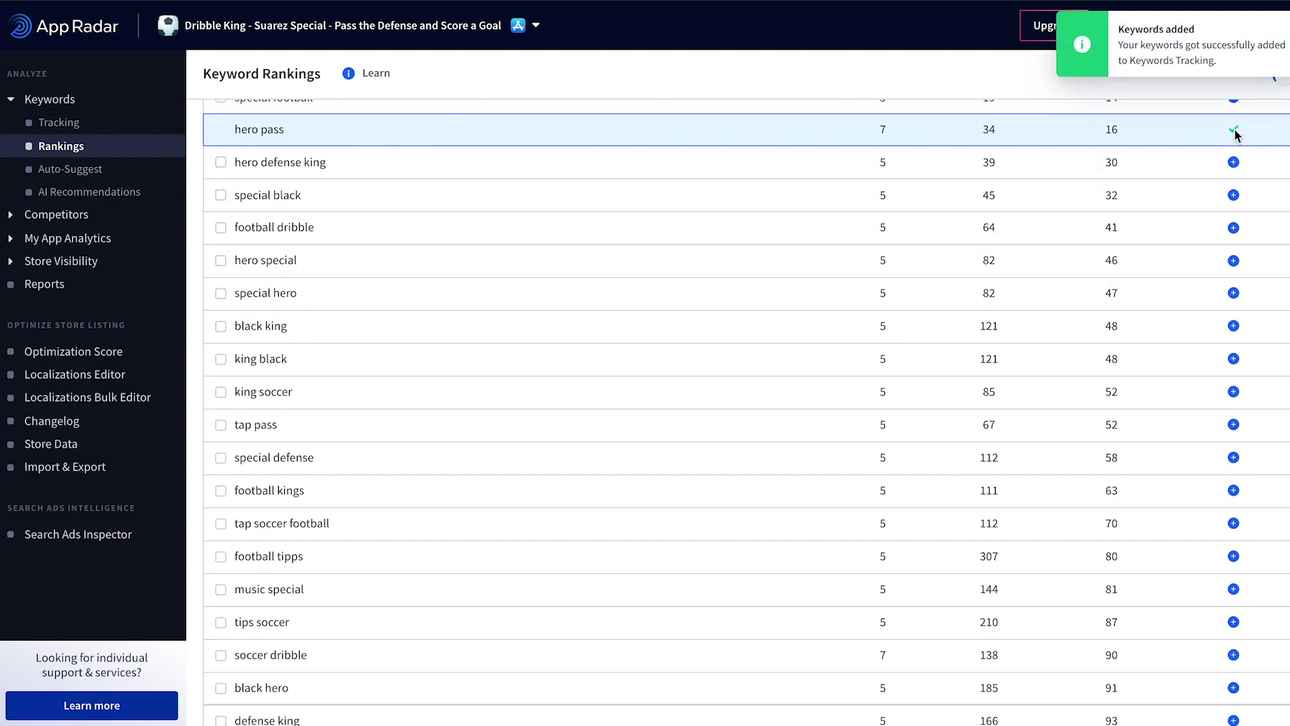
{"action": "scroll", "coordinate": [1071, 231], "scroll_direction": "up", "scroll_amount": 6}
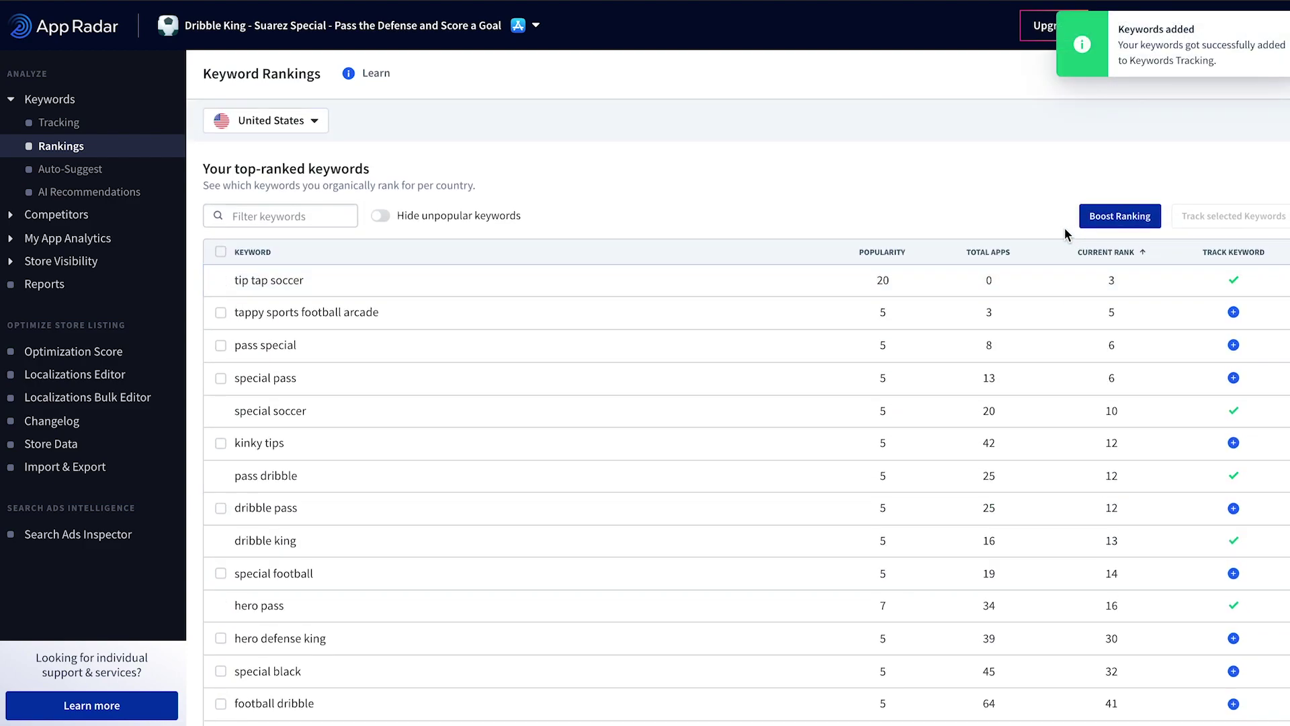
{"action": "scroll", "coordinate": [948, 192], "scroll_direction": "down", "scroll_amount": 3}
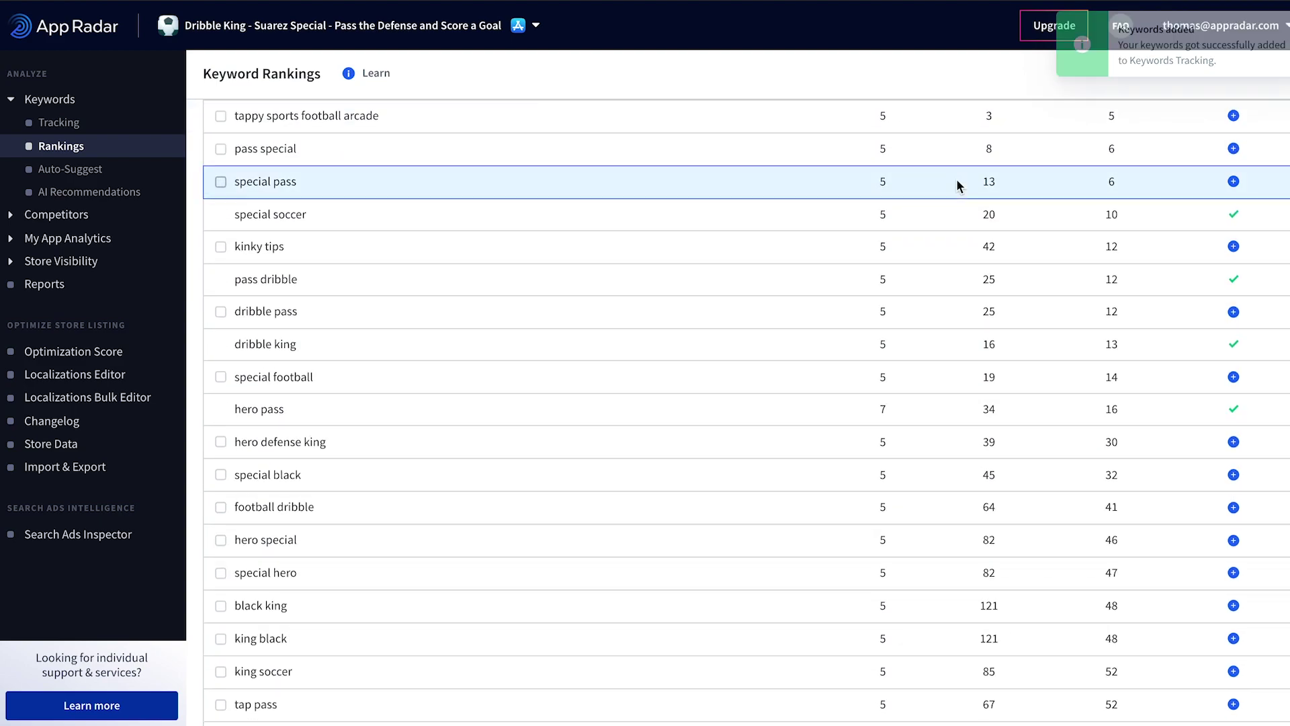
{"action": "scroll", "coordinate": [957, 180], "scroll_direction": "down", "scroll_amount": 3}
{"action": "scroll", "coordinate": [957, 178], "scroll_direction": "up", "scroll_amount": 6}
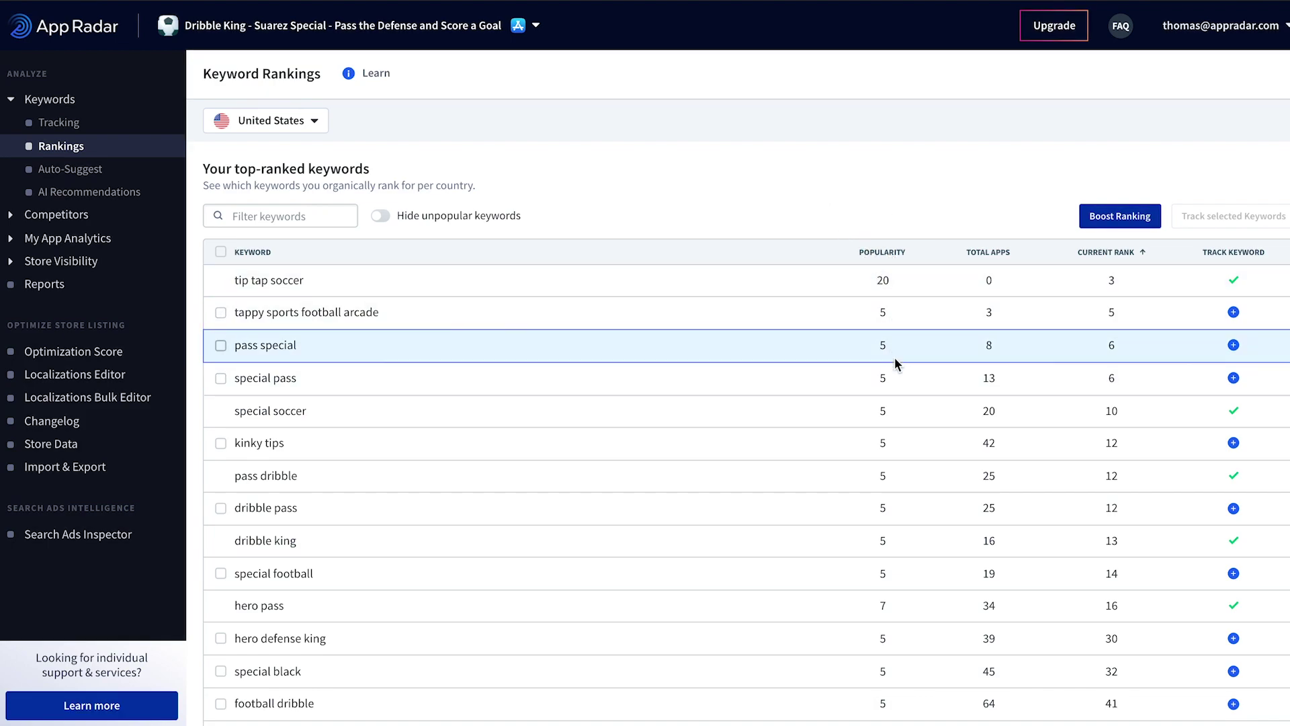
{"action": "scroll", "coordinate": [905, 473], "scroll_direction": "down", "scroll_amount": 7}
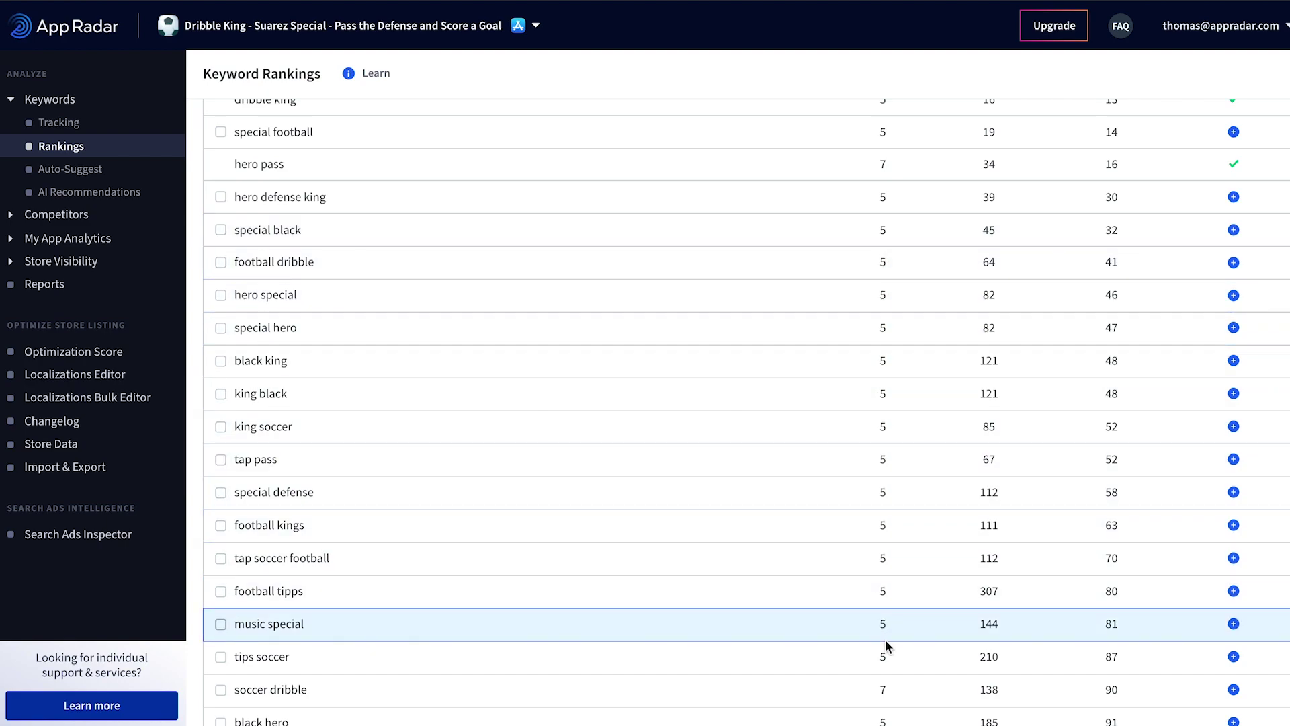
{"action": "scroll", "coordinate": [899, 558], "scroll_direction": "up", "scroll_amount": 8}
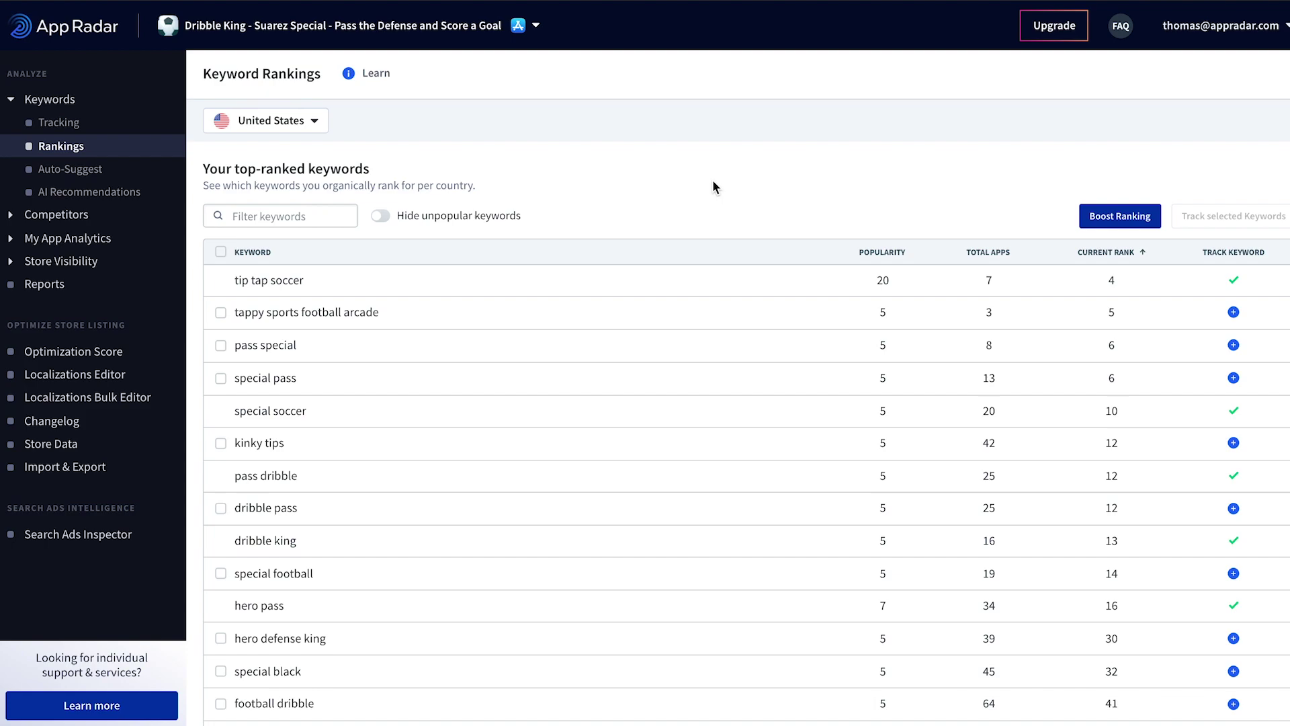
Step: Get Auto-Suggest keywords for 'soccer' and track soccer kick and soccer ball
{"action": "left_click", "coordinate": [91, 171]}
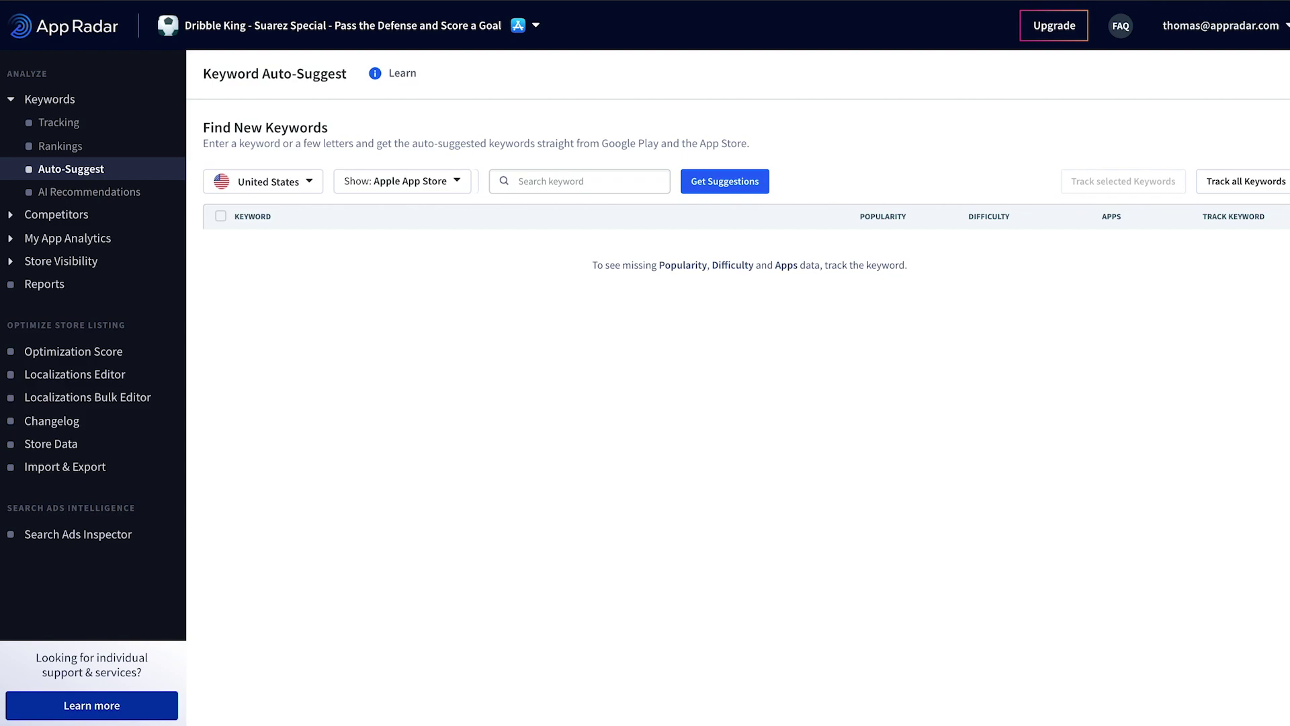
{"action": "type", "text": "soccer"}
{"action": "left_click", "coordinate": [710, 181]}
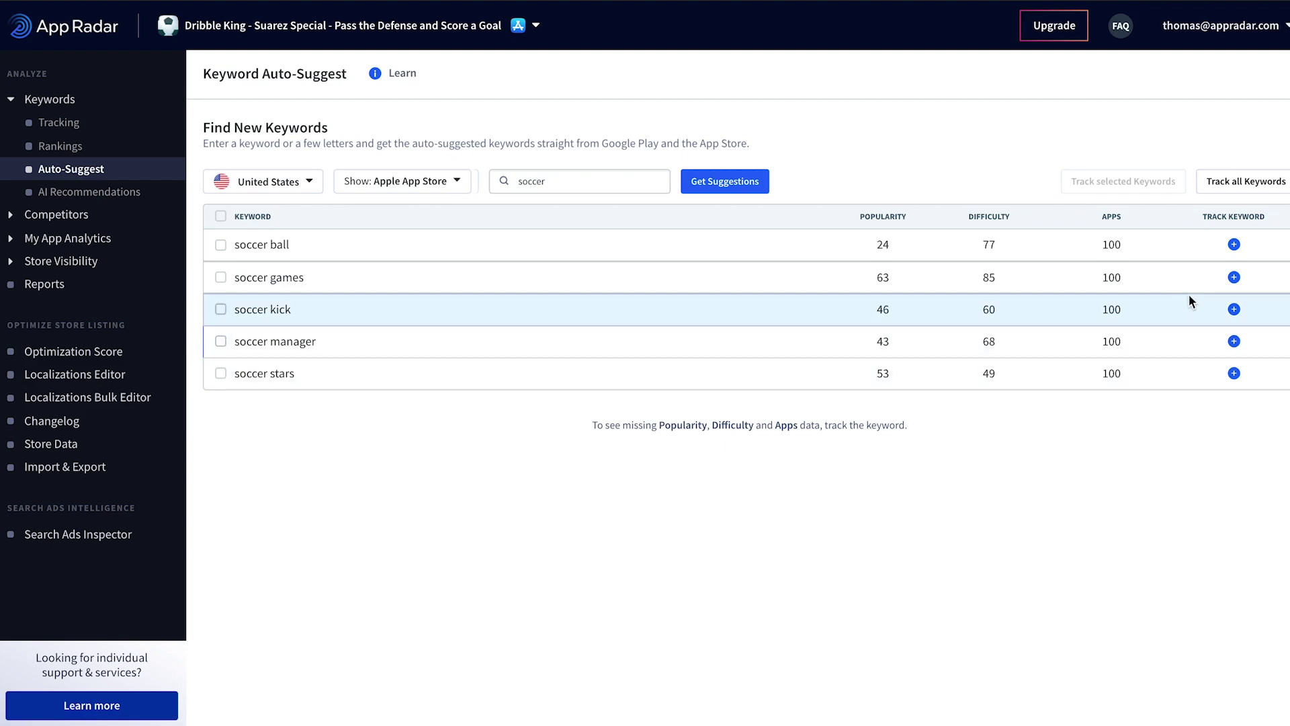
{"action": "left_click", "coordinate": [1234, 310]}
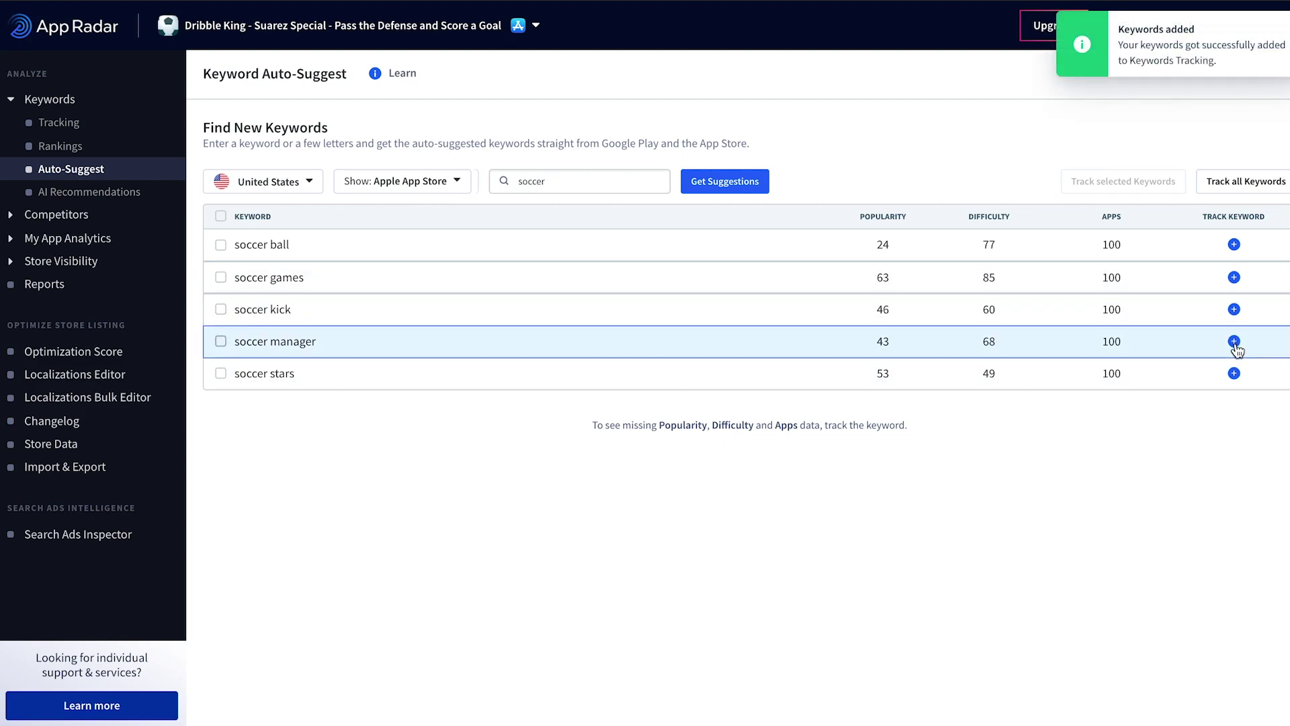
{"action": "left_click", "coordinate": [1234, 245]}
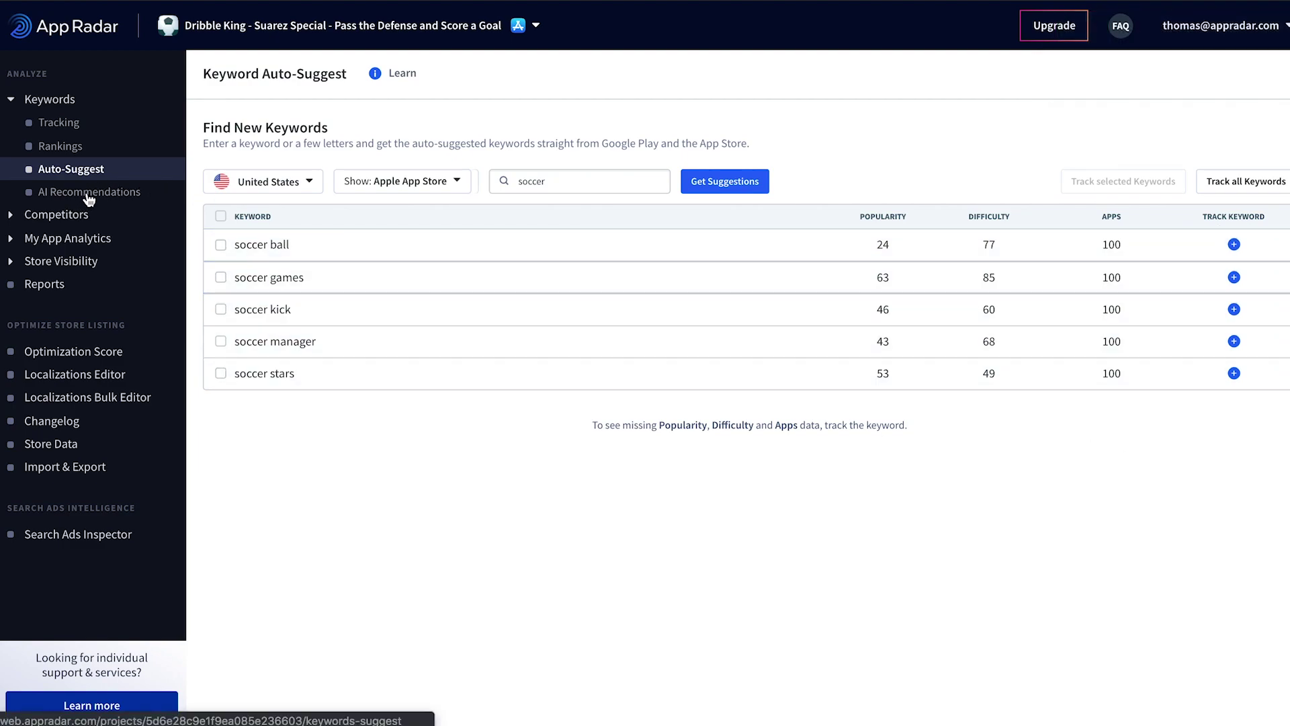
Step: In AI Recommendations, reject basket, rumble and basketball games
{"action": "left_click", "coordinate": [70, 170]}
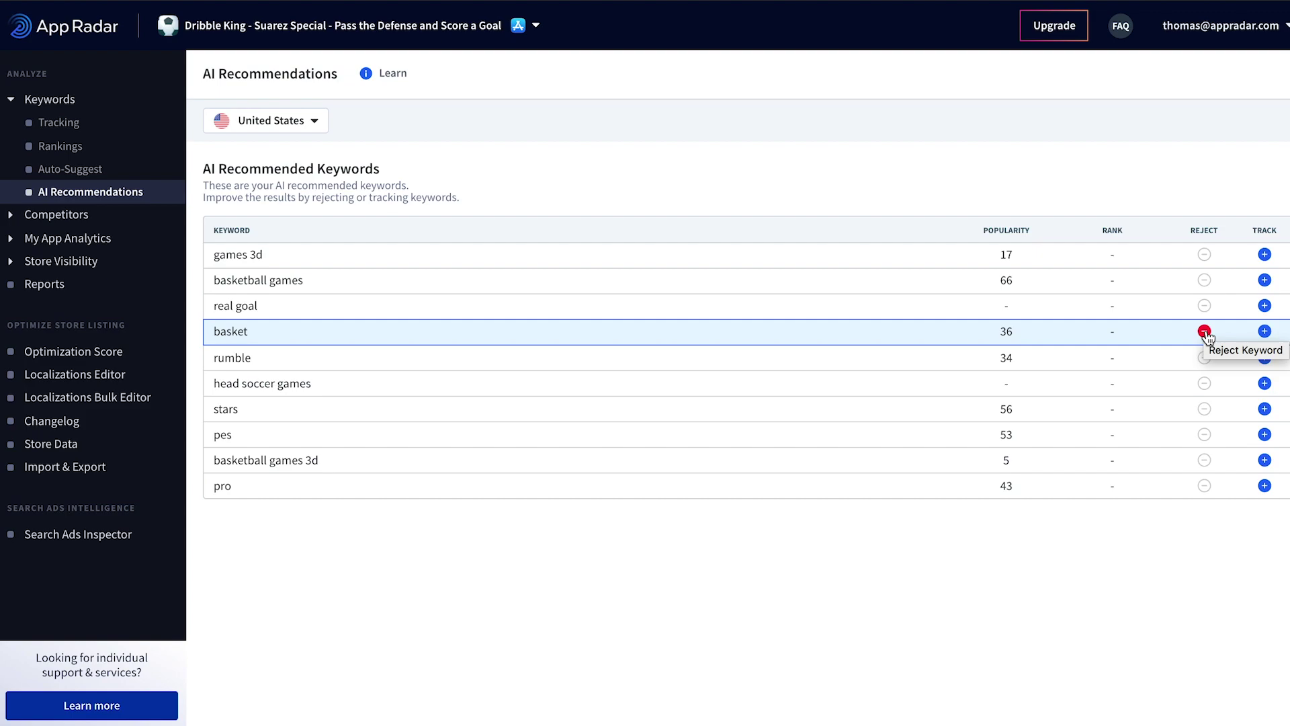
{"action": "left_click", "coordinate": [1204, 332]}
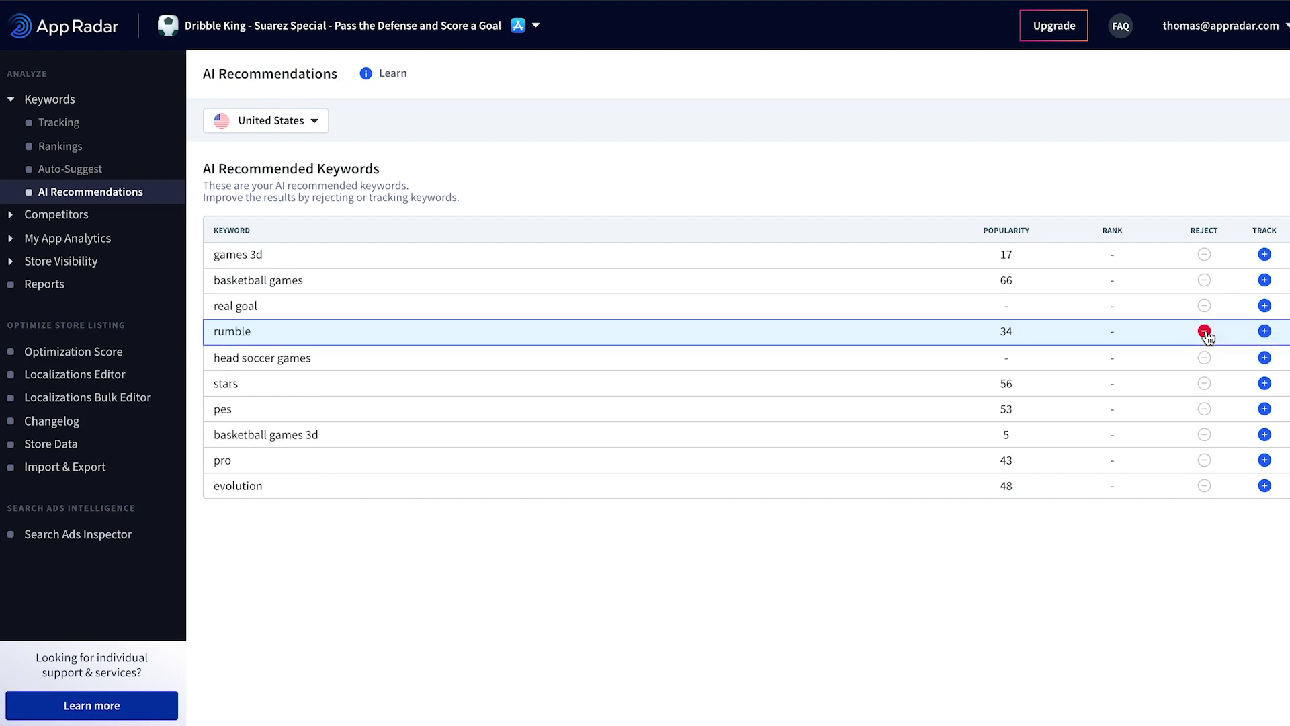
{"action": "left_click", "coordinate": [1204, 332]}
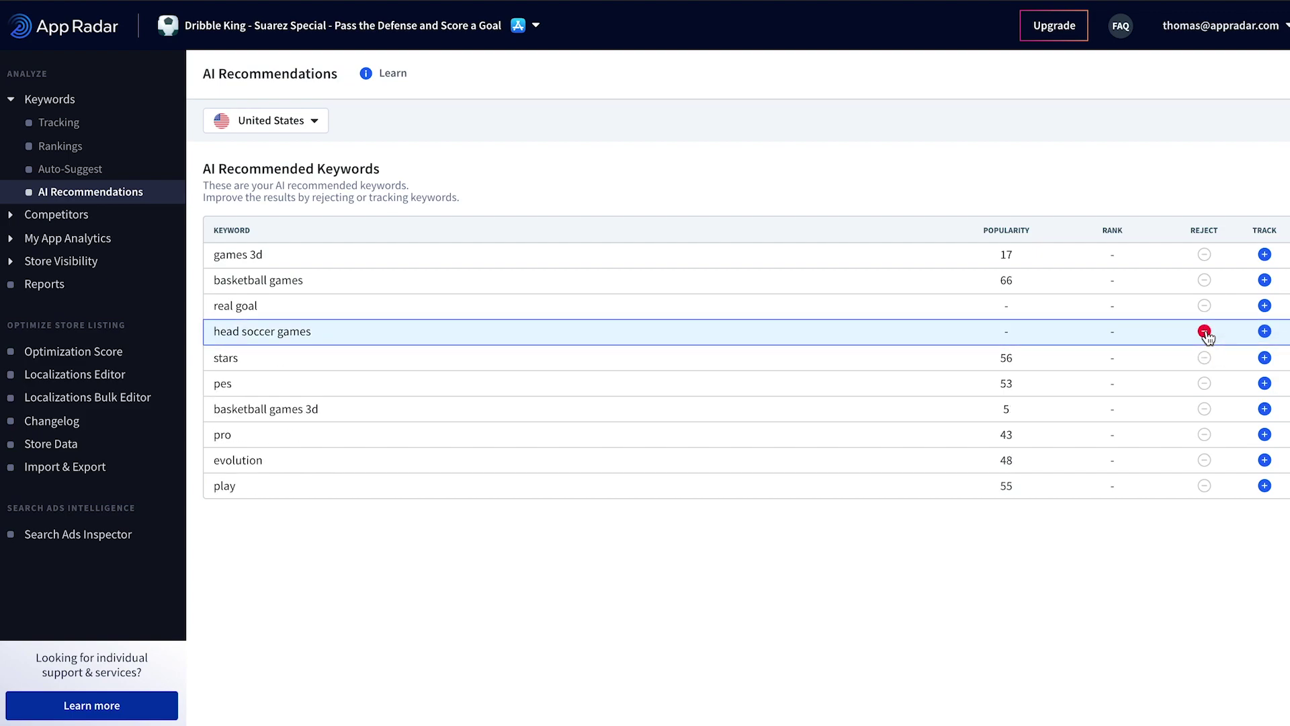
{"action": "left_click", "coordinate": [1204, 280]}
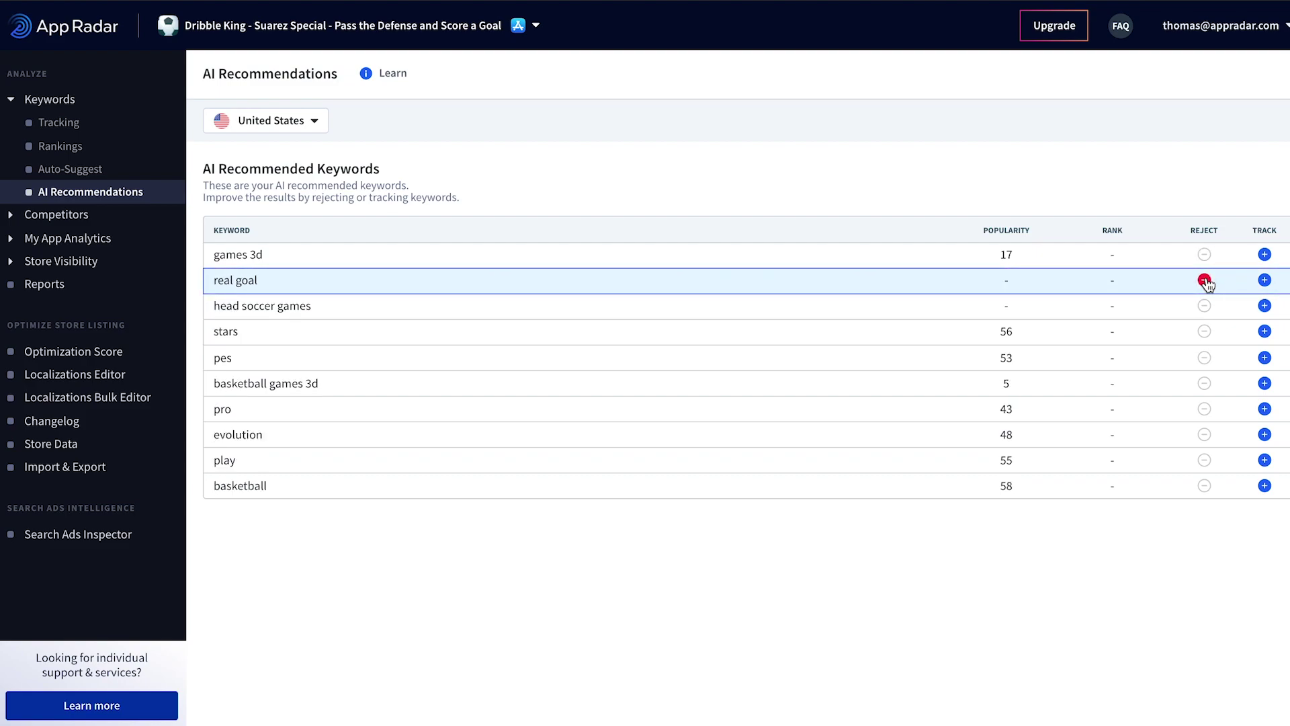
Step: Track the recommended keywords pes and play
{"action": "left_click", "coordinate": [1264, 357]}
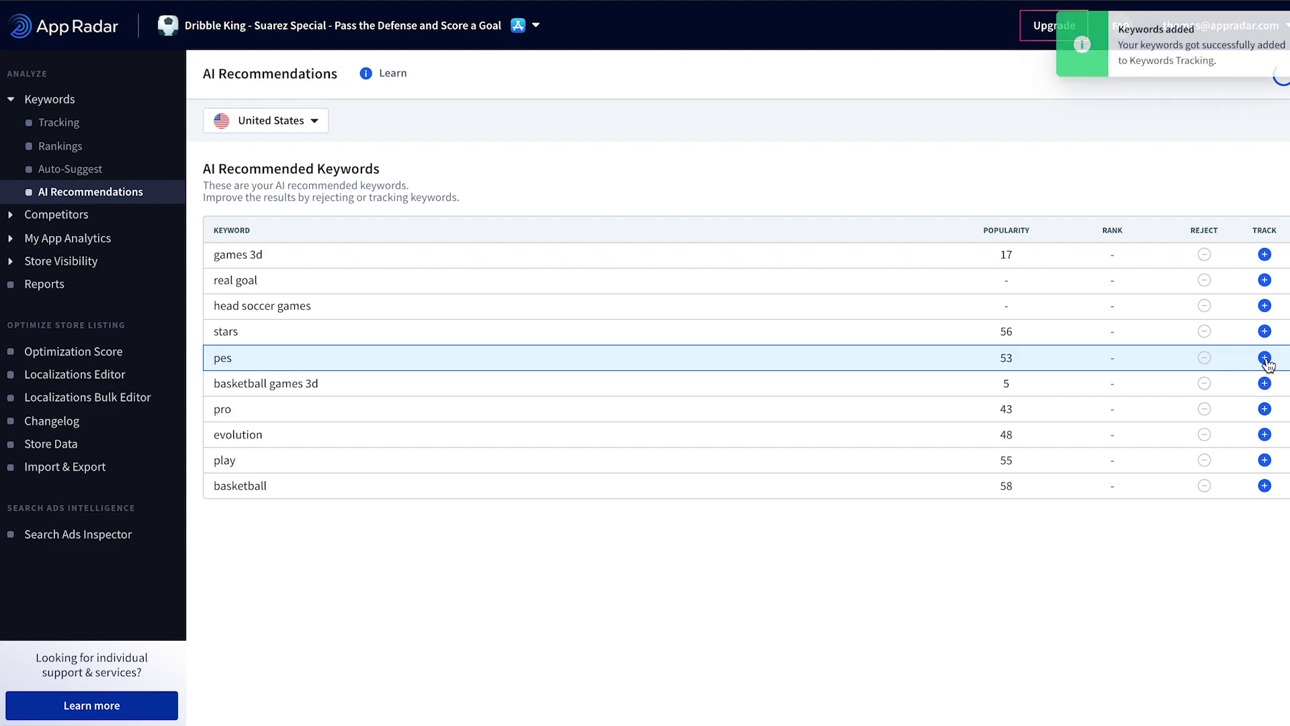
{"action": "left_click", "coordinate": [1264, 435]}
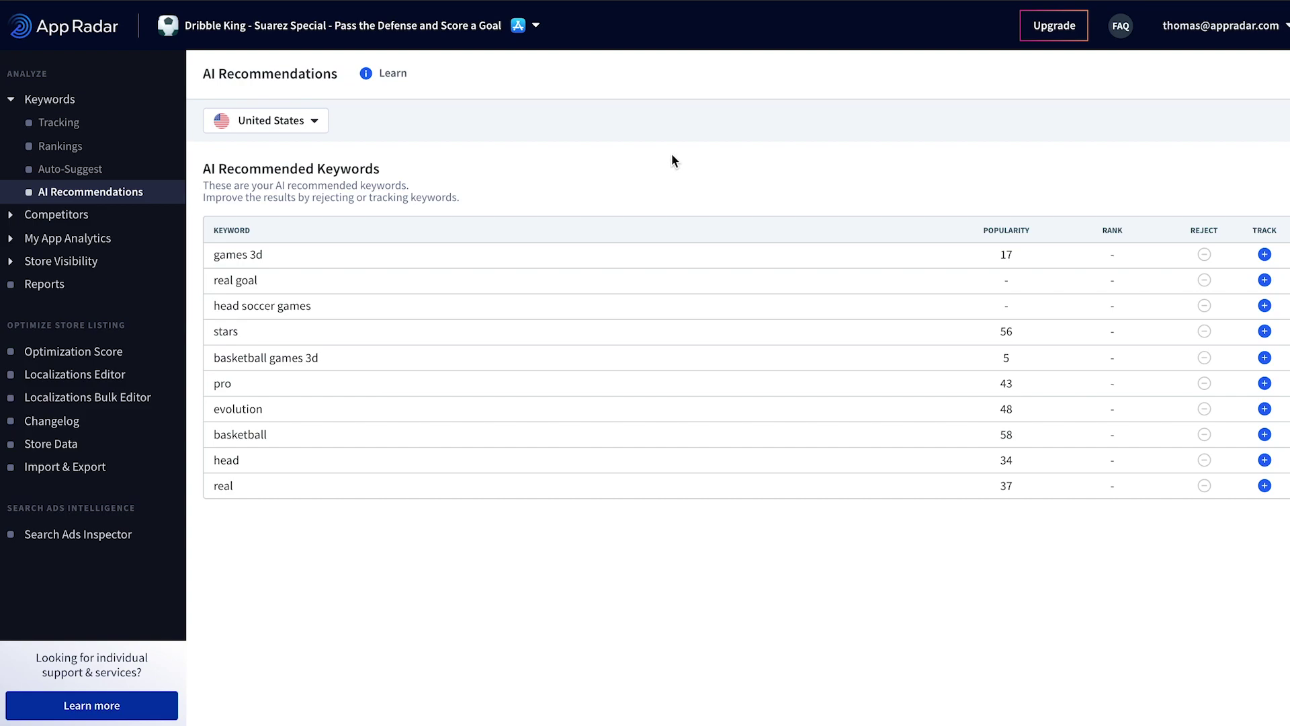
{"action": "left_click", "coordinate": [70, 217]}
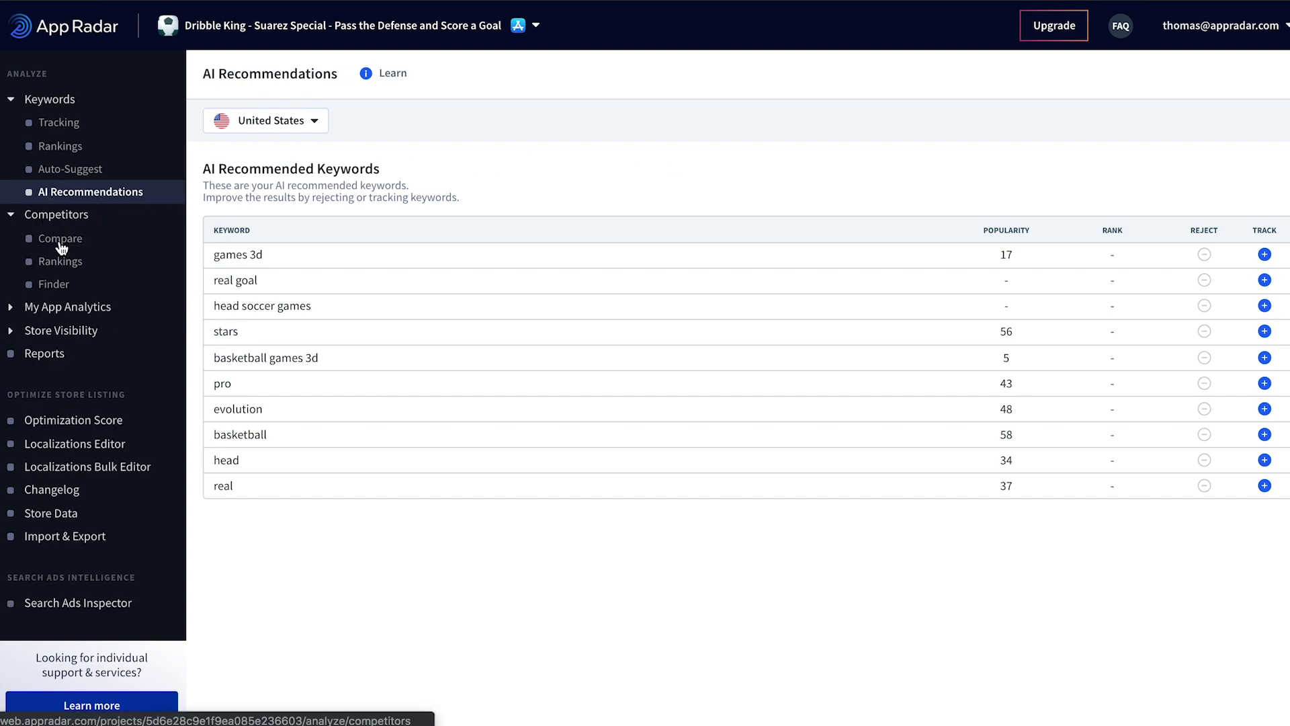
Step: Search competitors for 'fifa' and add FIFA Soccer as a competitor
{"action": "left_click", "coordinate": [61, 241]}
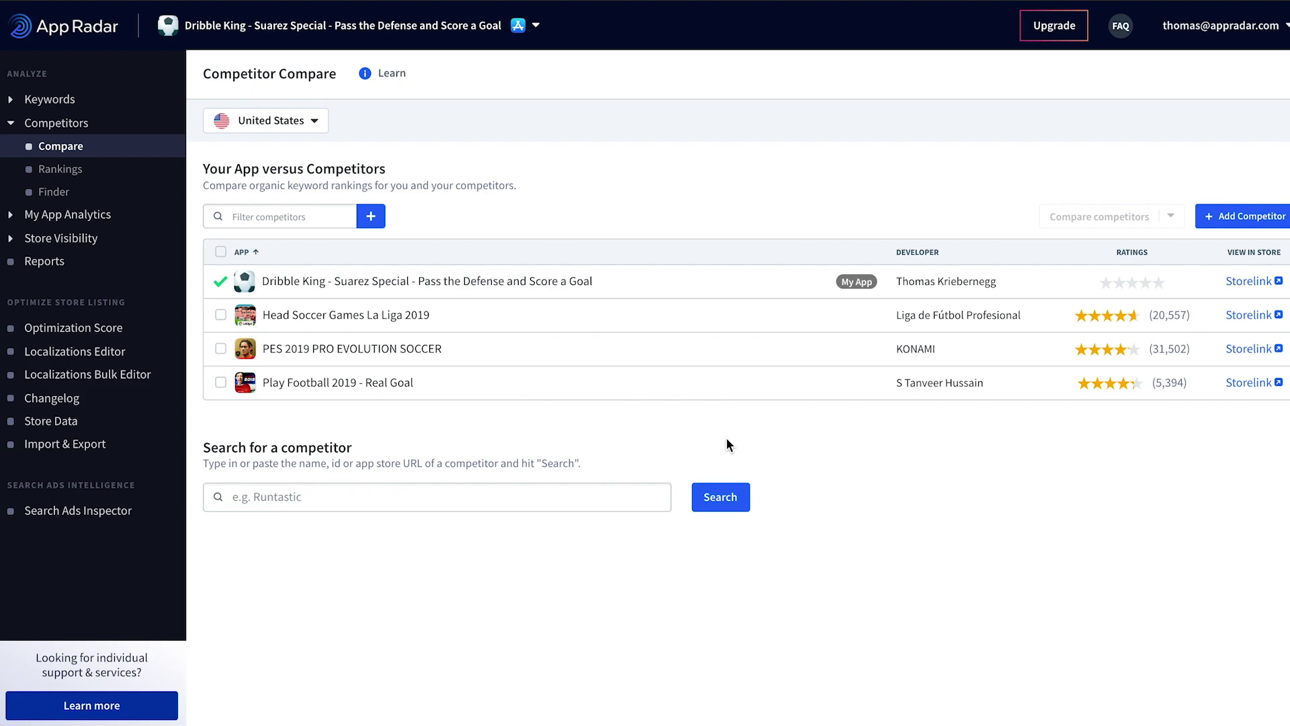
{"action": "left_click", "coordinate": [550, 497]}
{"action": "type", "text": "fifa"}
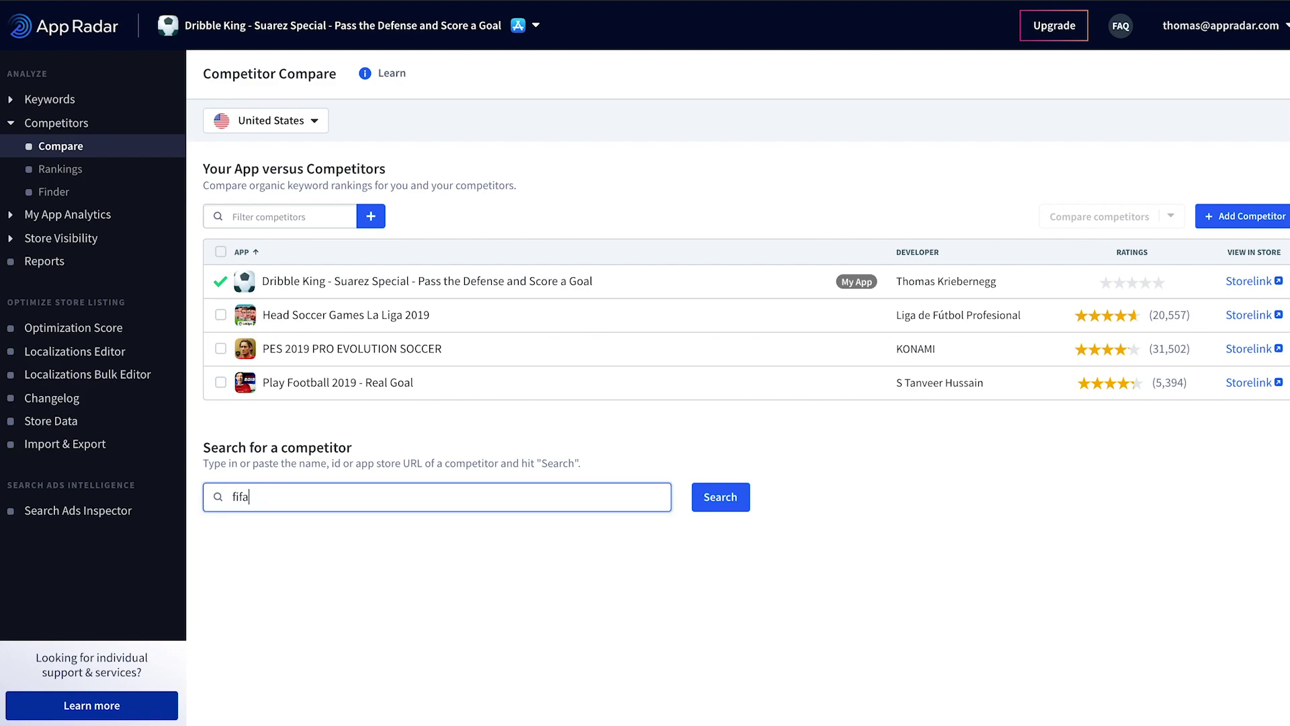
{"action": "left_click", "coordinate": [722, 496]}
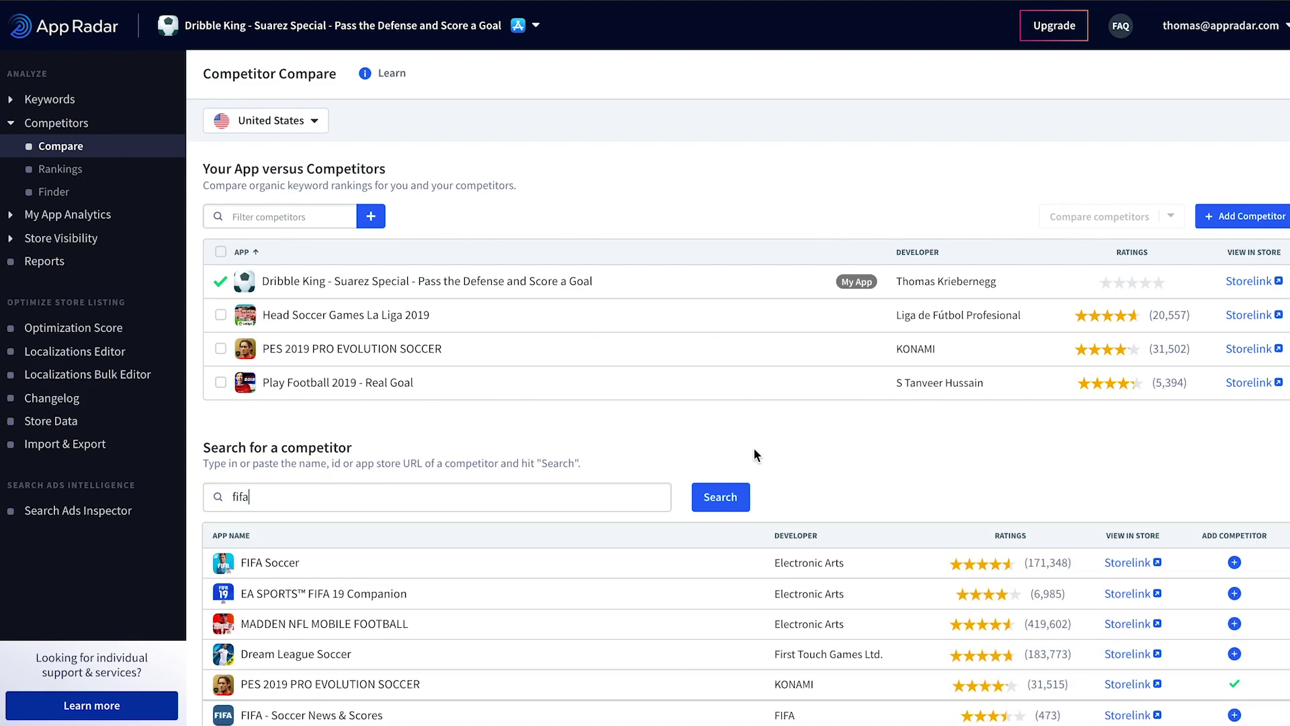
{"action": "scroll", "coordinate": [756, 450], "scroll_direction": "down", "scroll_amount": 1}
{"action": "scroll", "coordinate": [1105, 458], "scroll_direction": "down", "scroll_amount": 1}
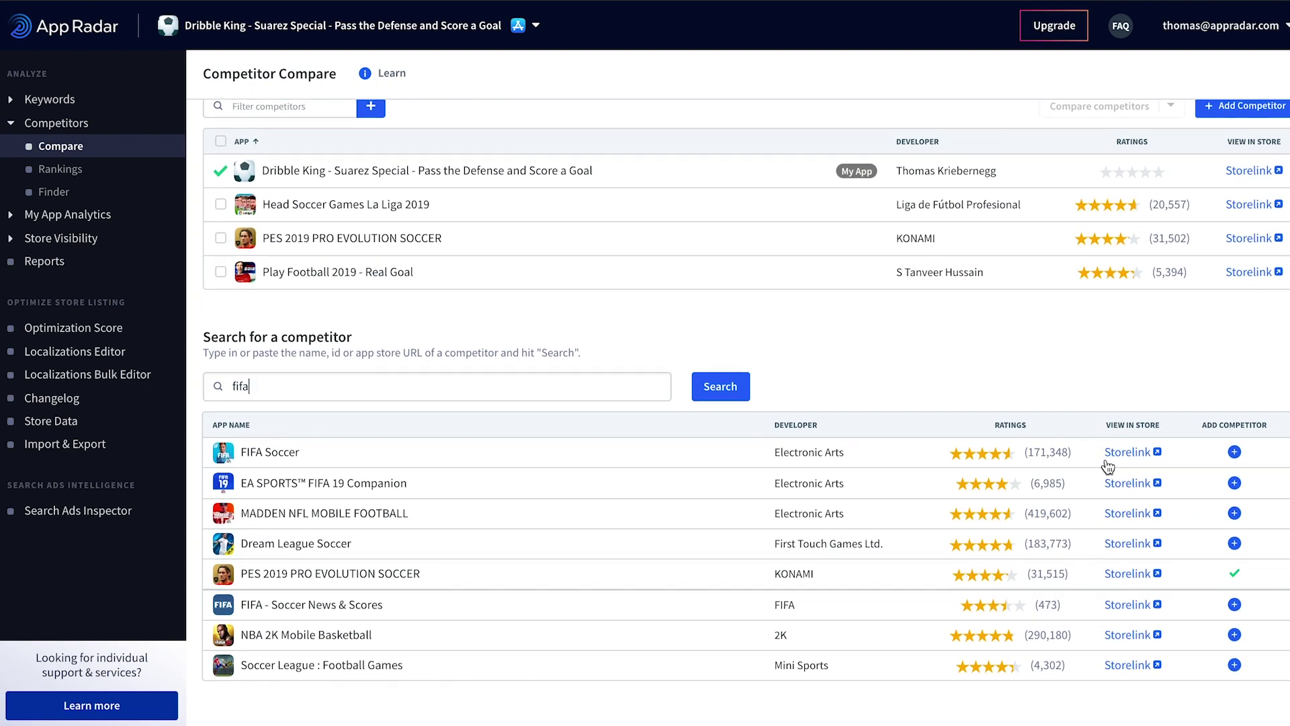
{"action": "left_click", "coordinate": [1234, 453]}
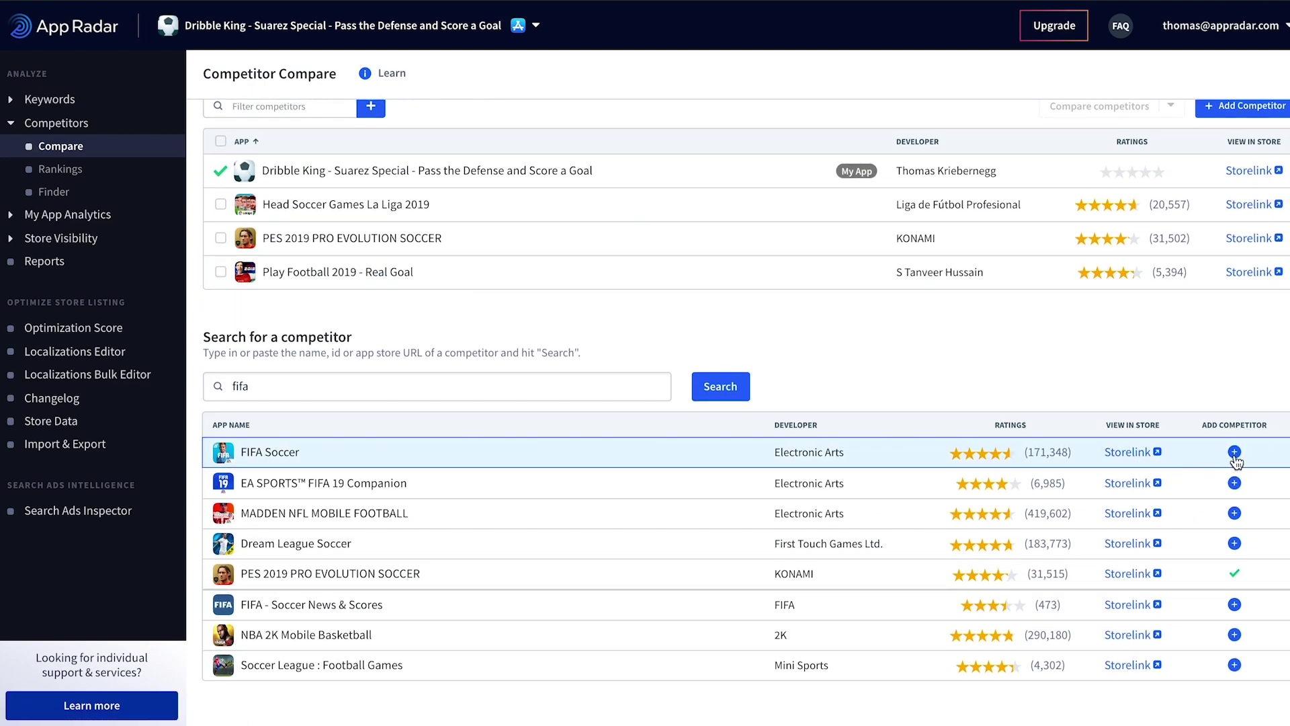
Step: Select all four competitors and compare their keyword rankings with Dribble King
{"action": "scroll", "coordinate": [1223, 394], "scroll_direction": "down", "scroll_amount": 1}
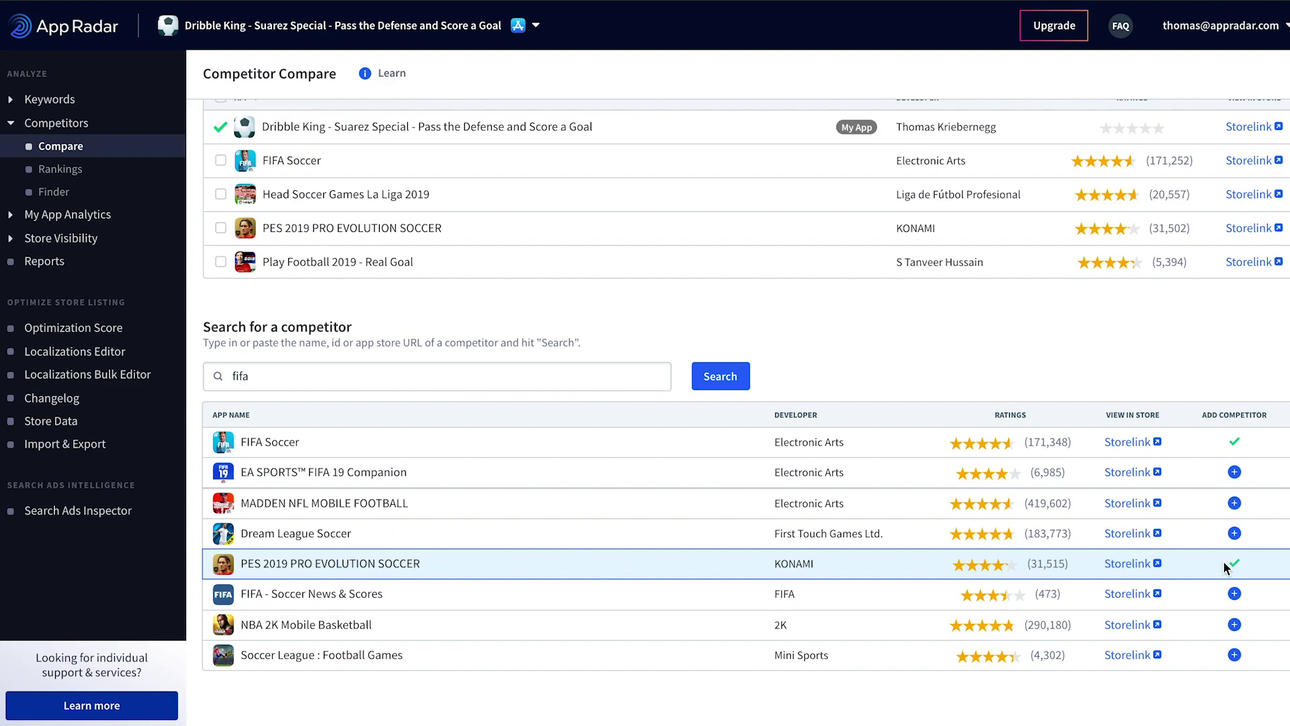
{"action": "scroll", "coordinate": [1136, 458], "scroll_direction": "up", "scroll_amount": 3}
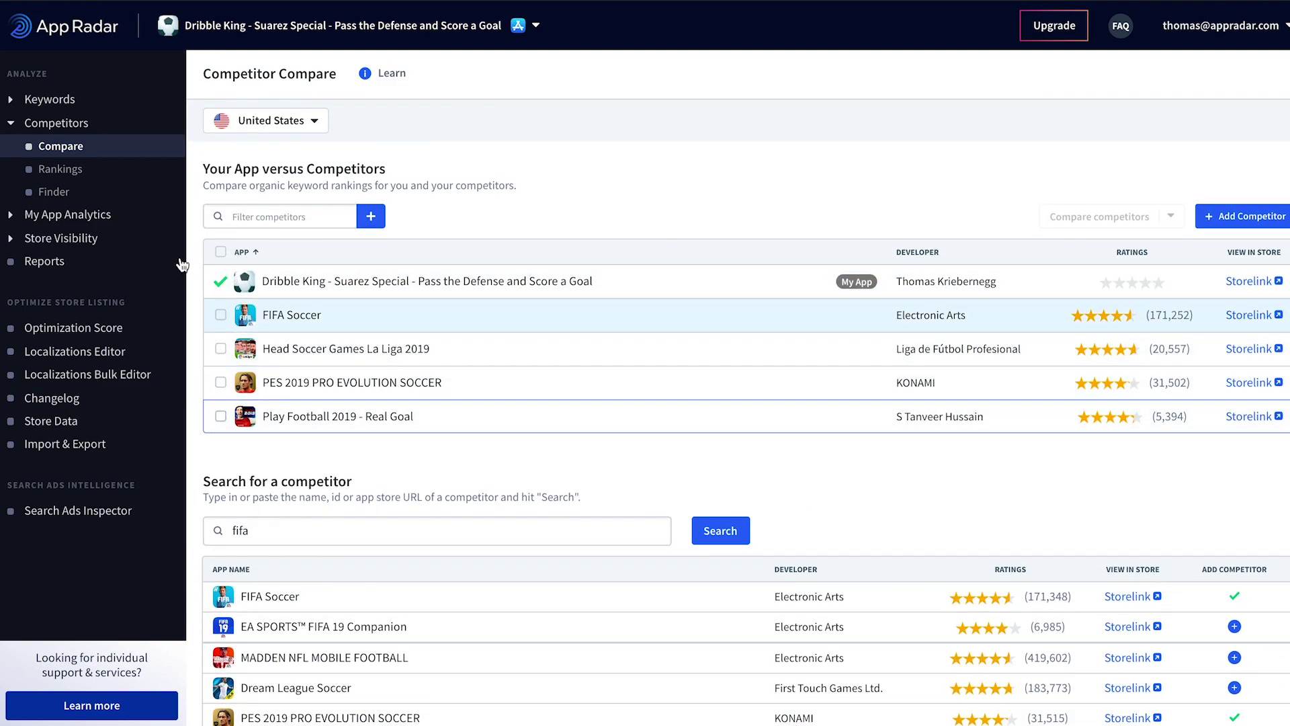
{"action": "left_click", "coordinate": [220, 253]}
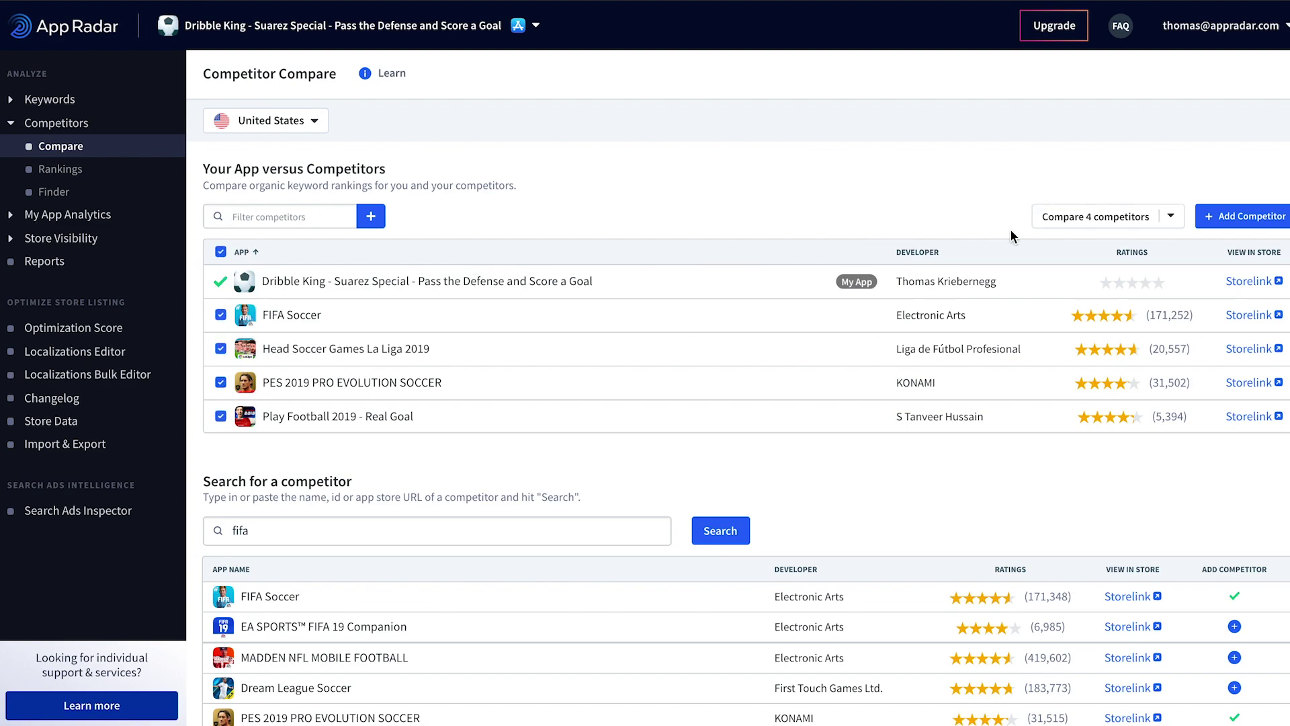
{"action": "left_click", "coordinate": [1040, 214]}
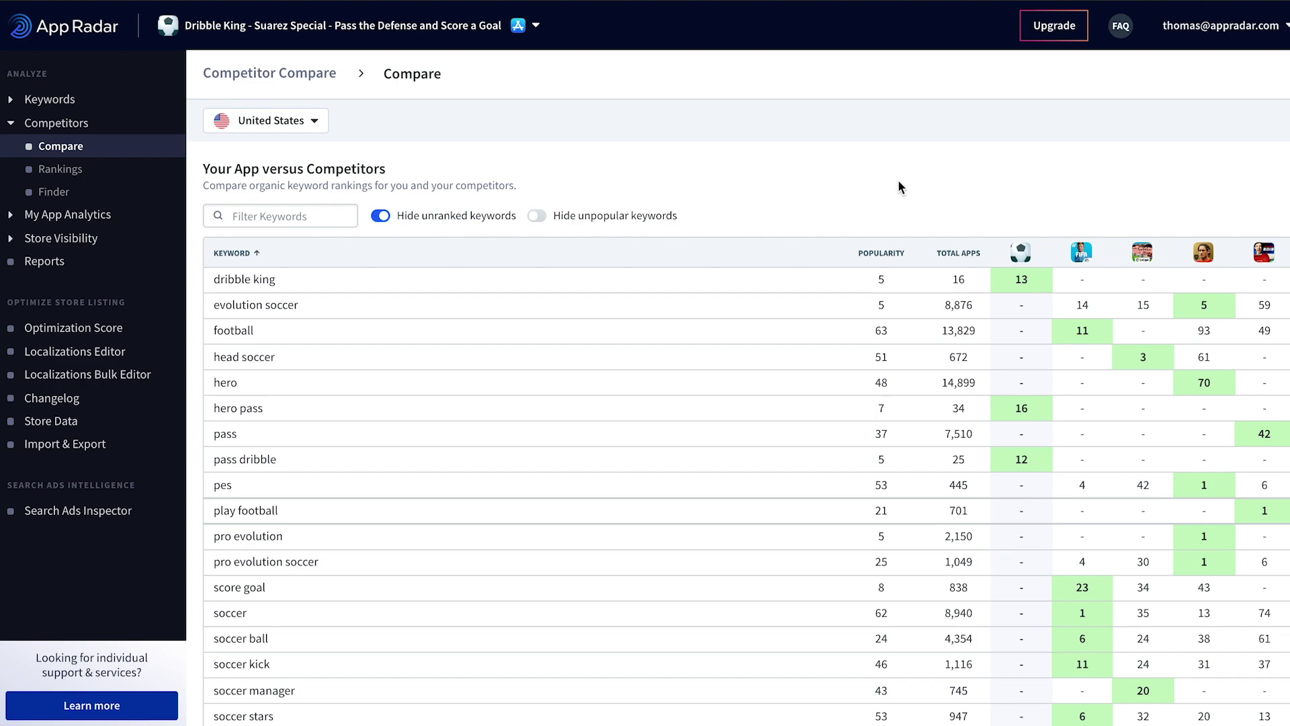
Step: Sort the competitor keyword comparison by popularity in descending order
{"action": "scroll", "coordinate": [901, 190], "scroll_direction": "down", "scroll_amount": 1}
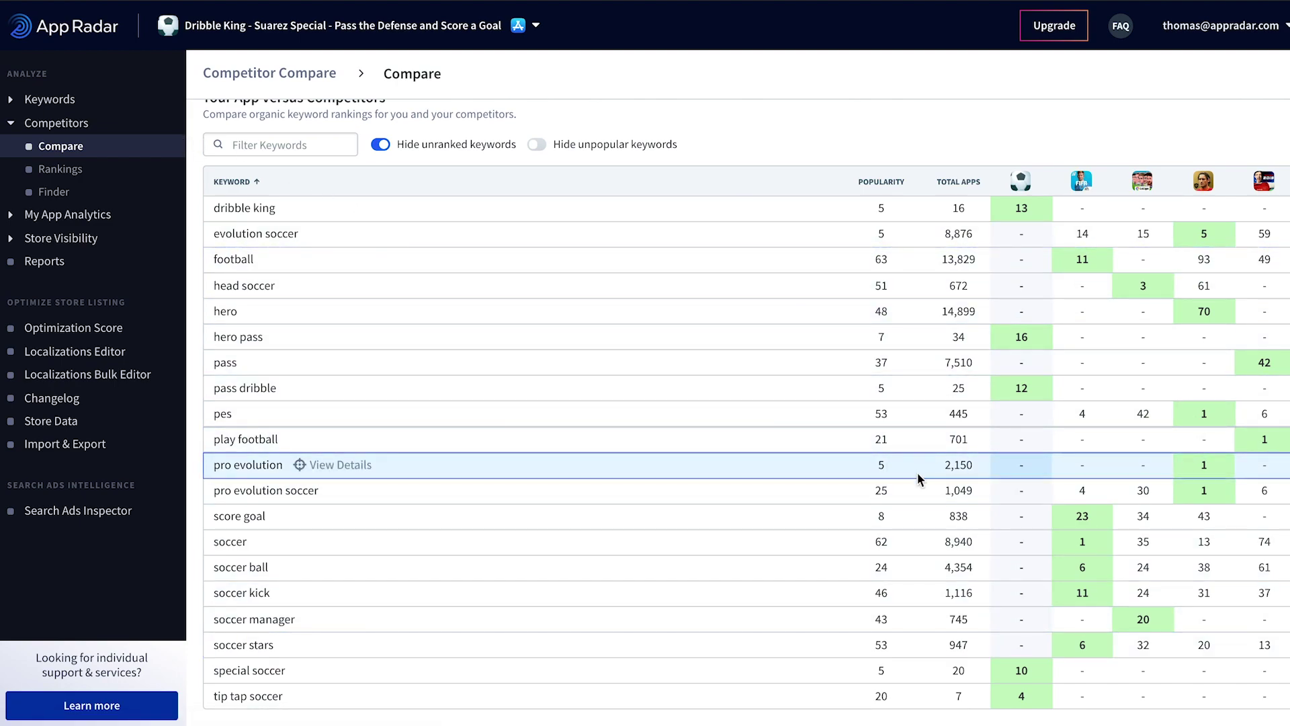
{"action": "left_click", "coordinate": [881, 181]}
{"action": "left_click", "coordinate": [881, 181]}
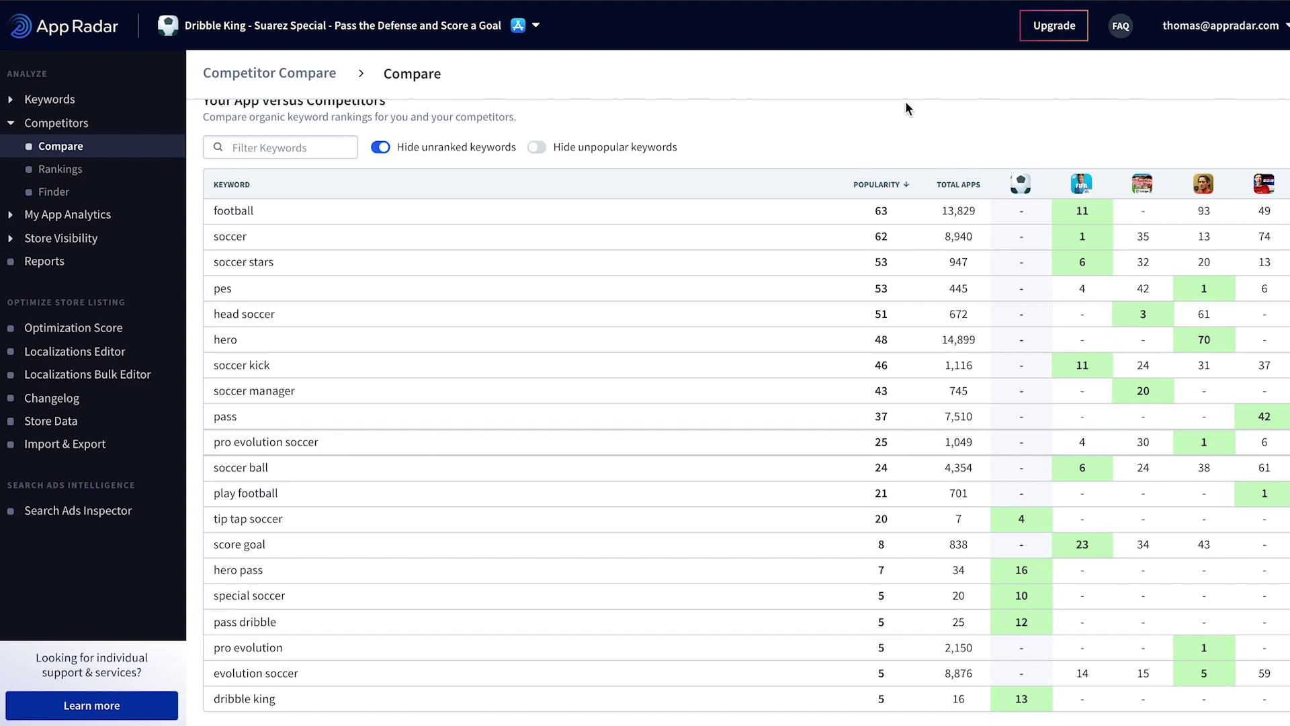
{"action": "scroll", "coordinate": [906, 106], "scroll_direction": "up", "scroll_amount": 1}
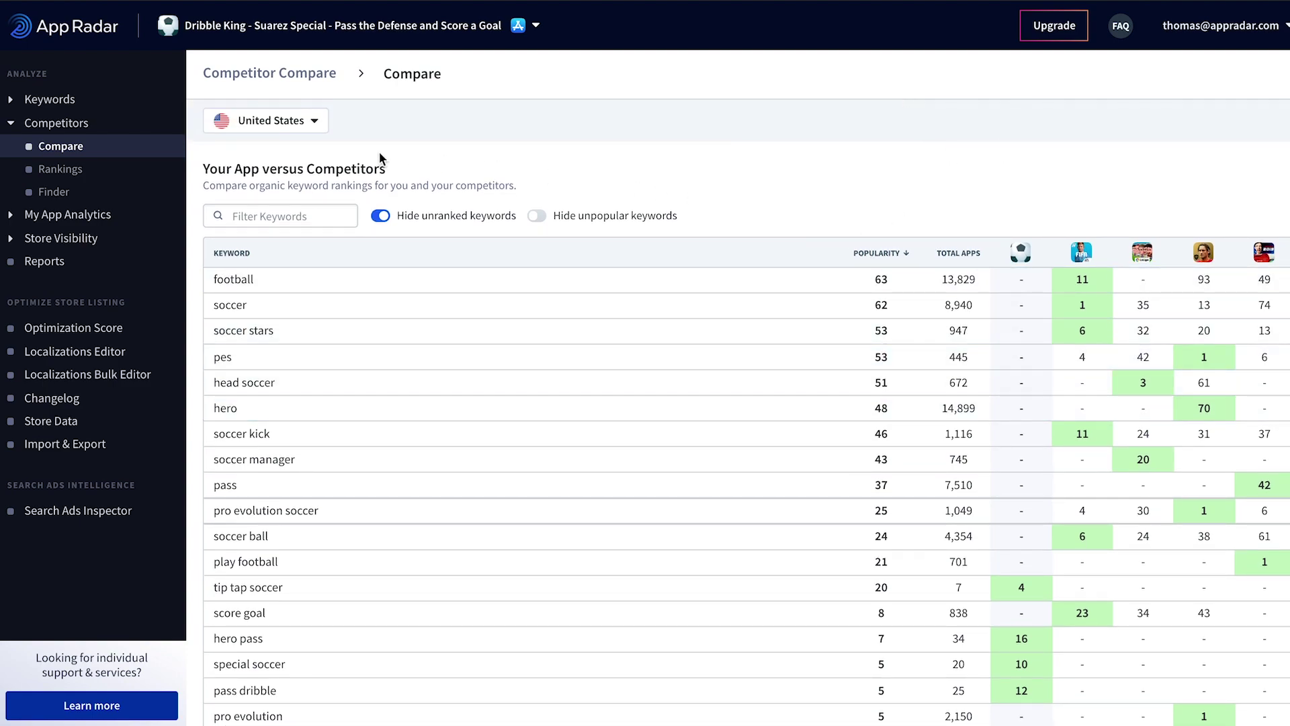
{"action": "left_click", "coordinate": [67, 175]}
Step: Show FIFA Soccer's top-ranked keywords in Competitor Rankings
{"action": "left_click", "coordinate": [66, 171]}
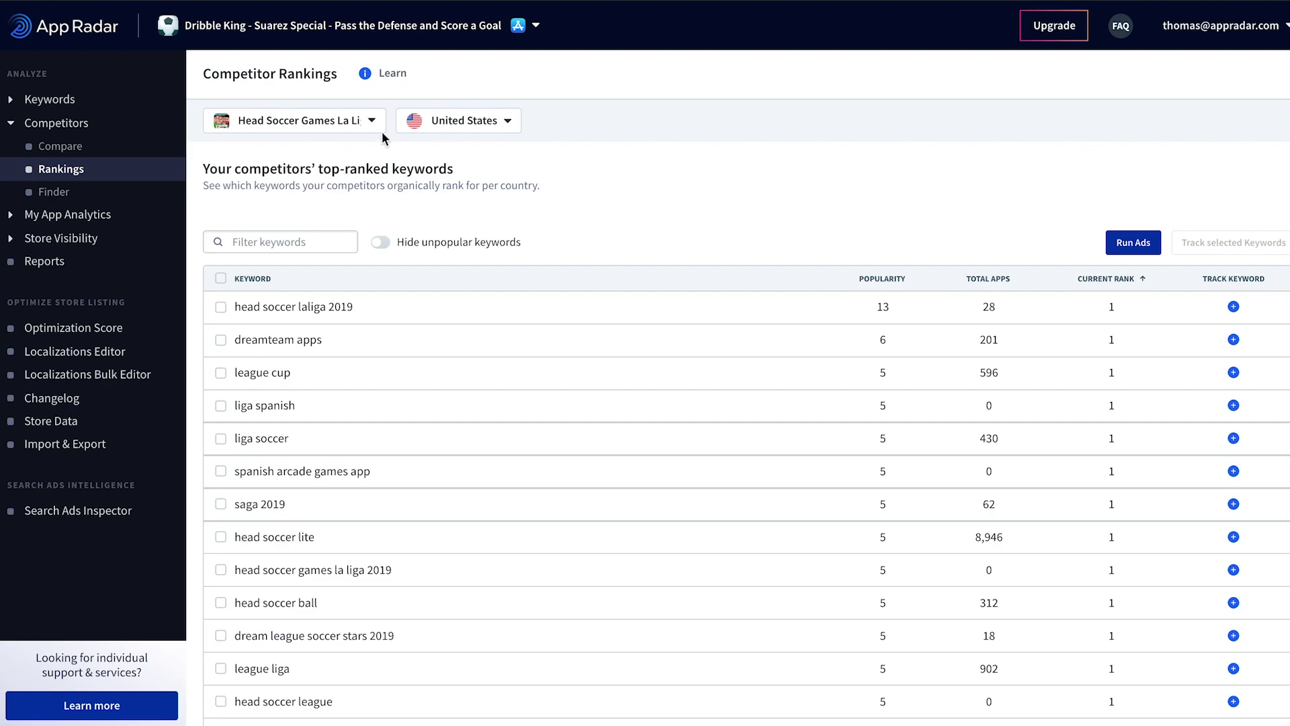
{"action": "left_click", "coordinate": [353, 122]}
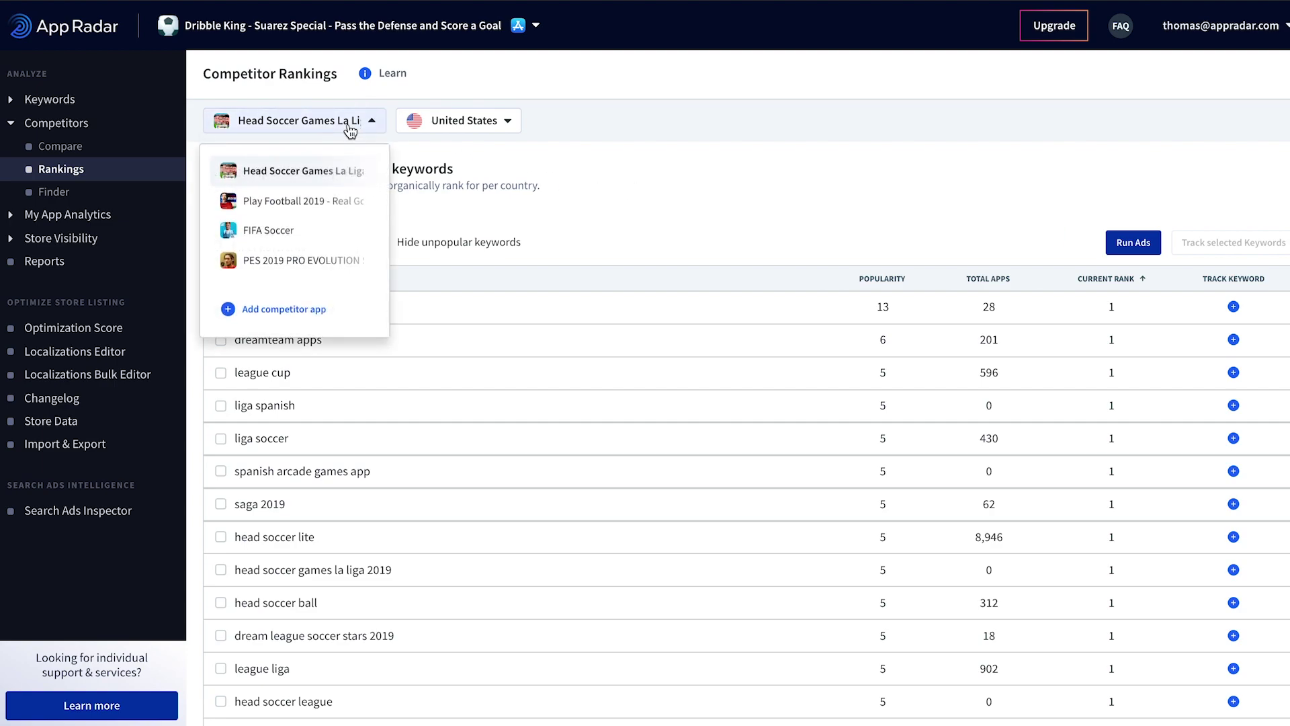
{"action": "left_click", "coordinate": [280, 233]}
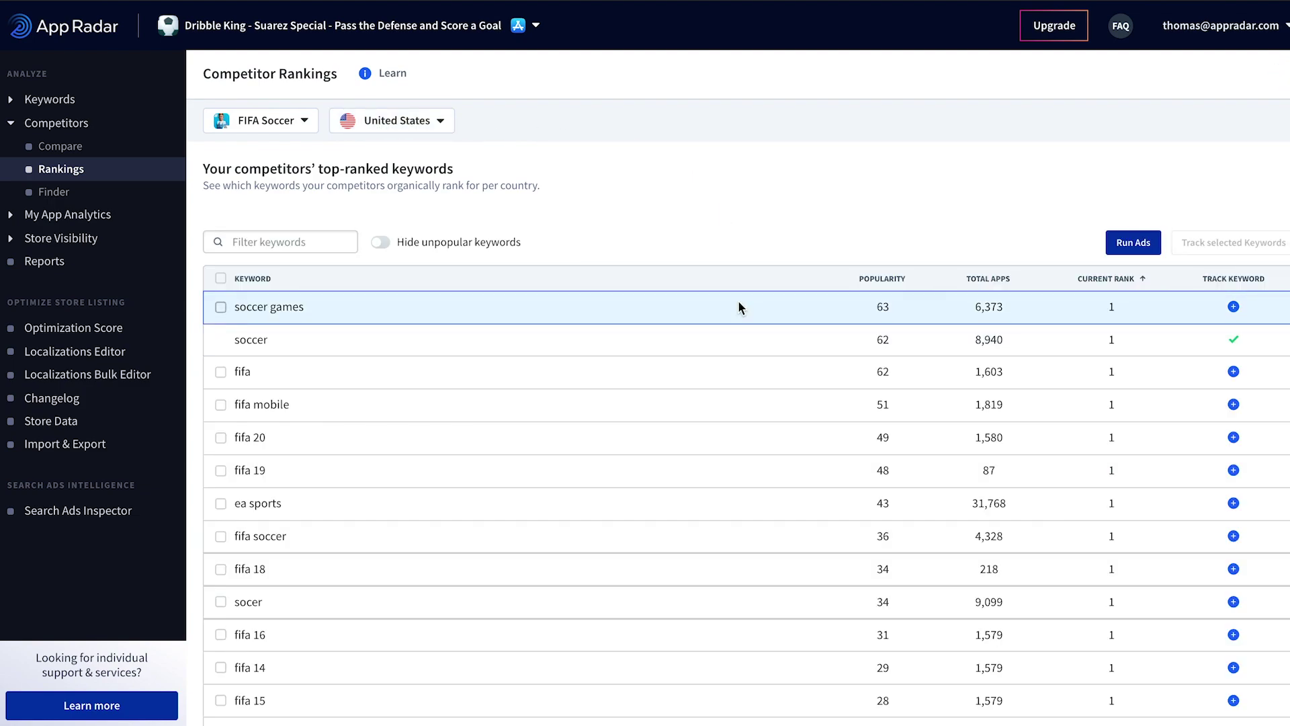
Step: Track the mobile soccer keyword from FIFA Soccer's ranking list
{"action": "scroll", "coordinate": [739, 304], "scroll_direction": "down", "scroll_amount": 2}
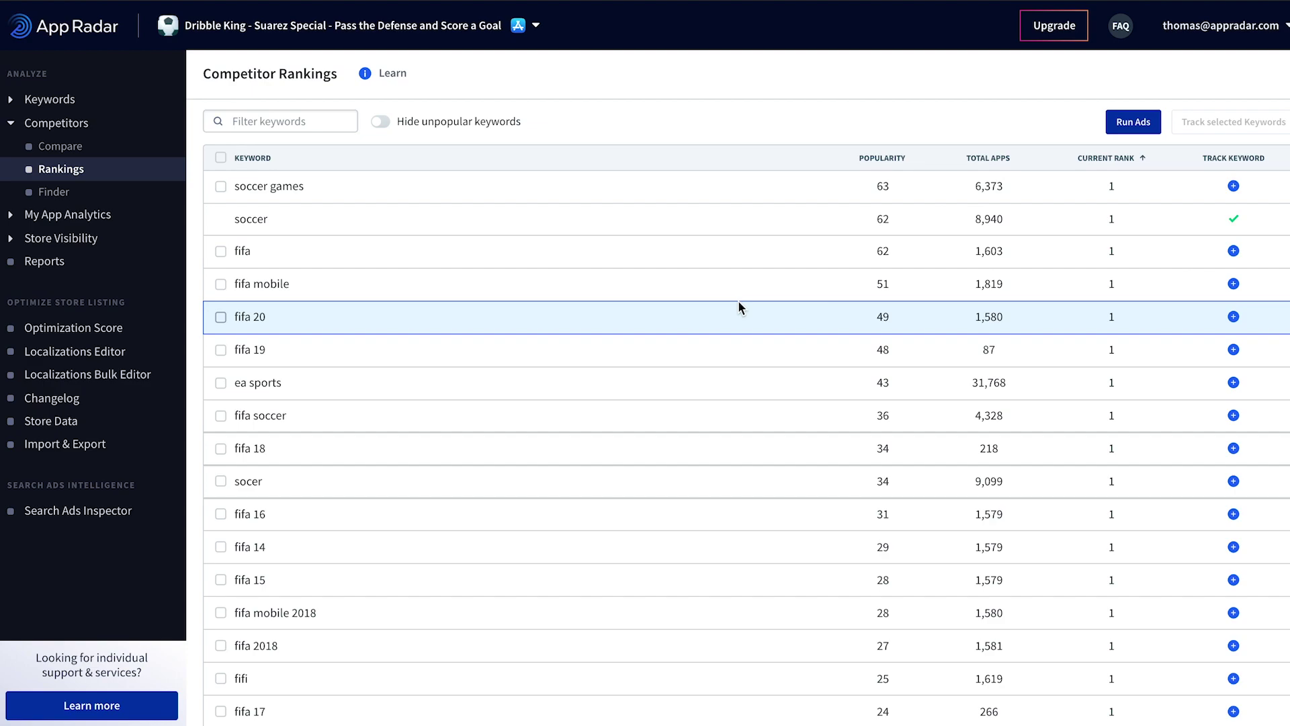
{"action": "scroll", "coordinate": [739, 307], "scroll_direction": "down", "scroll_amount": 2}
{"action": "scroll", "coordinate": [739, 307], "scroll_direction": "down", "scroll_amount": 2}
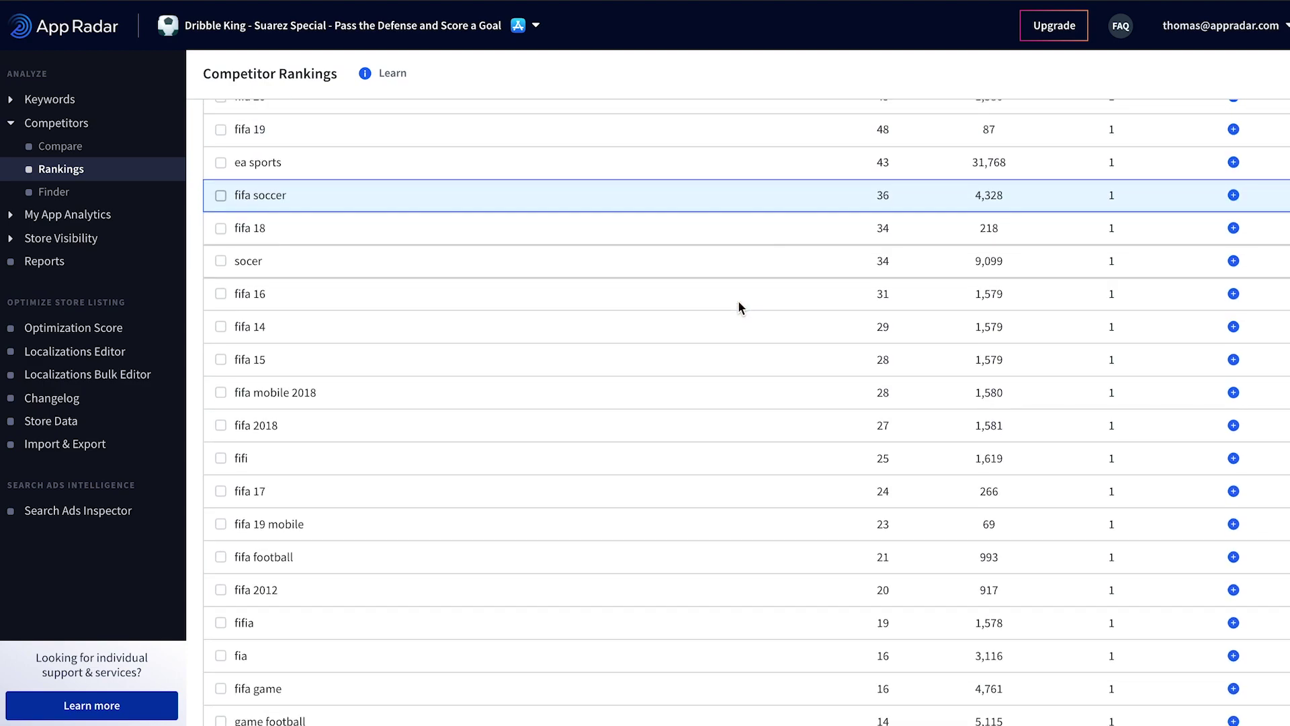
{"action": "scroll", "coordinate": [739, 307], "scroll_direction": "down", "scroll_amount": 3}
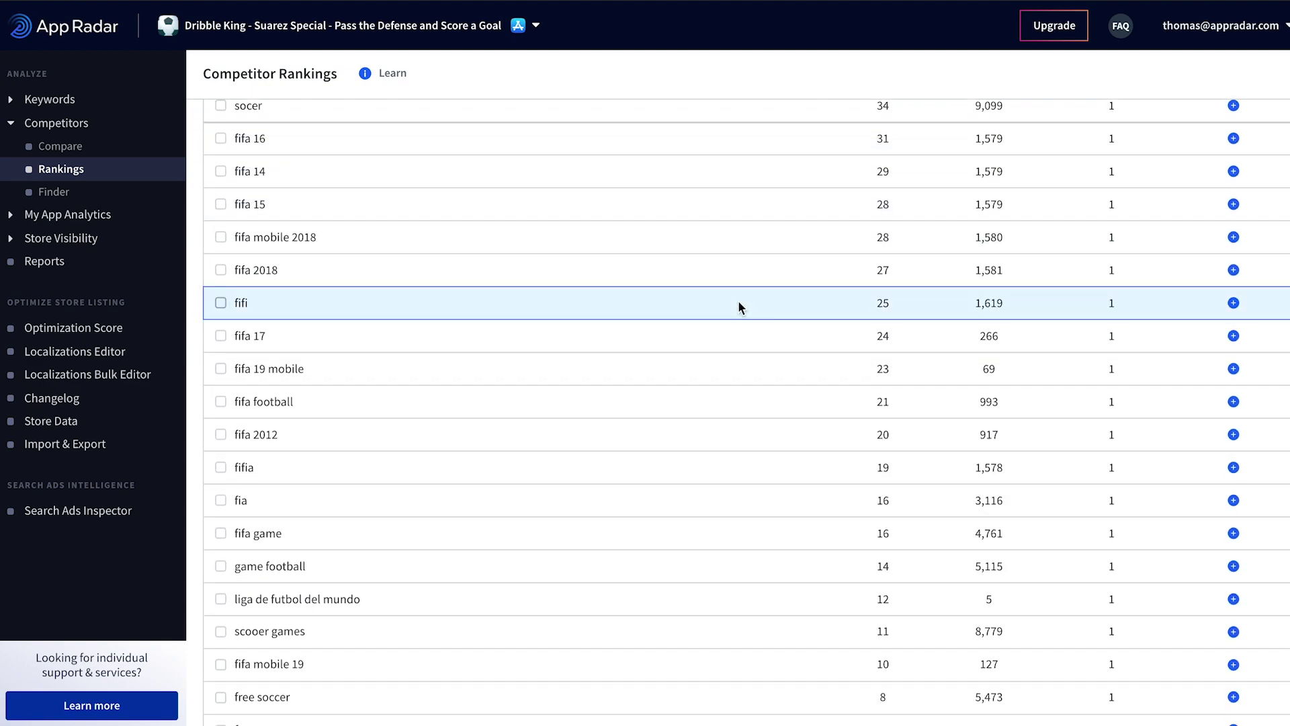
{"action": "scroll", "coordinate": [738, 300], "scroll_direction": "down", "scroll_amount": 1}
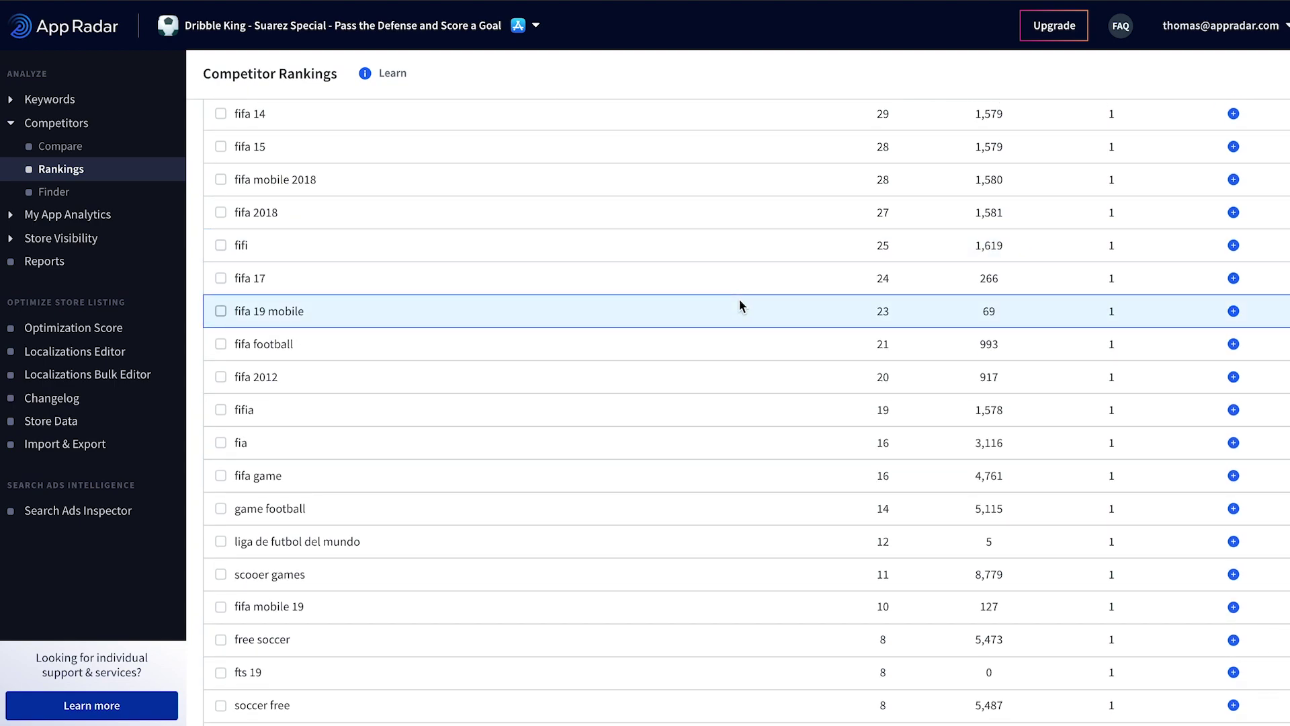
{"action": "scroll", "coordinate": [739, 298], "scroll_direction": "down", "scroll_amount": 1}
{"action": "scroll", "coordinate": [740, 299], "scroll_direction": "down", "scroll_amount": 3}
{"action": "scroll", "coordinate": [741, 298], "scroll_direction": "down", "scroll_amount": 2}
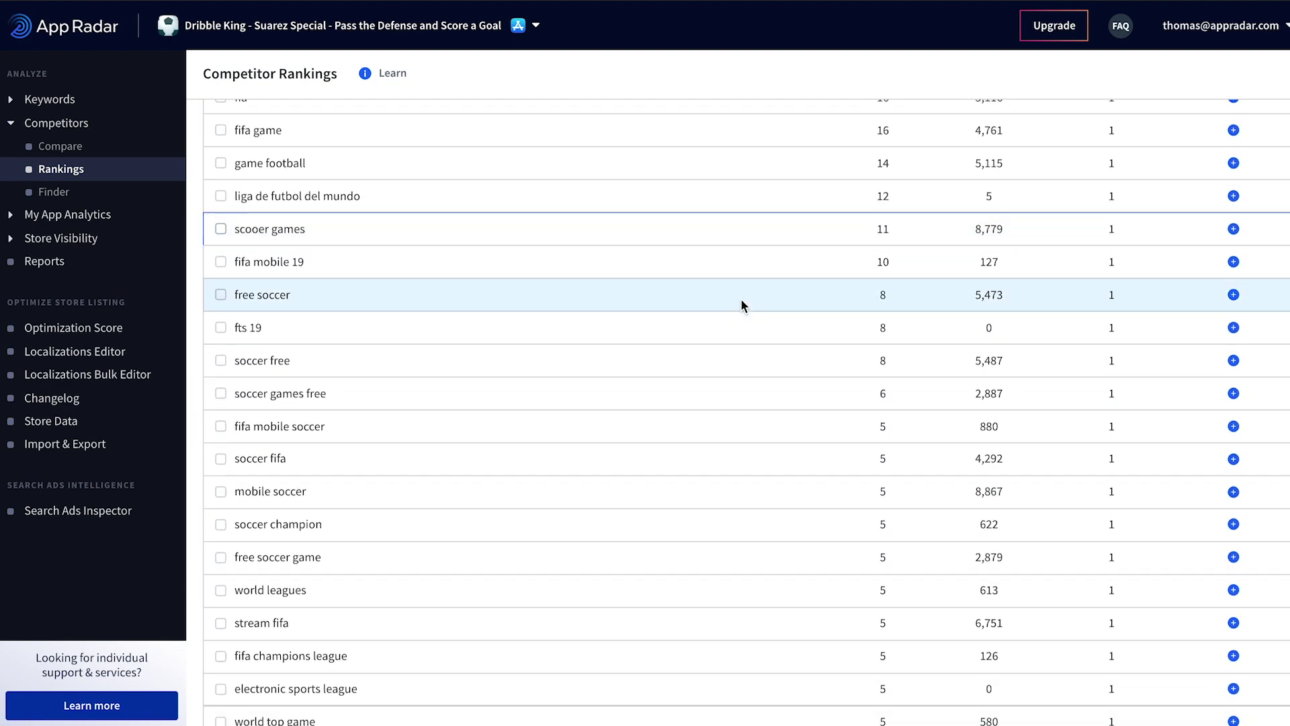
{"action": "scroll", "coordinate": [740, 298], "scroll_direction": "down", "scroll_amount": 3}
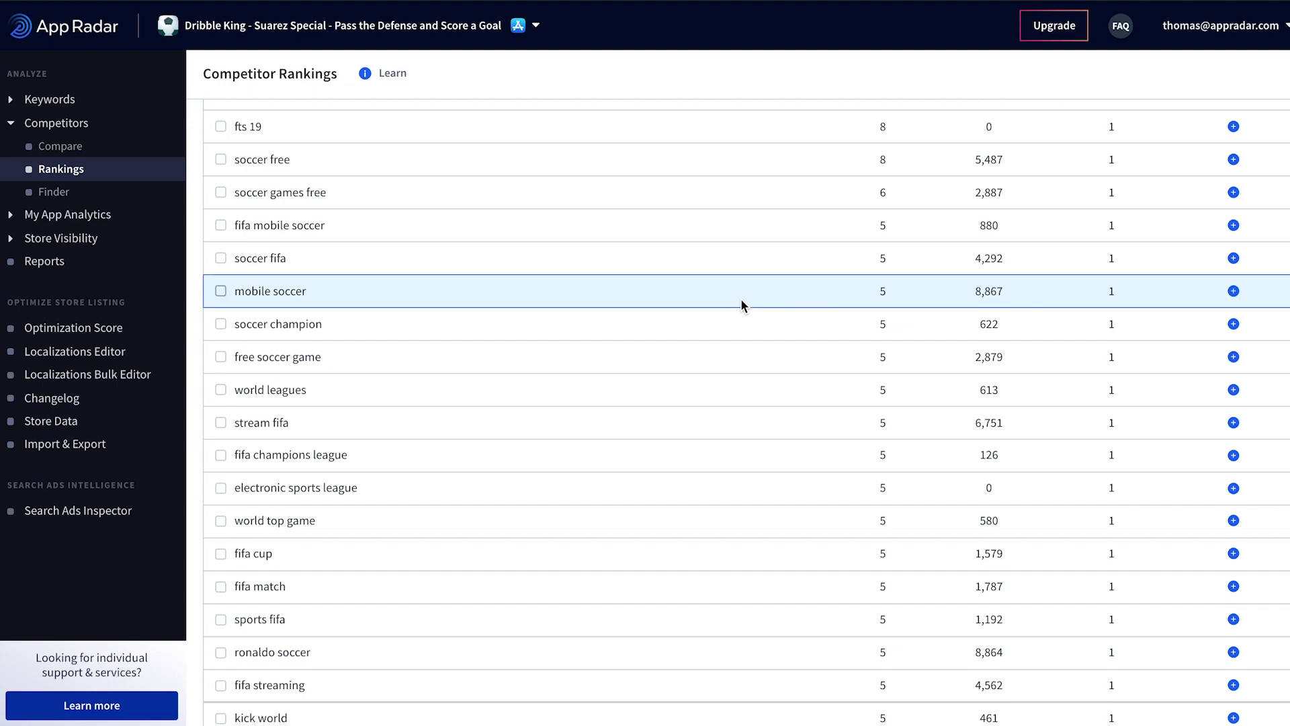
{"action": "left_click", "coordinate": [1233, 291]}
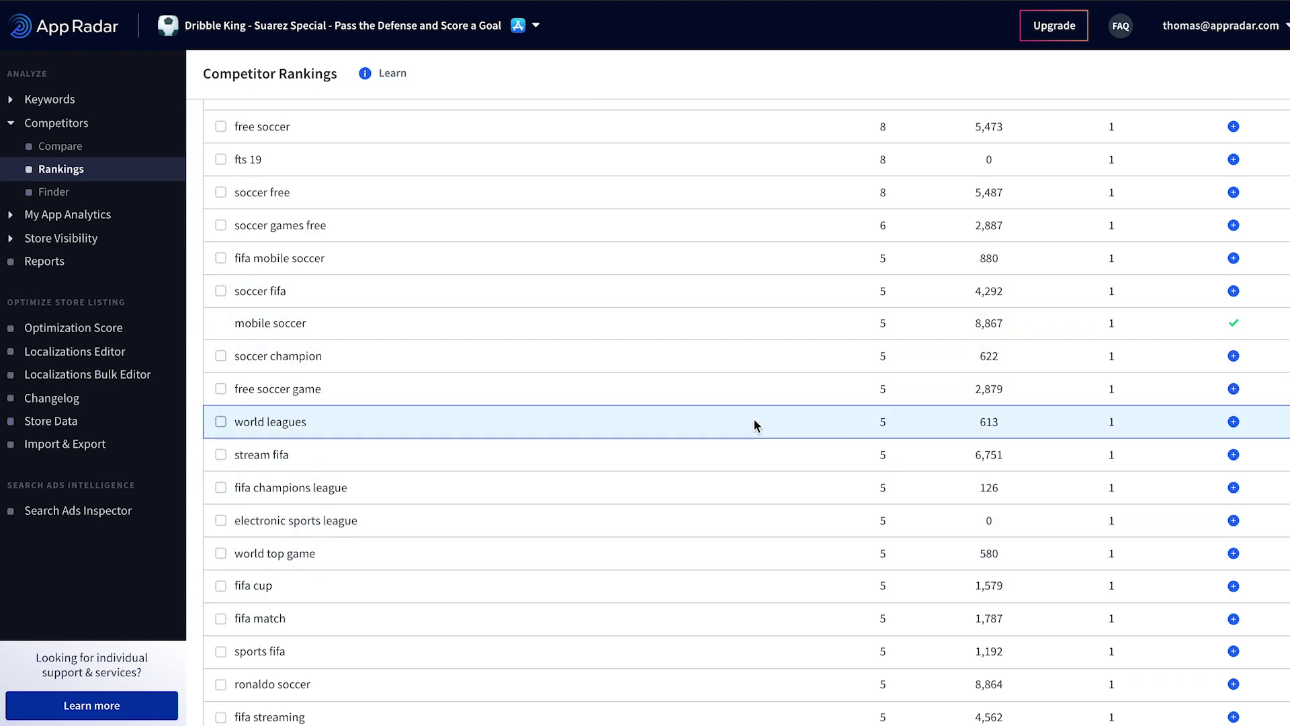
Step: Switch on 'Hide unpopular keywords' for the FIFA Soccer list
{"action": "scroll", "coordinate": [887, 511], "scroll_direction": "up", "scroll_amount": 12}
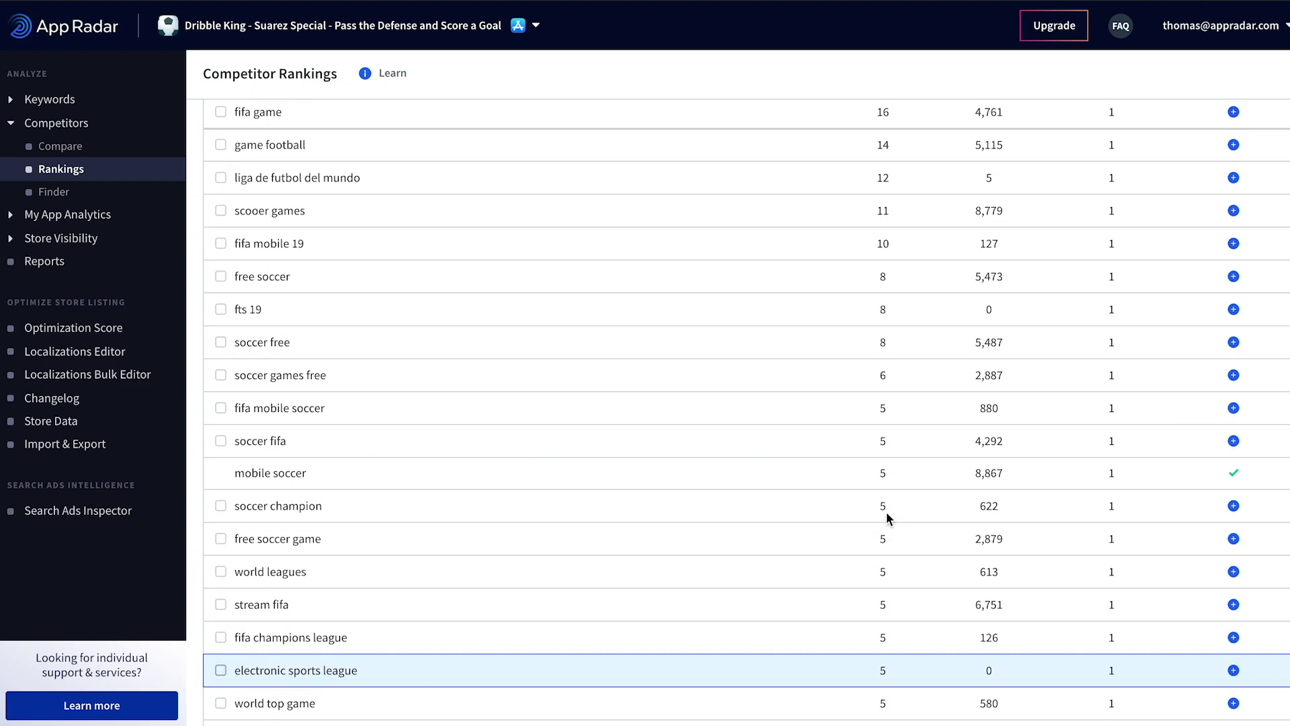
{"action": "scroll", "coordinate": [886, 514], "scroll_direction": "up", "scroll_amount": 4}
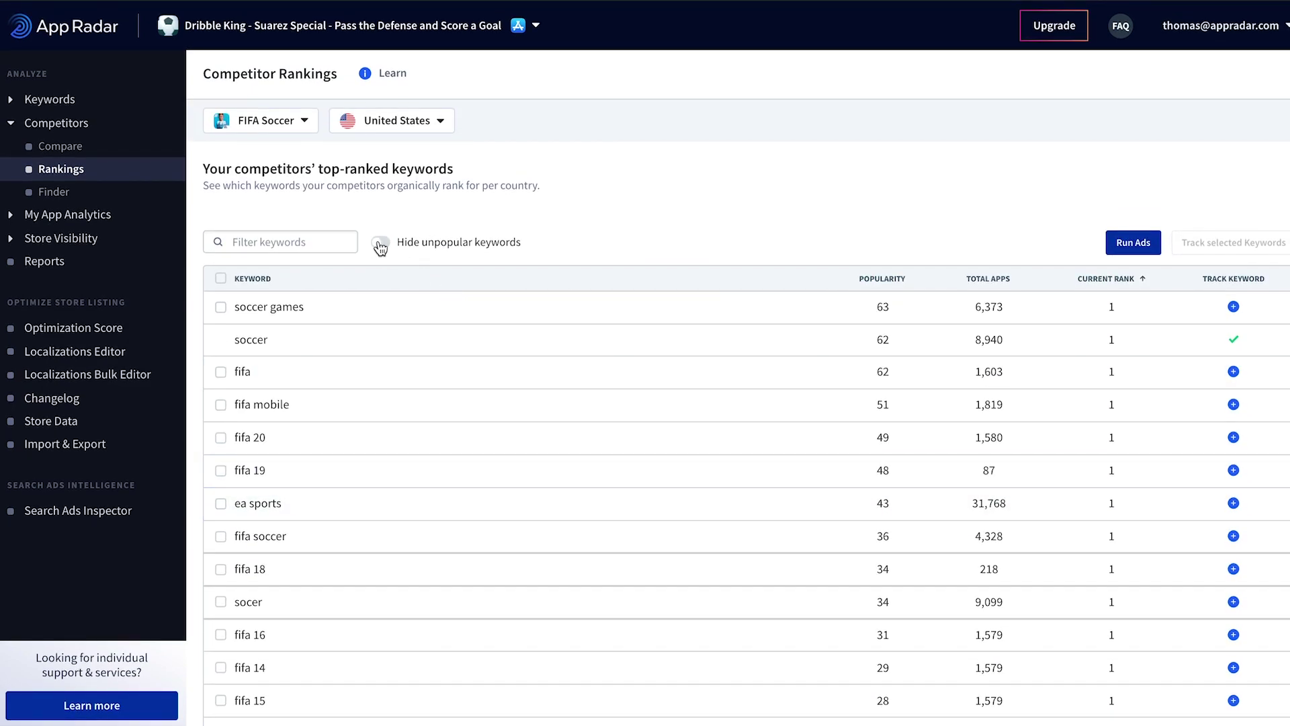
{"action": "scroll", "coordinate": [380, 249], "scroll_direction": "down", "scroll_amount": 1}
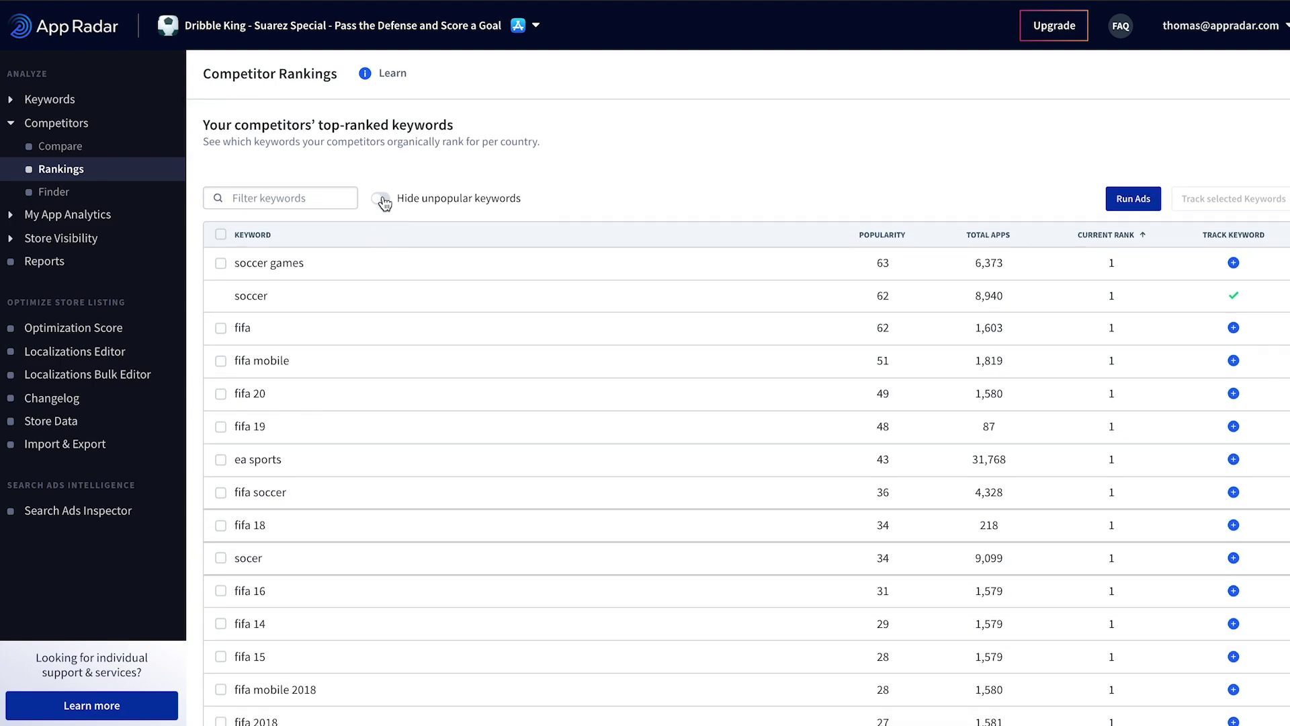
{"action": "left_click", "coordinate": [382, 199]}
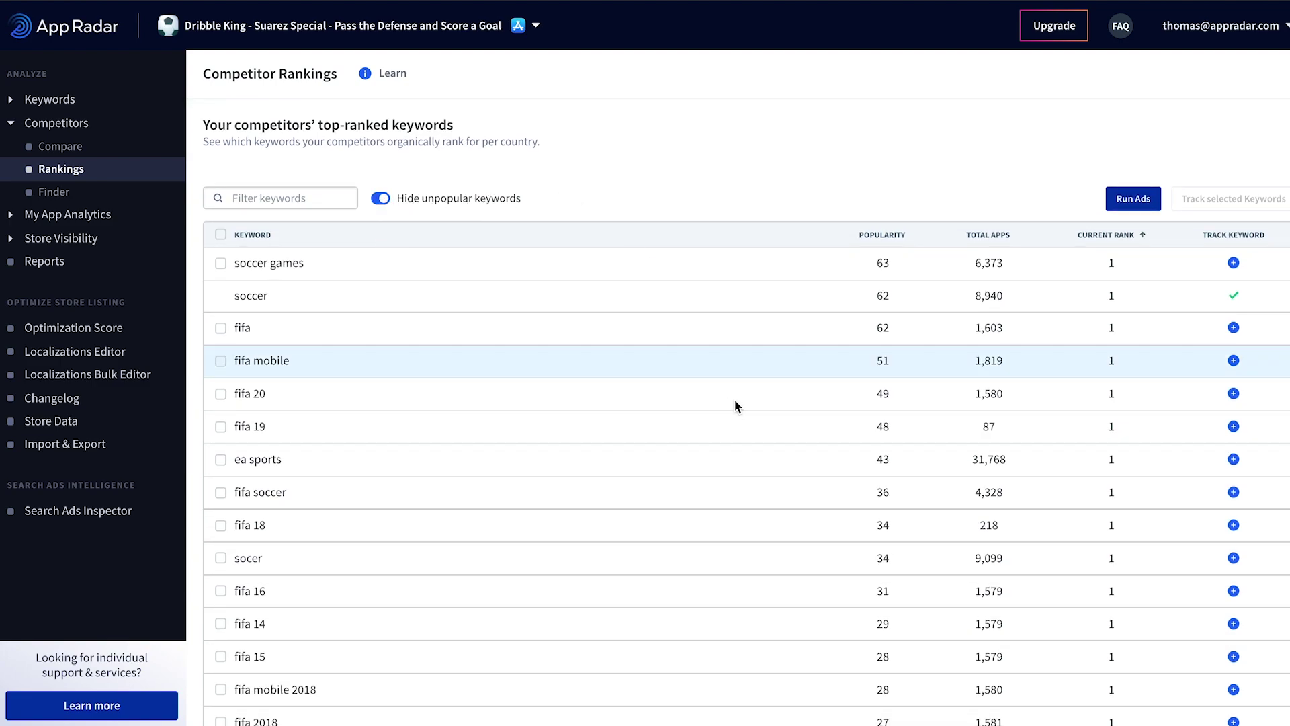
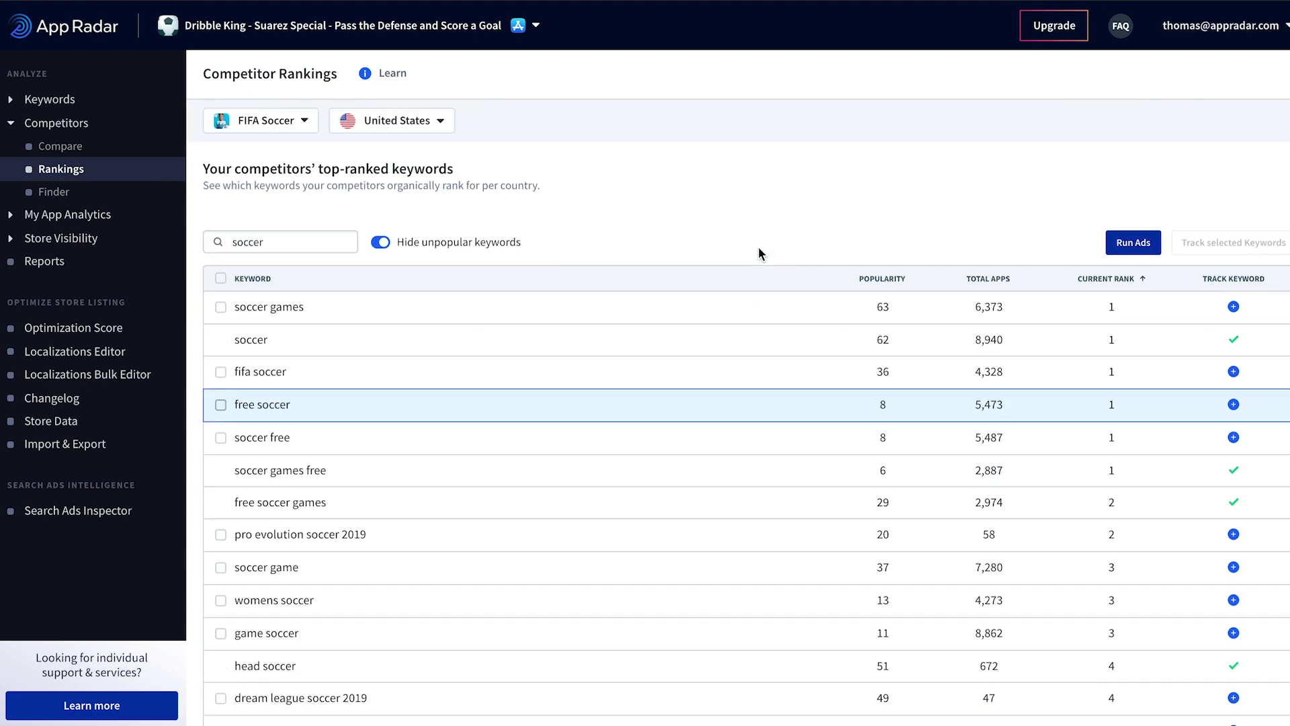
Step: Expand Keywords in the sidebar to reveal the keyword research tools
{"action": "left_click", "coordinate": [60, 102]}
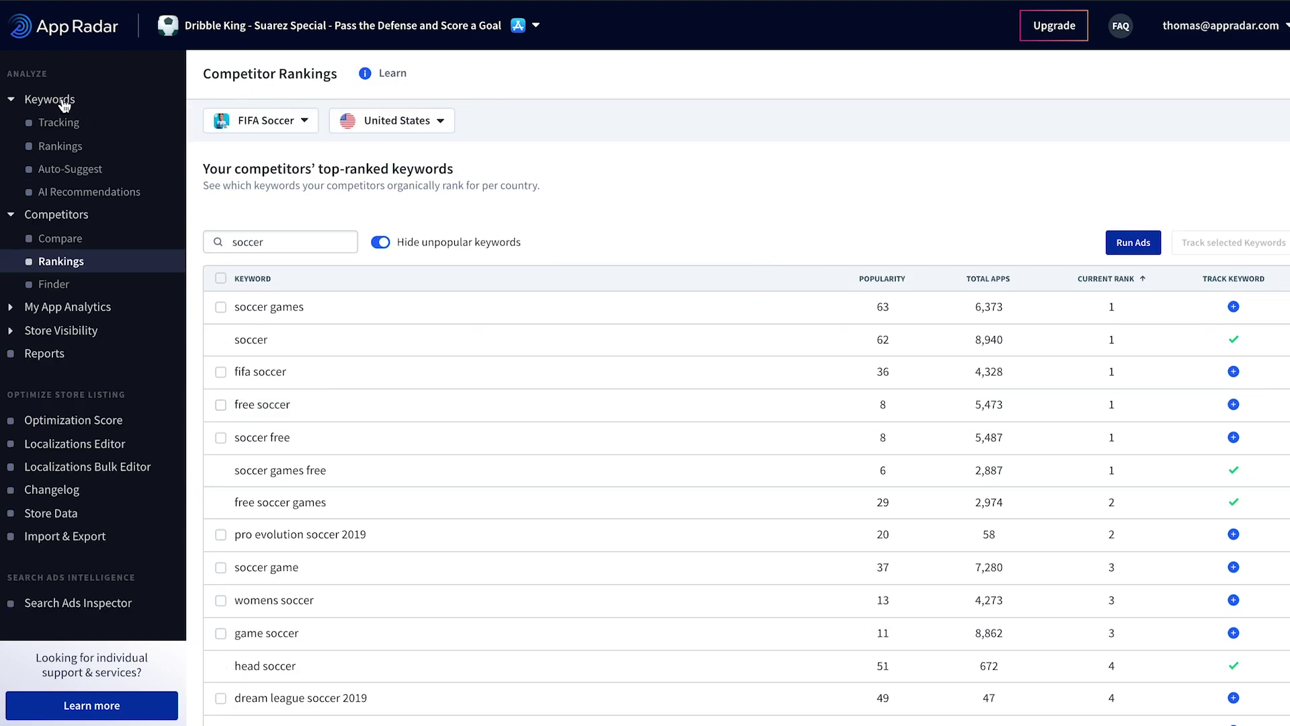
Step: Open Keyword Tracking and browse Dribble King's tracked keywords
{"action": "left_click", "coordinate": [60, 123]}
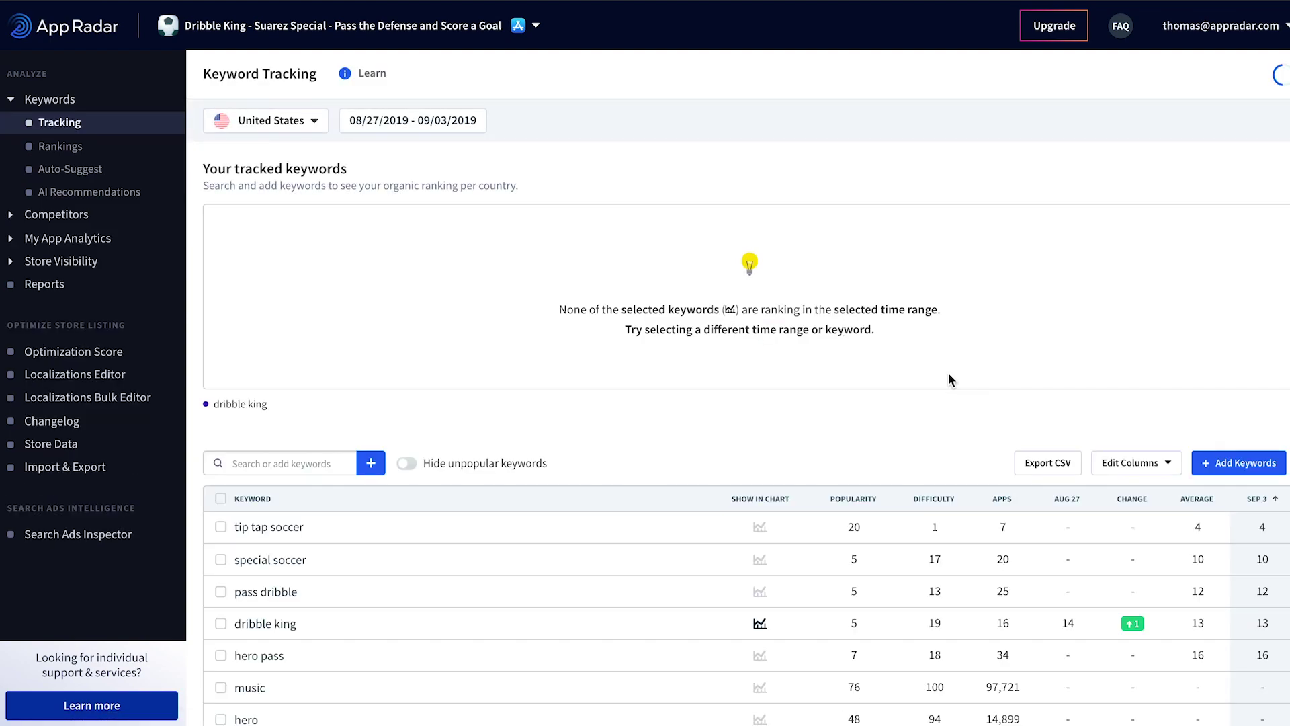
{"action": "scroll", "coordinate": [948, 377], "scroll_direction": "down", "scroll_amount": 5}
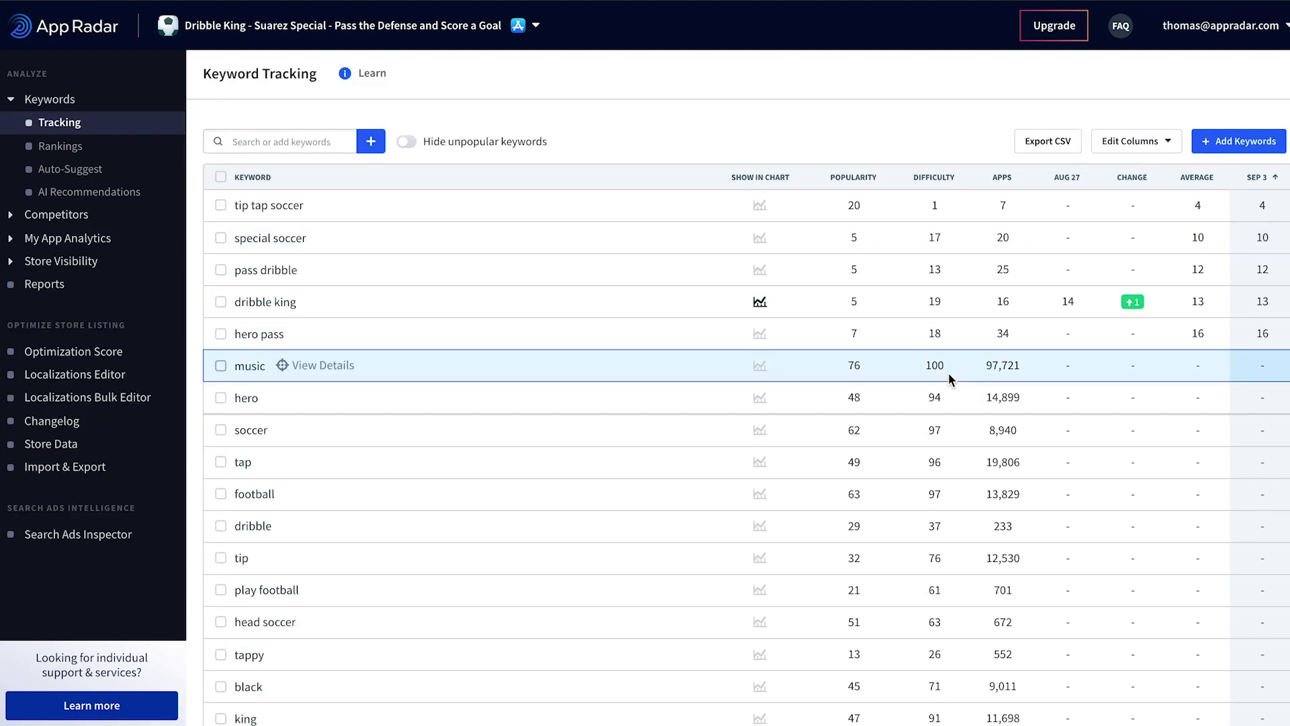
{"action": "scroll", "coordinate": [940, 469], "scroll_direction": "down", "scroll_amount": 2}
{"action": "scroll", "coordinate": [941, 469], "scroll_direction": "down", "scroll_amount": 6}
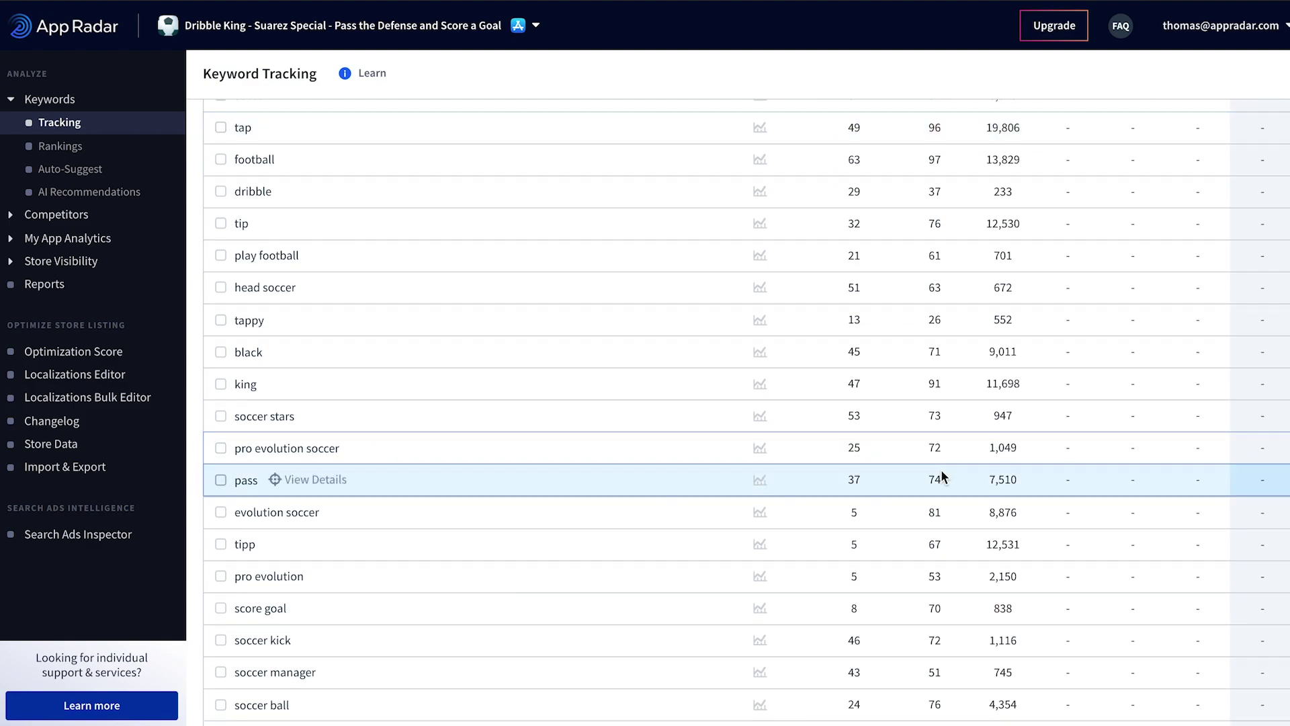
{"action": "scroll", "coordinate": [940, 468], "scroll_direction": "up", "scroll_amount": 6}
{"action": "scroll", "coordinate": [941, 469], "scroll_direction": "up", "scroll_amount": 6}
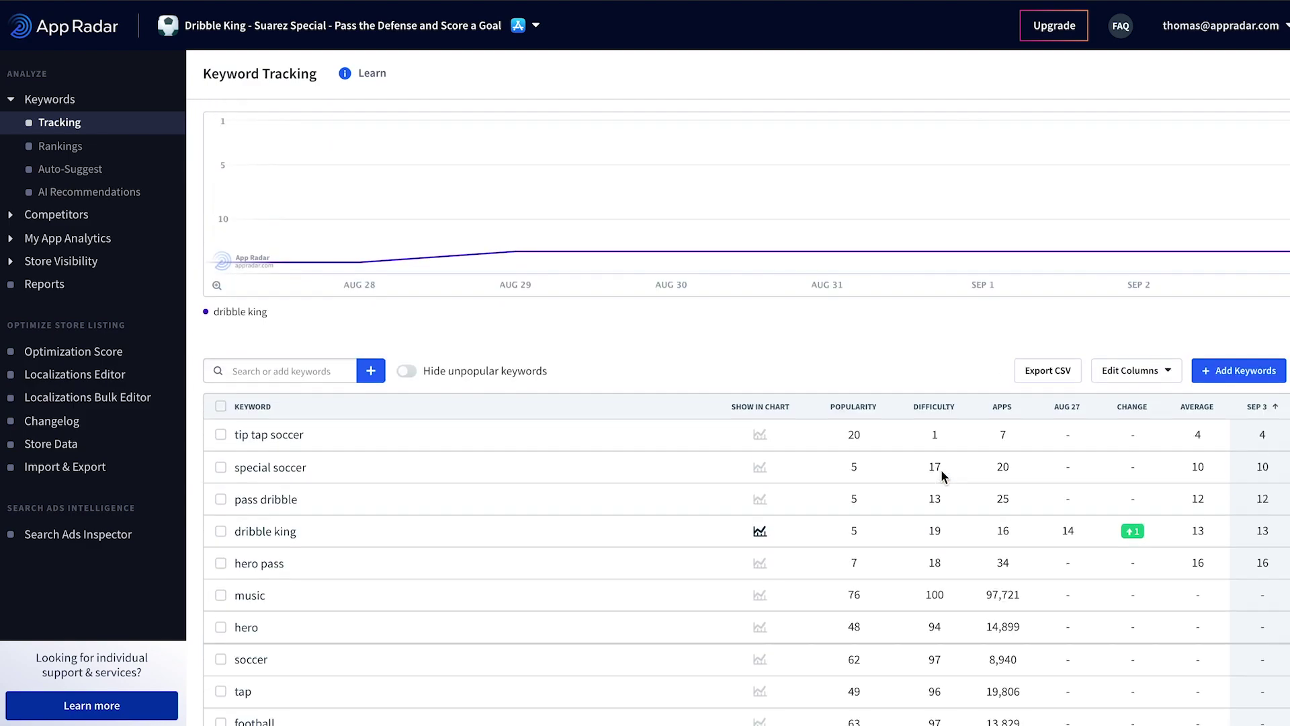
{"action": "scroll", "coordinate": [940, 469], "scroll_direction": "down", "scroll_amount": 1}
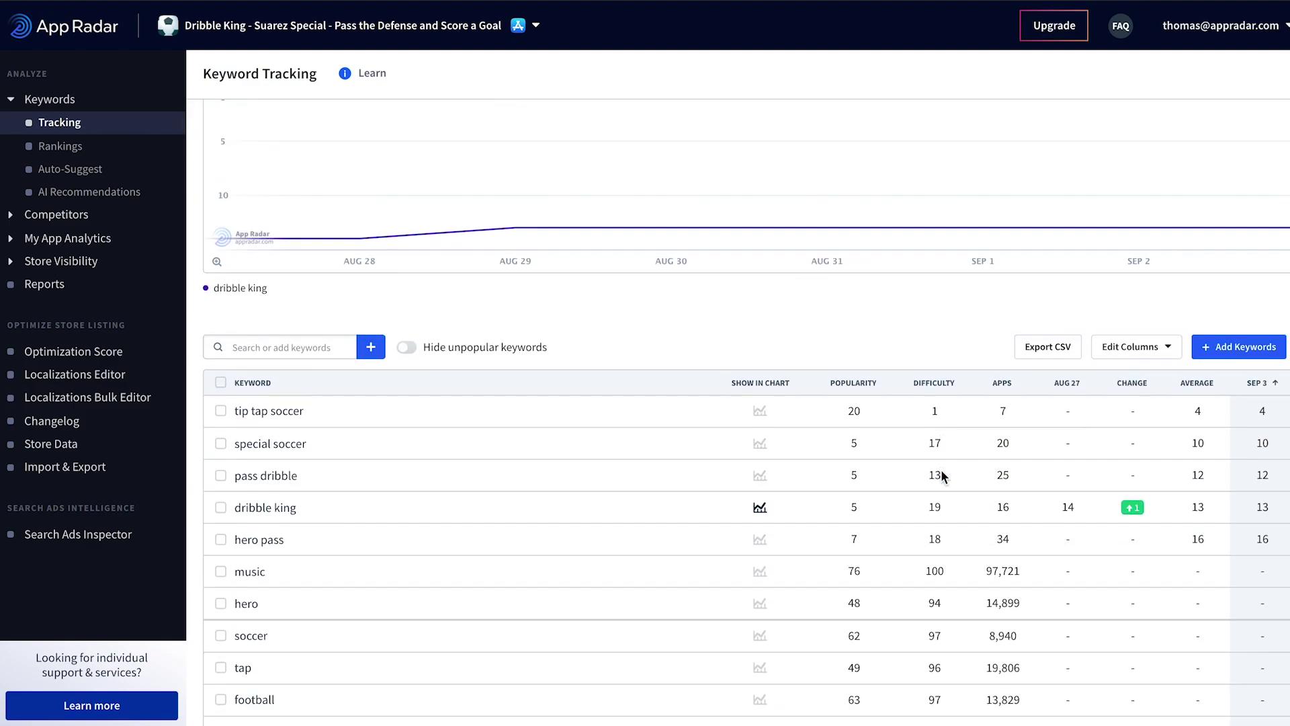
Step: Add tip tap soccer and special soccer to the ranking chart
{"action": "left_click", "coordinate": [762, 417]}
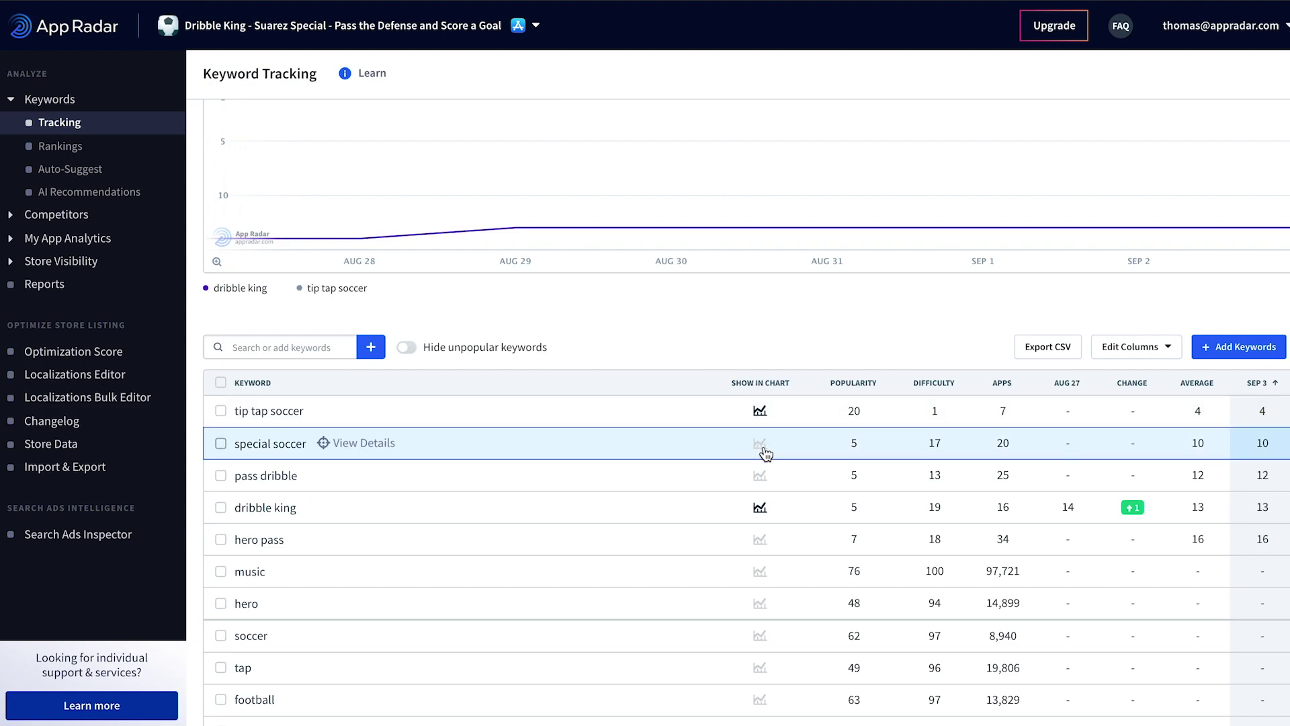
{"action": "left_click", "coordinate": [766, 455]}
{"action": "scroll", "coordinate": [828, 452], "scroll_direction": "up", "scroll_amount": 2}
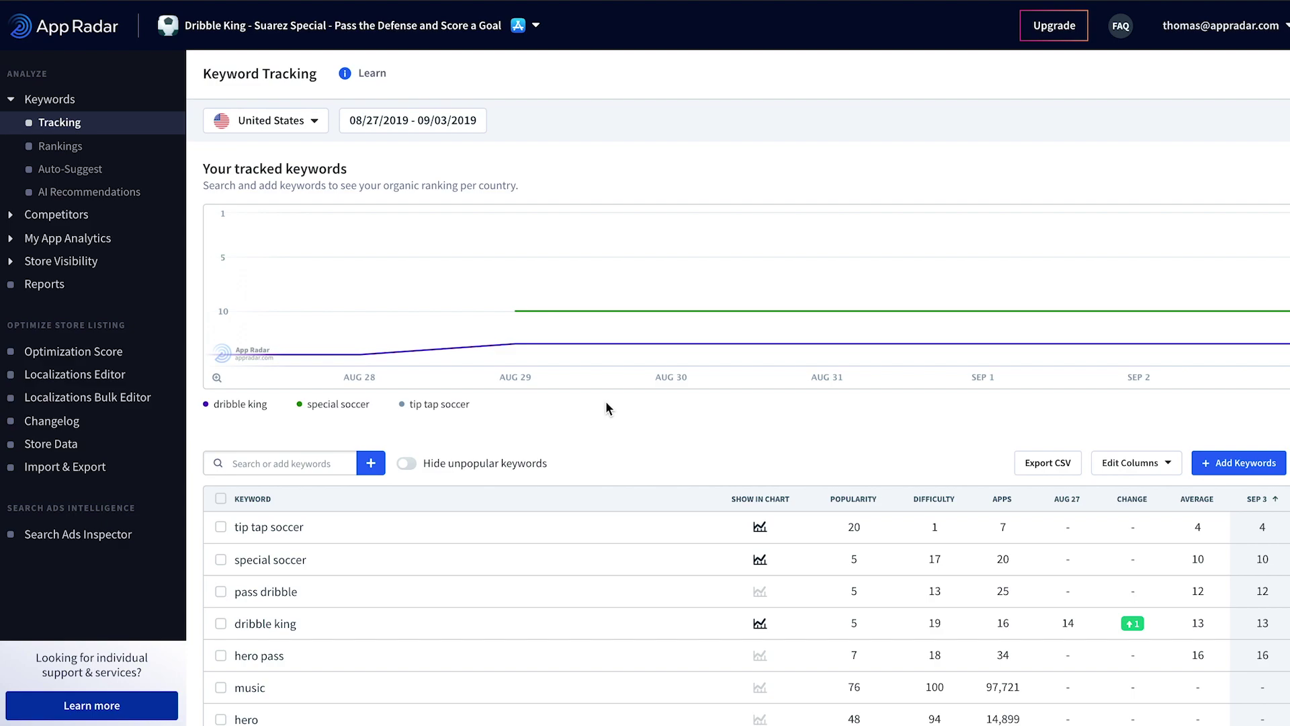
{"action": "scroll", "coordinate": [646, 403], "scroll_direction": "down", "scroll_amount": 2}
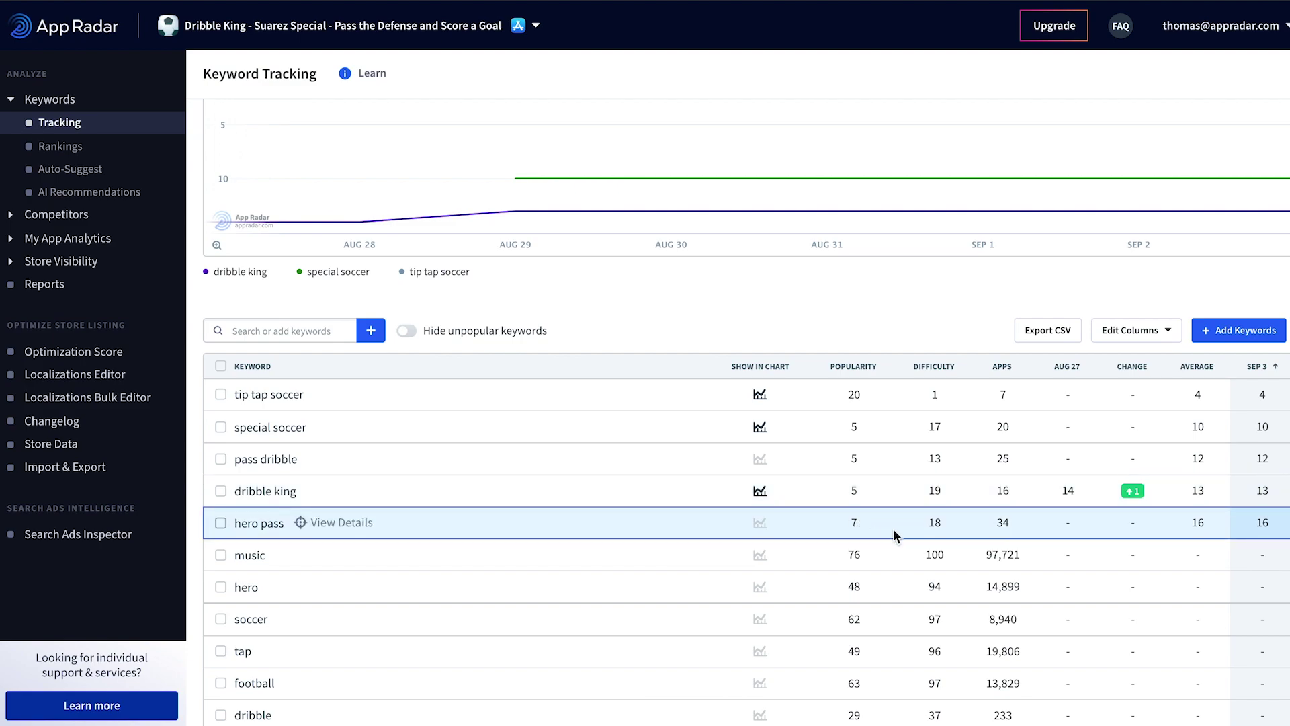
{"action": "scroll", "coordinate": [903, 527], "scroll_direction": "up", "scroll_amount": 2}
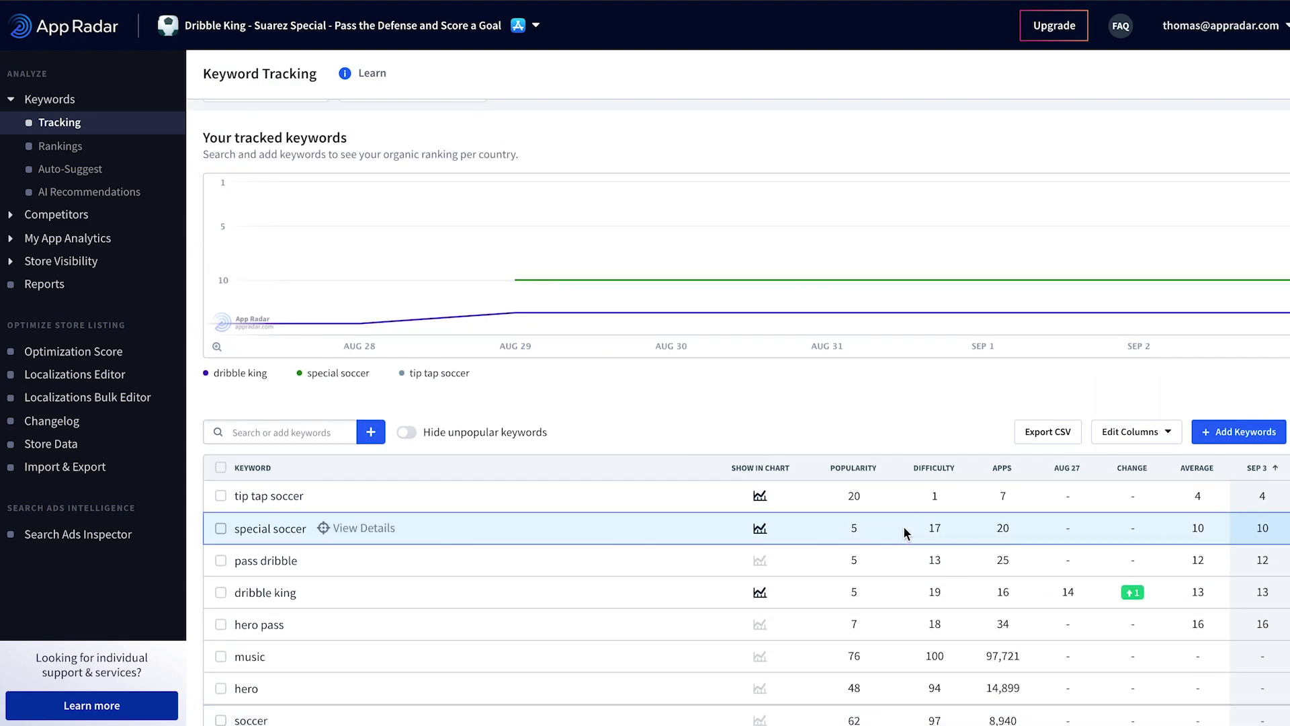
{"action": "scroll", "coordinate": [903, 526], "scroll_direction": "up", "scroll_amount": 1}
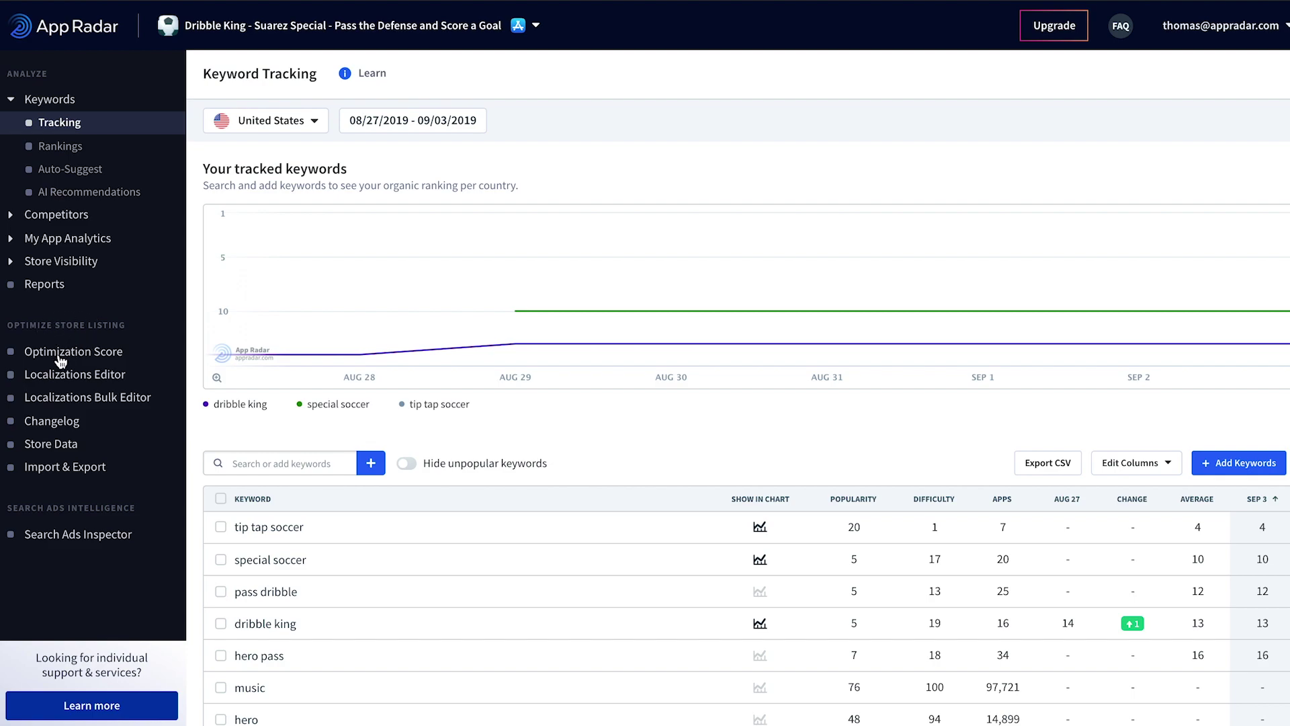
Step: Open the Optimization Score page showing Dribble King's score of 75
{"action": "left_click", "coordinate": [60, 360]}
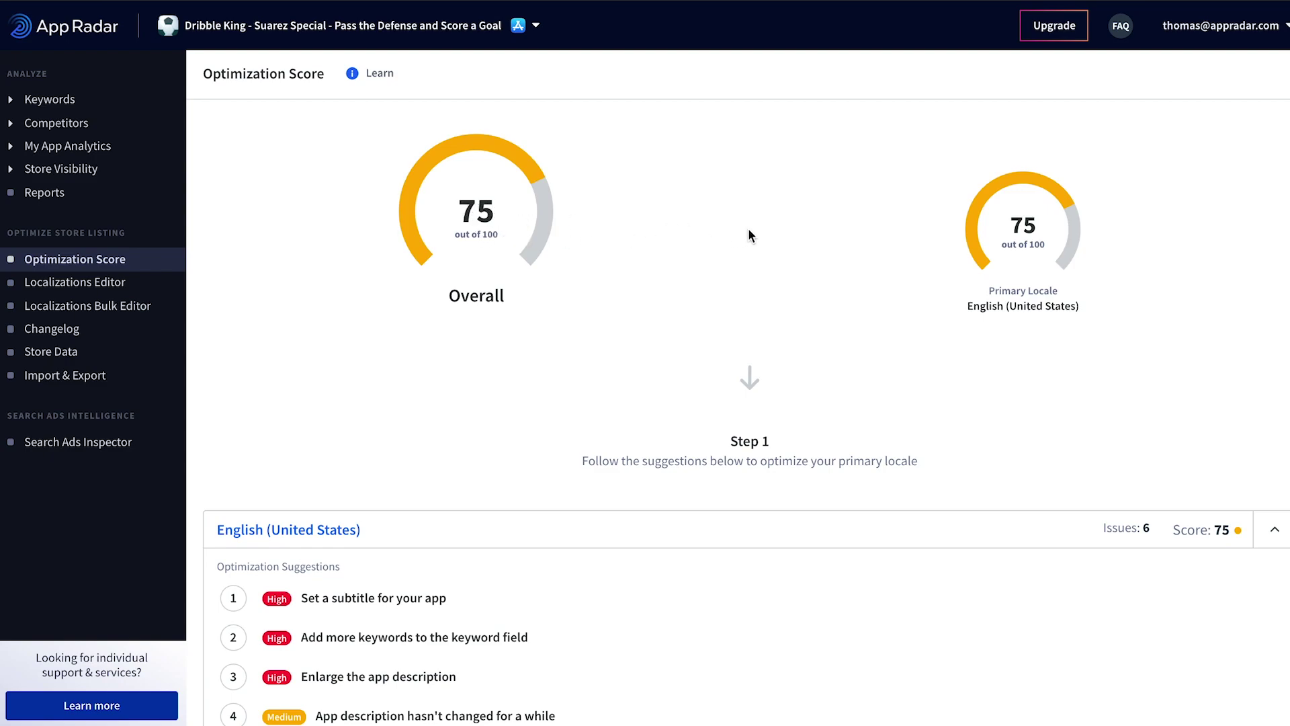
{"action": "scroll", "coordinate": [745, 228], "scroll_direction": "down", "scroll_amount": 1}
{"action": "scroll", "coordinate": [660, 218], "scroll_direction": "down", "scroll_amount": 1}
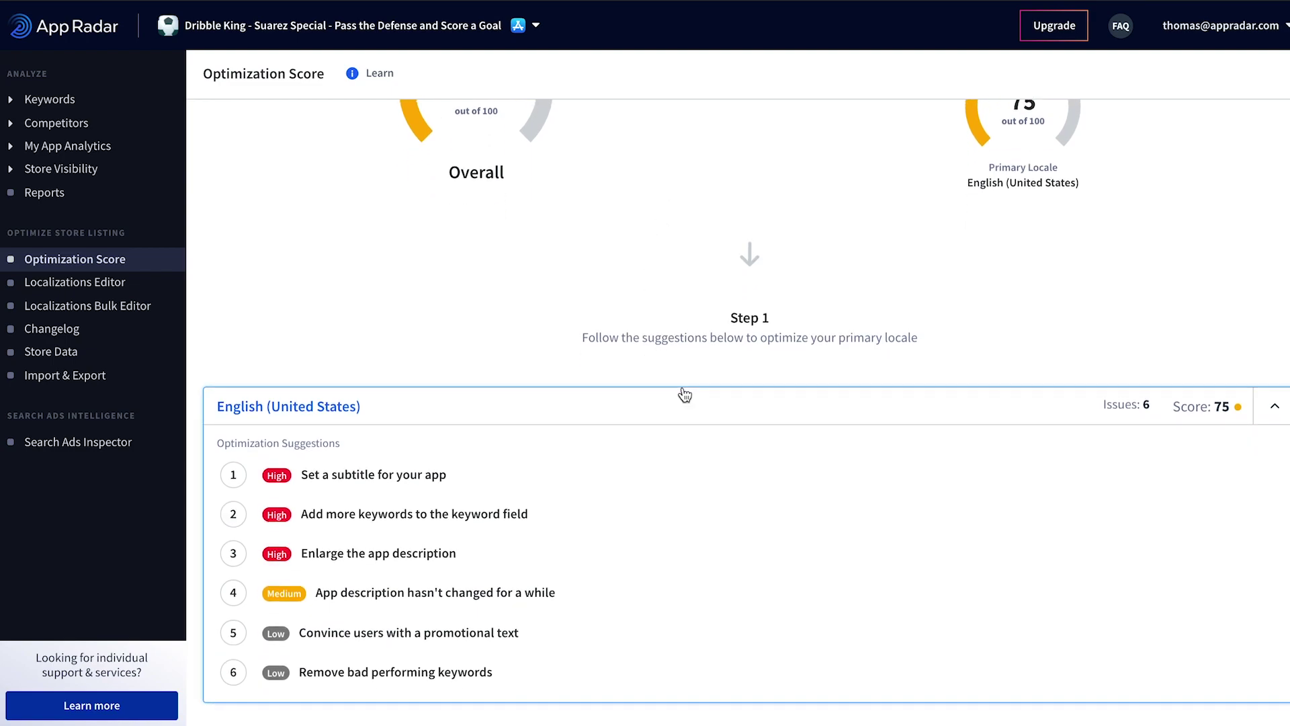
Step: Open the English (United States) listing in the Localizations Editor
{"action": "scroll", "coordinate": [688, 395], "scroll_direction": "down", "scroll_amount": 1}
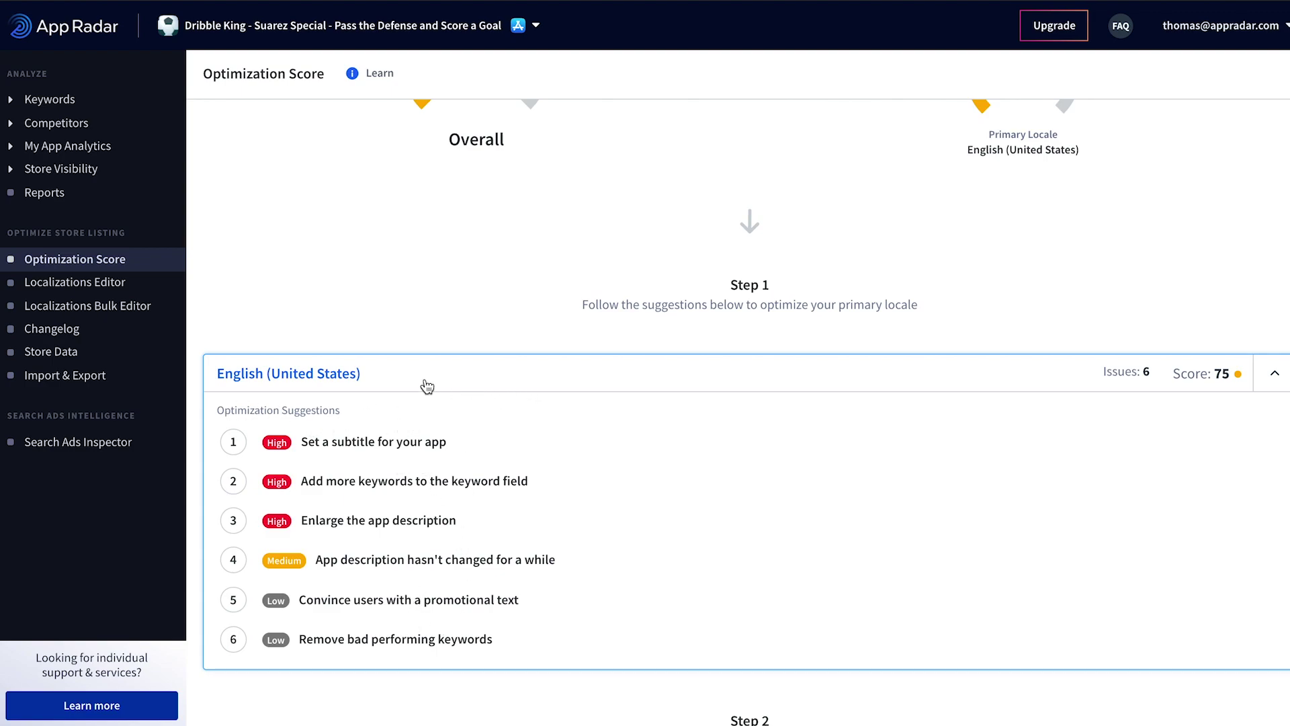
{"action": "left_click", "coordinate": [319, 379]}
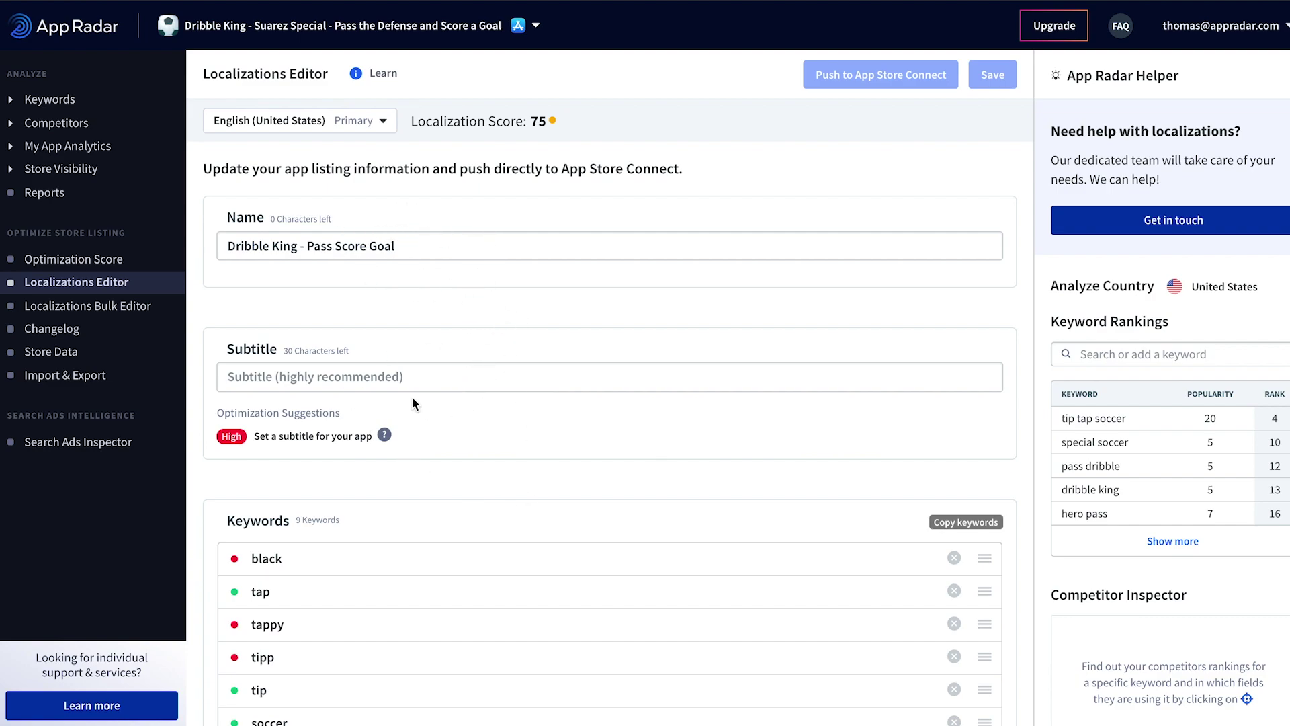
{"action": "scroll", "coordinate": [505, 390], "scroll_direction": "down", "scroll_amount": 3}
{"action": "scroll", "coordinate": [403, 464], "scroll_direction": "up", "scroll_amount": 3}
{"action": "scroll", "coordinate": [543, 409], "scroll_direction": "down", "scroll_amount": 2}
{"action": "scroll", "coordinate": [542, 408], "scroll_direction": "up", "scroll_amount": 2}
{"action": "scroll", "coordinate": [1096, 363], "scroll_direction": "down", "scroll_amount": 1}
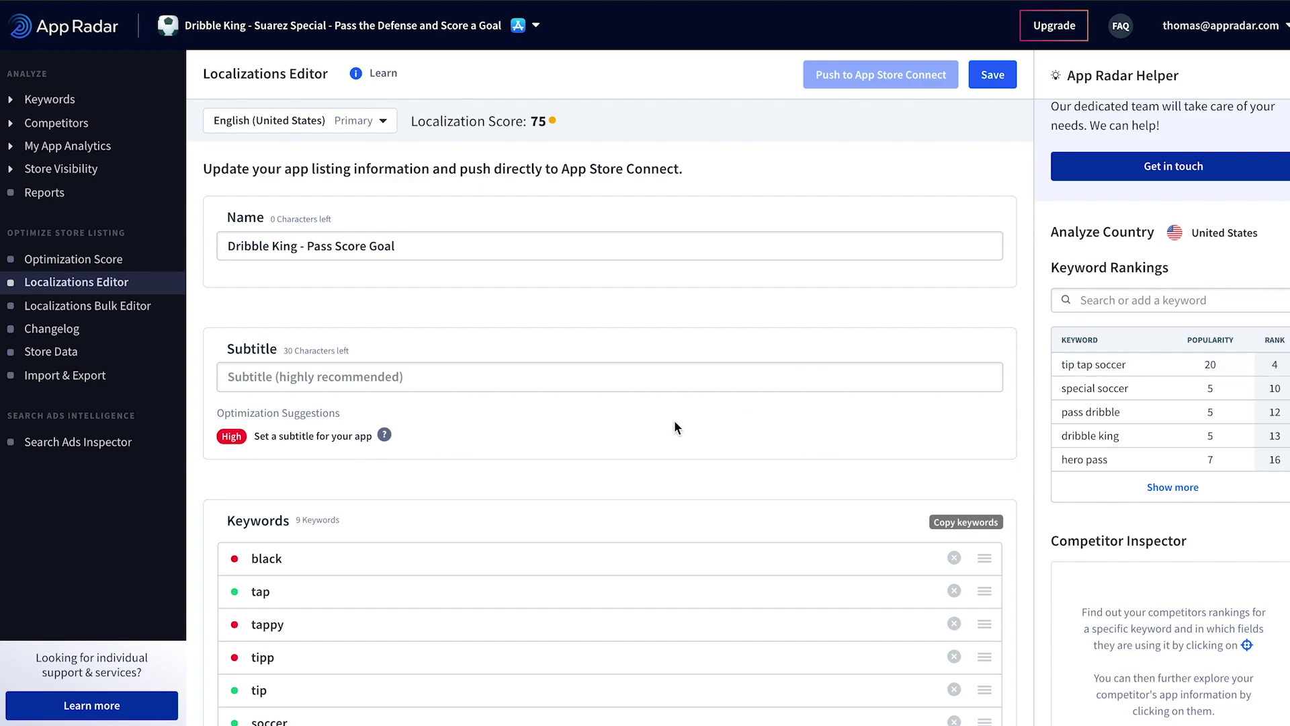
{"action": "scroll", "coordinate": [675, 427], "scroll_direction": "down", "scroll_amount": 3}
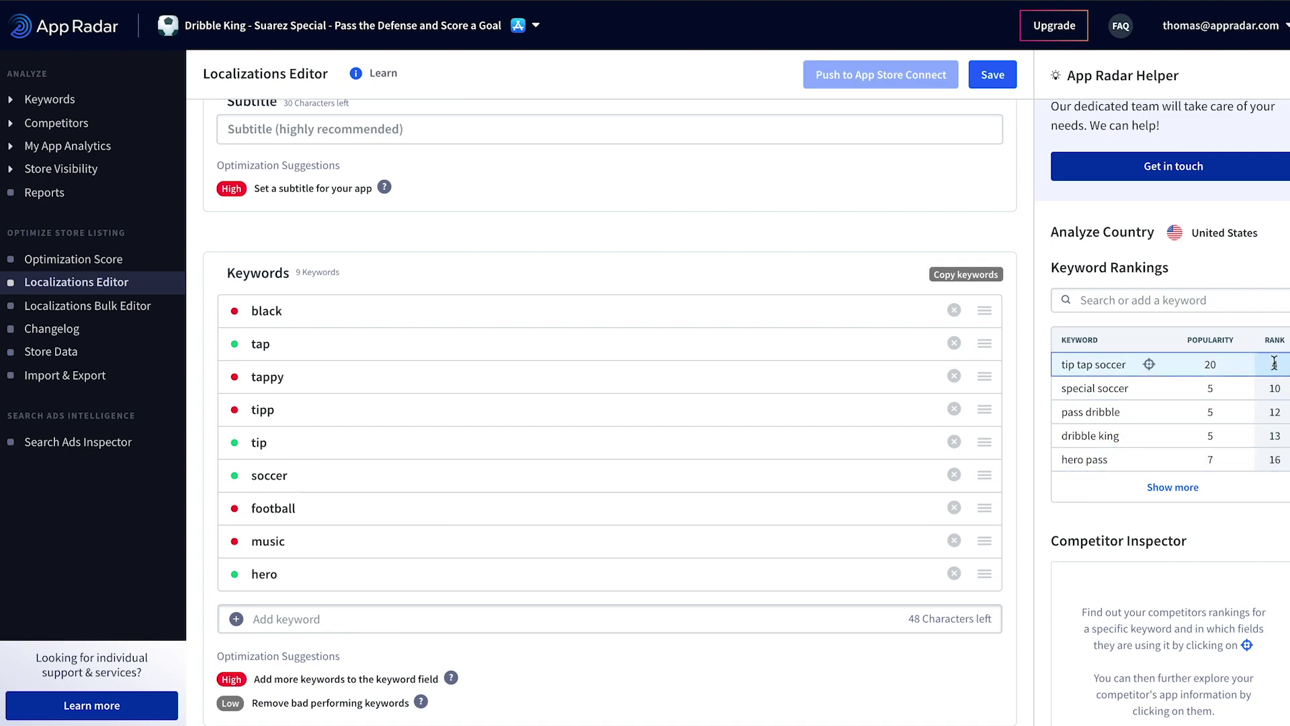
{"action": "scroll", "coordinate": [1275, 360], "scroll_direction": "up", "scroll_amount": 2}
{"action": "scroll", "coordinate": [867, 383], "scroll_direction": "up", "scroll_amount": 1}
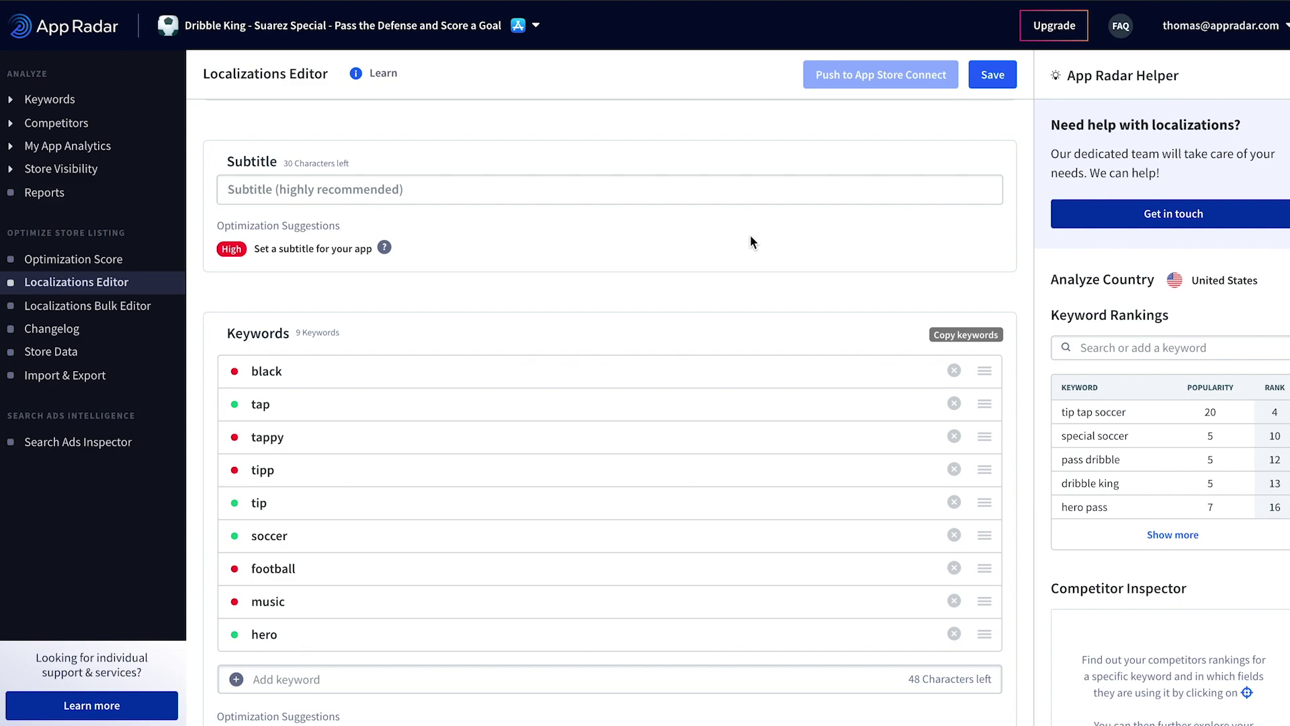
{"action": "scroll", "coordinate": [645, 363], "scroll_direction": "up", "scroll_amount": 3}
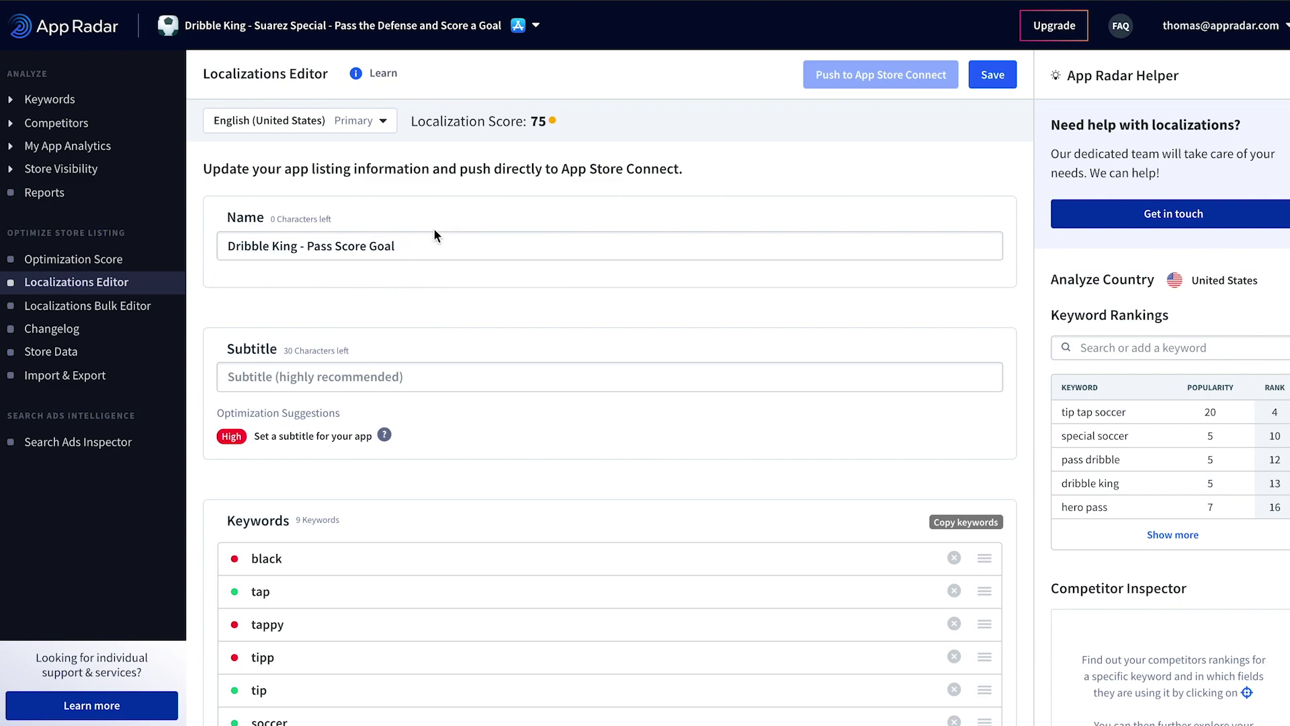
{"action": "mouse_move", "coordinate": [368, 589]}
{"action": "left_click", "coordinate": [348, 380]}
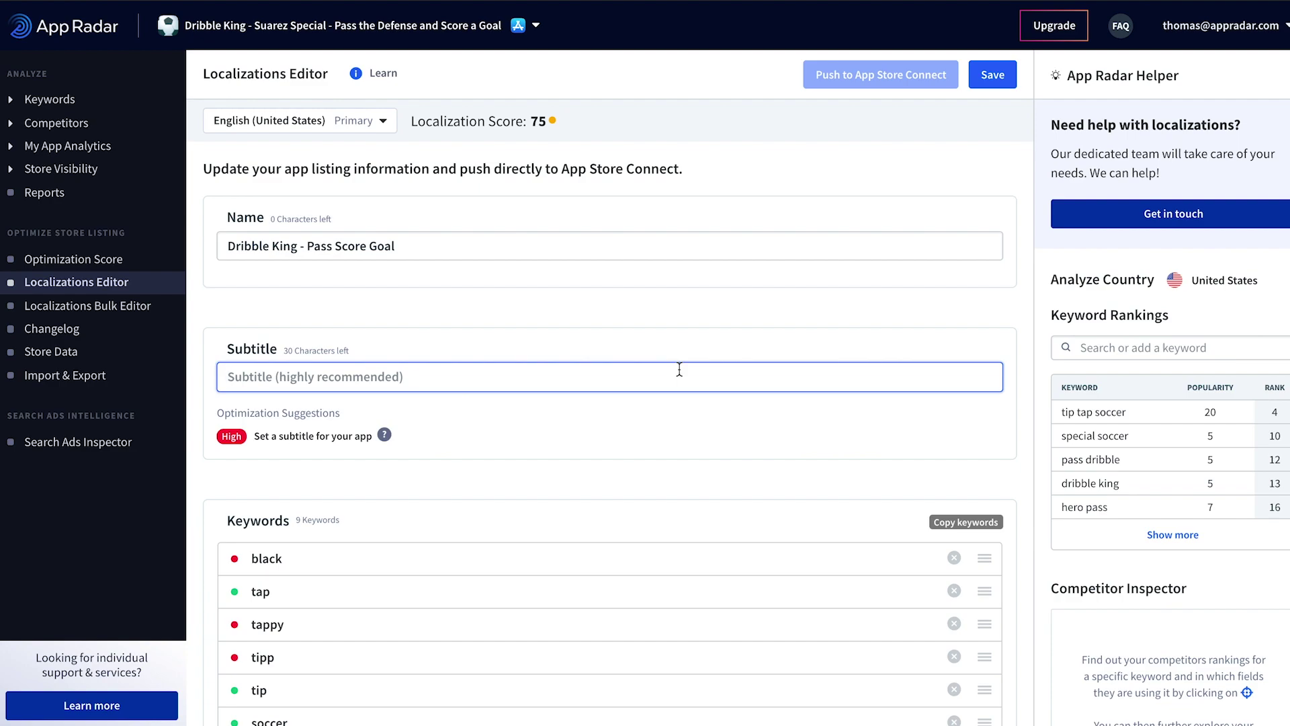
Step: Enter the subtitle 'Tip and Tap you as Soccer Star', trimmed to fit 30 characters
{"action": "type", "text": "Tip"}
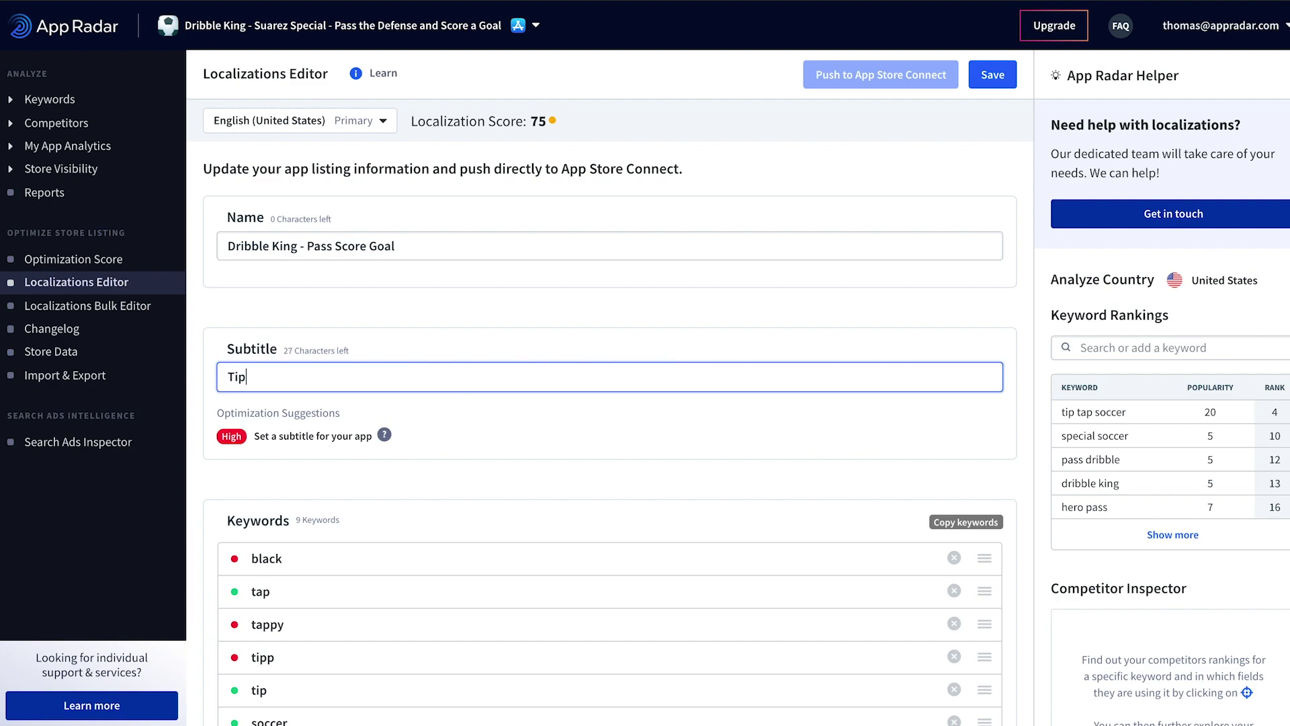
{"action": "type", "text": " and Tap "}
{"action": "type", "text": "you a"}
{"action": "type", "text": "s"}
{"action": "type", "text": "e a Soc"}
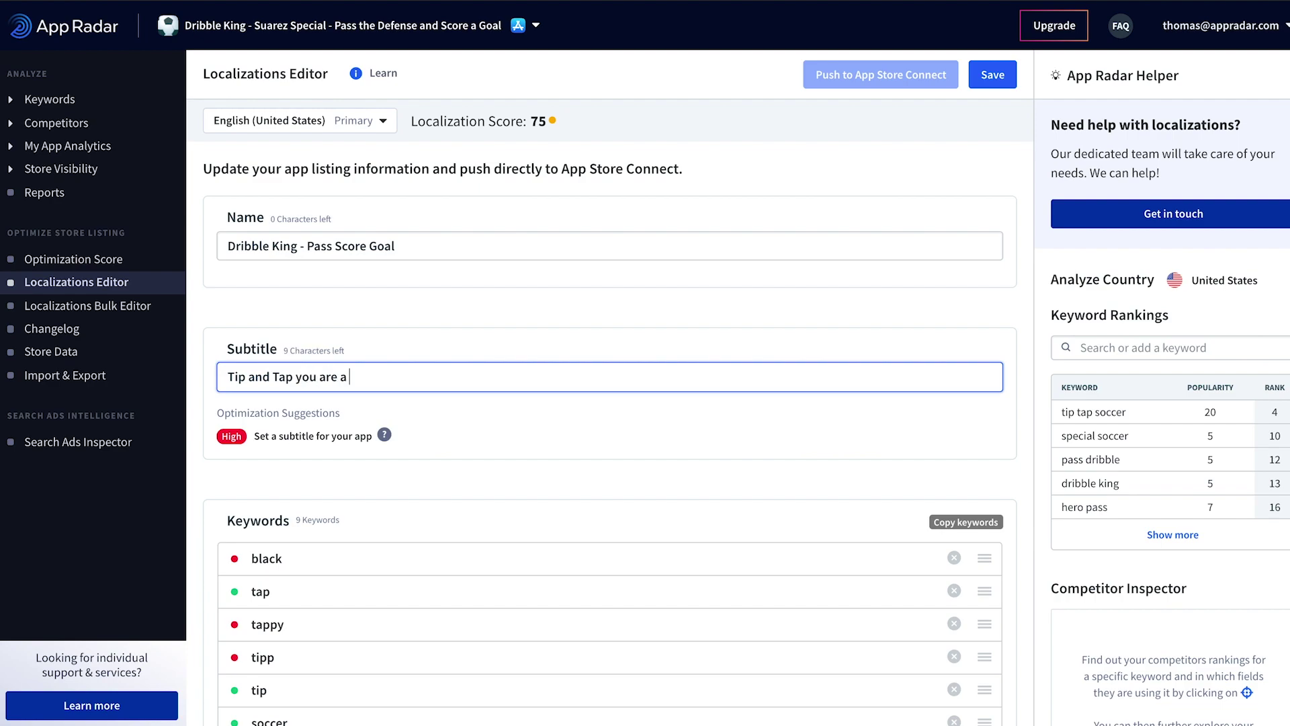
{"action": "key", "text": "BackSpace"}
{"action": "key", "text": "BackSpace"}
{"action": "type", "text": "occer Star"}
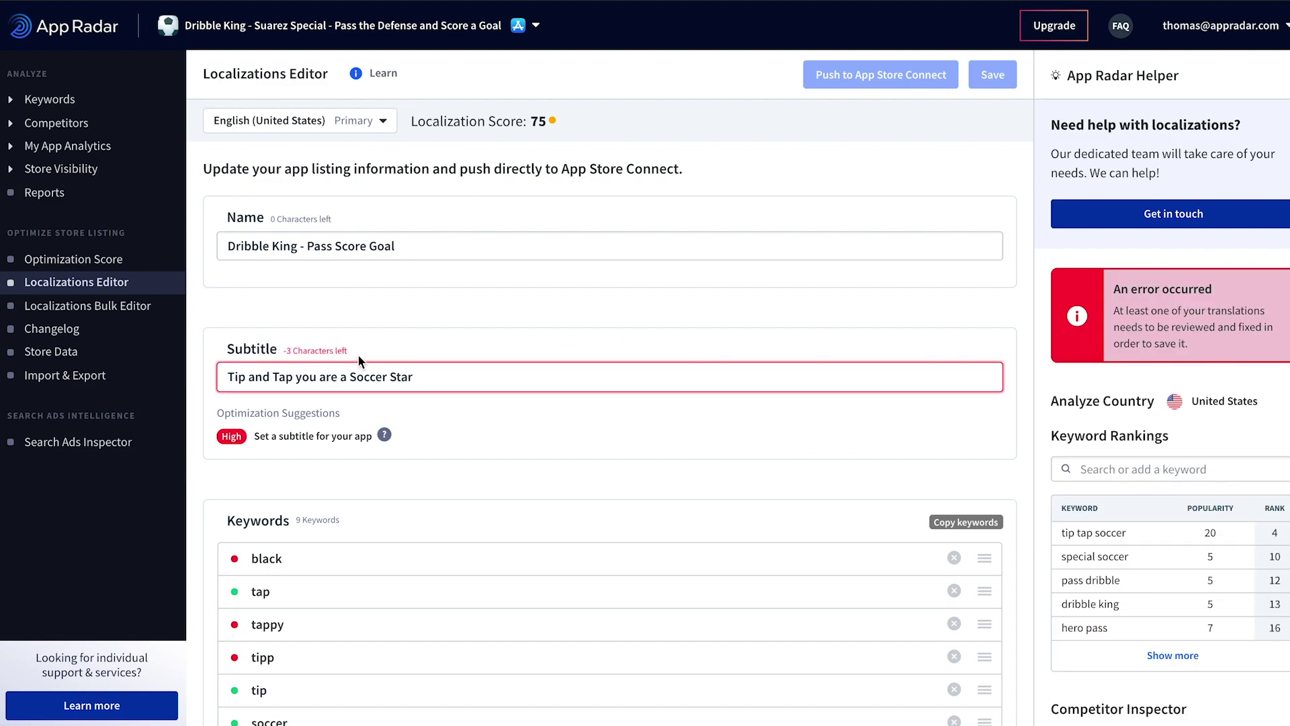
{"action": "double_click", "coordinate": [331, 376]}
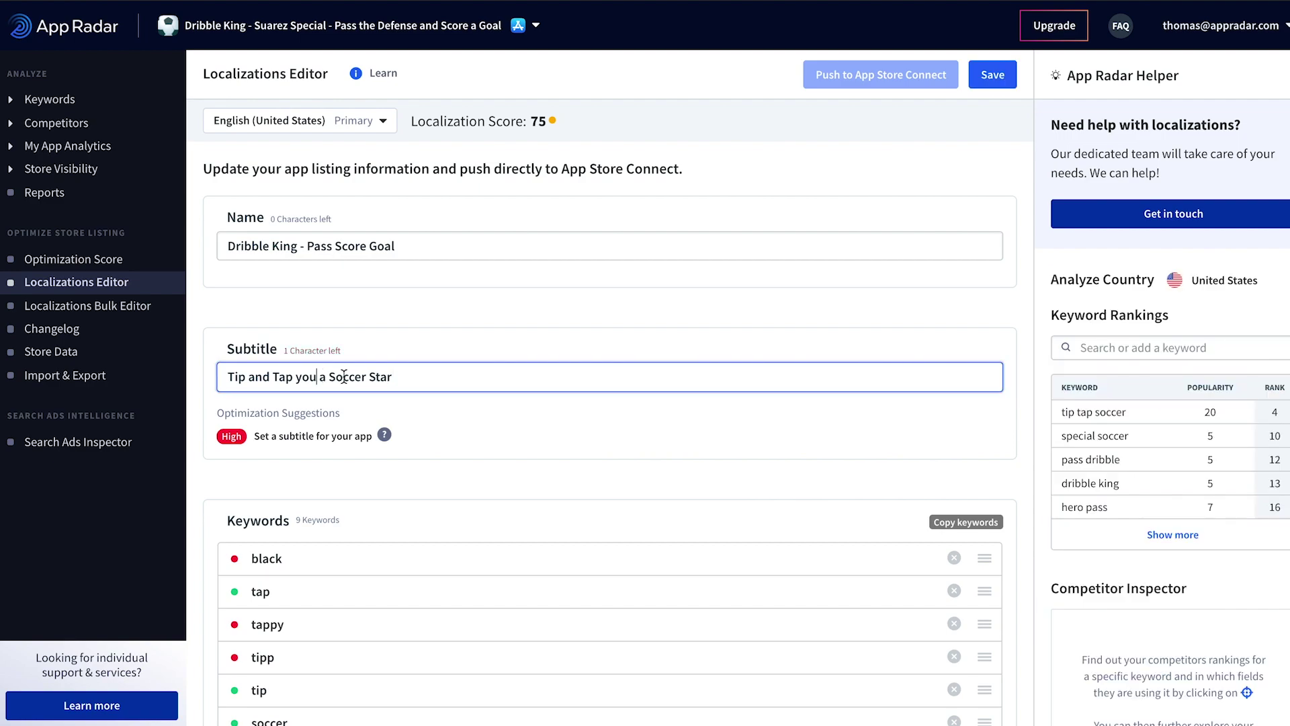
{"action": "key", "text": "shift+Right"}
{"action": "key", "text": "shift+Right"}
{"action": "type", "text": "as"}
{"action": "left_click", "coordinate": [575, 397]}
Step: Scroll down to the keywords and expand more of the keyword rankings
{"action": "scroll", "coordinate": [600, 397], "scroll_direction": "down", "scroll_amount": 1}
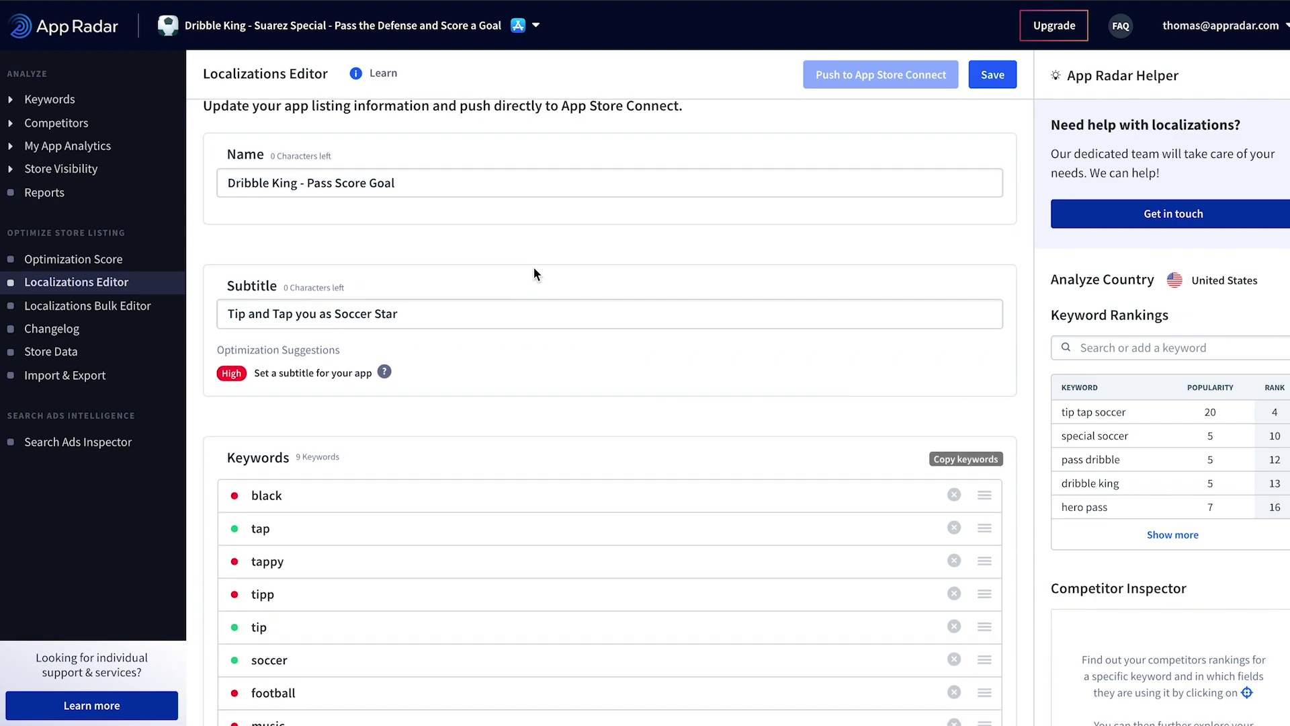
{"action": "scroll", "coordinate": [625, 287], "scroll_direction": "down", "scroll_amount": 4}
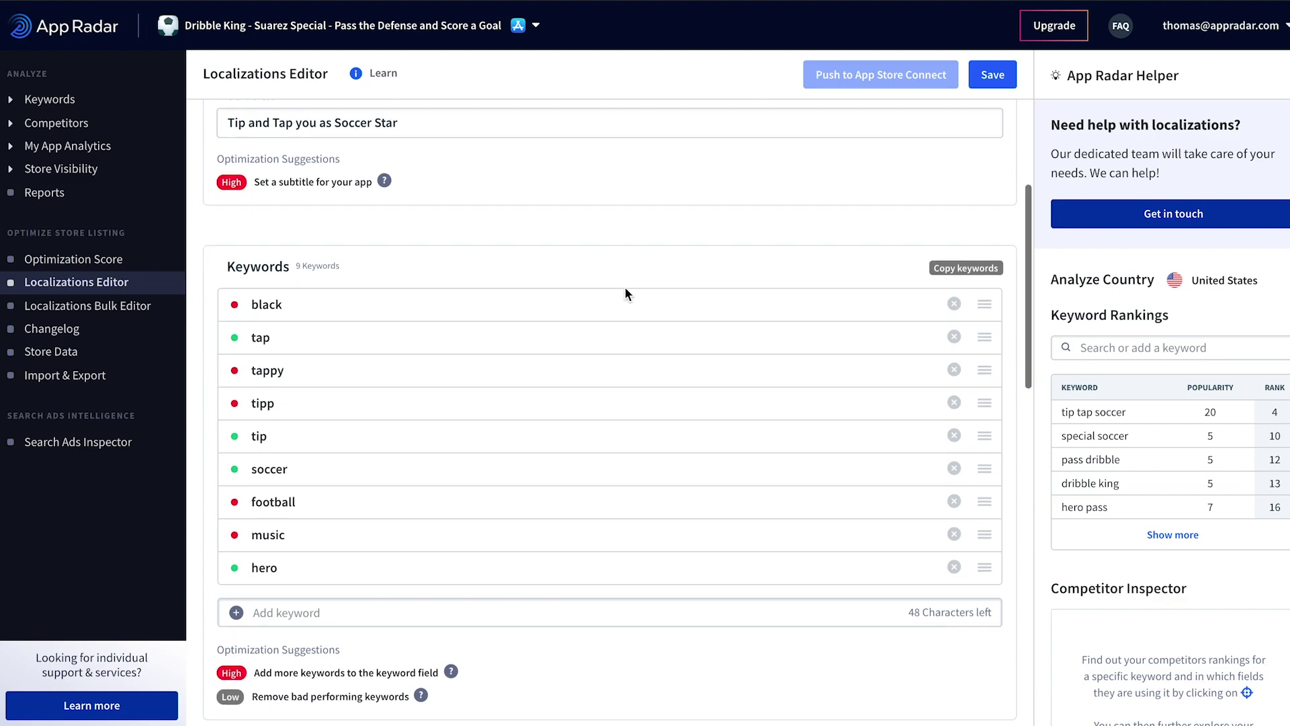
{"action": "scroll", "coordinate": [544, 529], "scroll_direction": "down", "scroll_amount": 1}
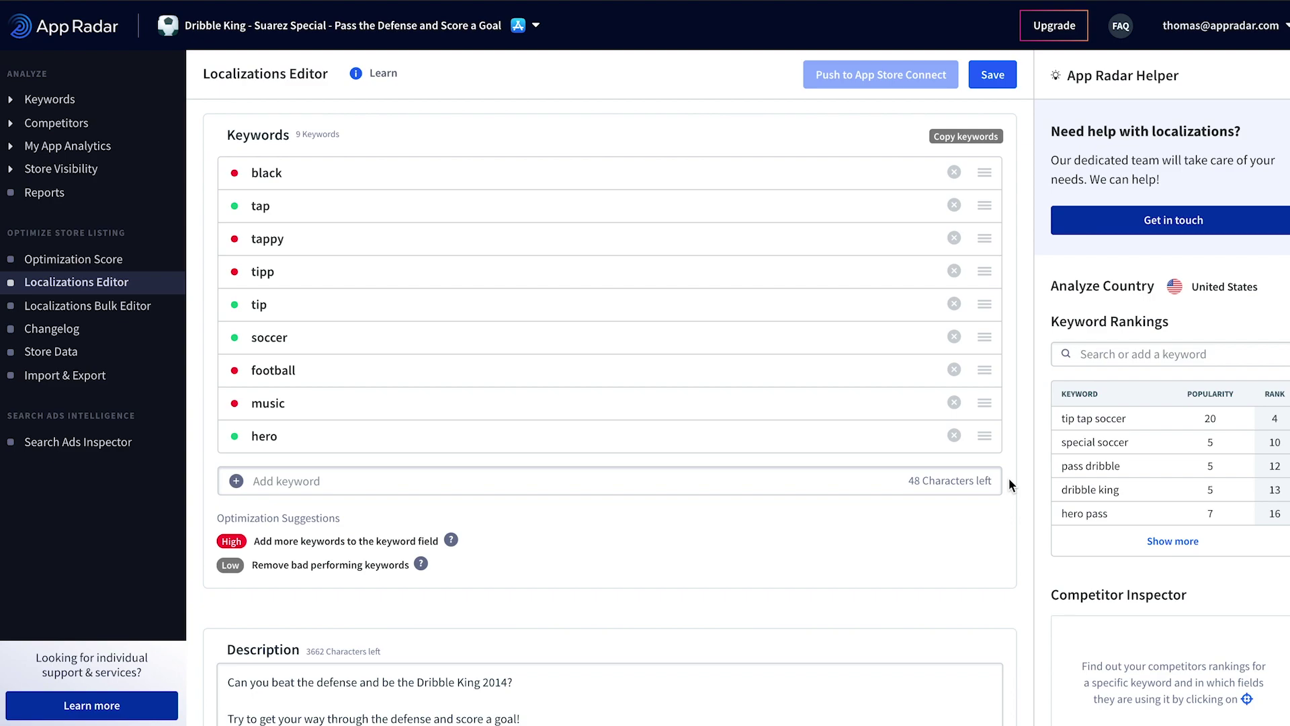
{"action": "left_click", "coordinate": [1171, 543]}
Step: Add the keywords head and evolution to the keyword list
{"action": "scroll", "coordinate": [1167, 538], "scroll_direction": "down", "scroll_amount": 4}
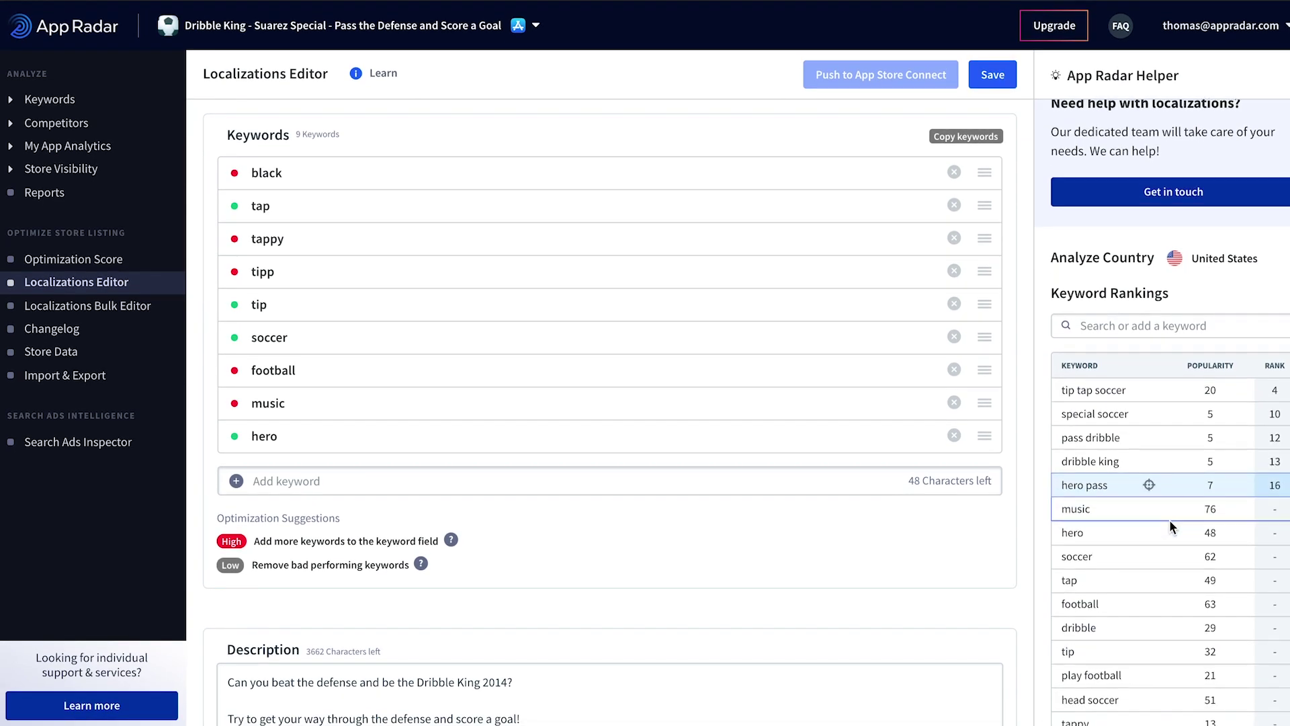
{"action": "scroll", "coordinate": [1169, 523], "scroll_direction": "down", "scroll_amount": 1}
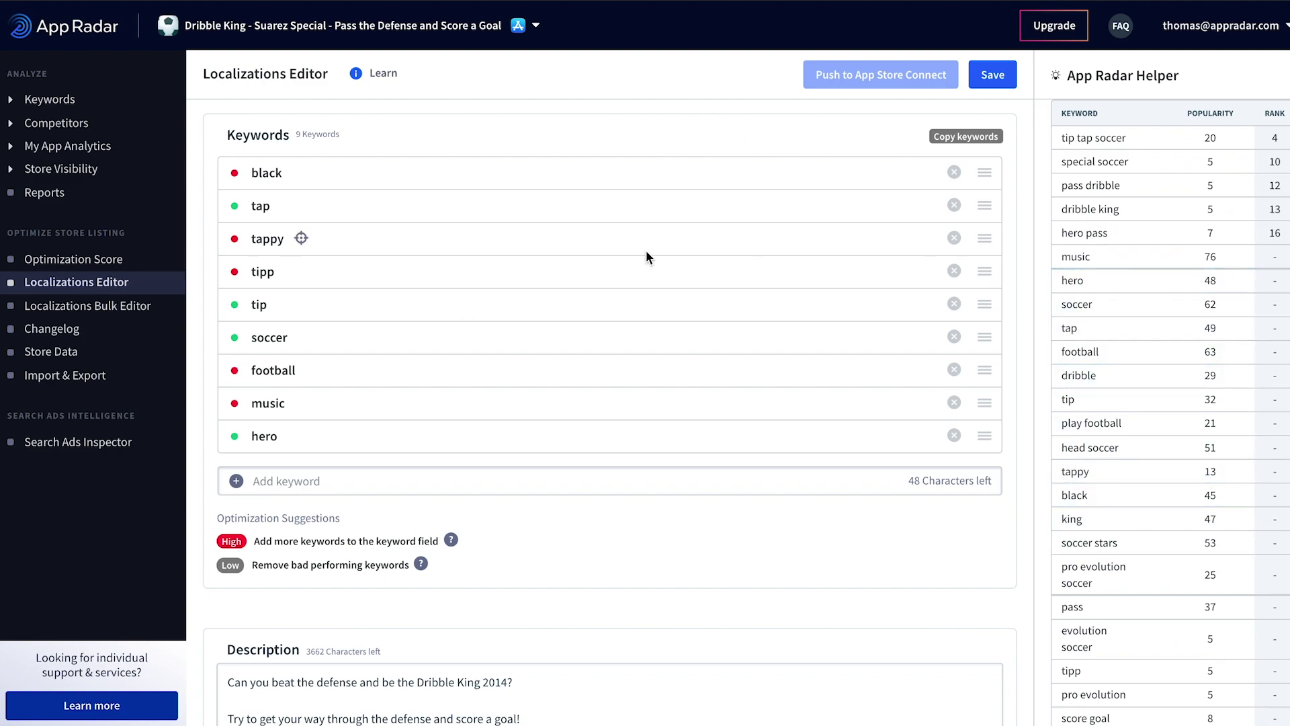
{"action": "left_click", "coordinate": [467, 481]}
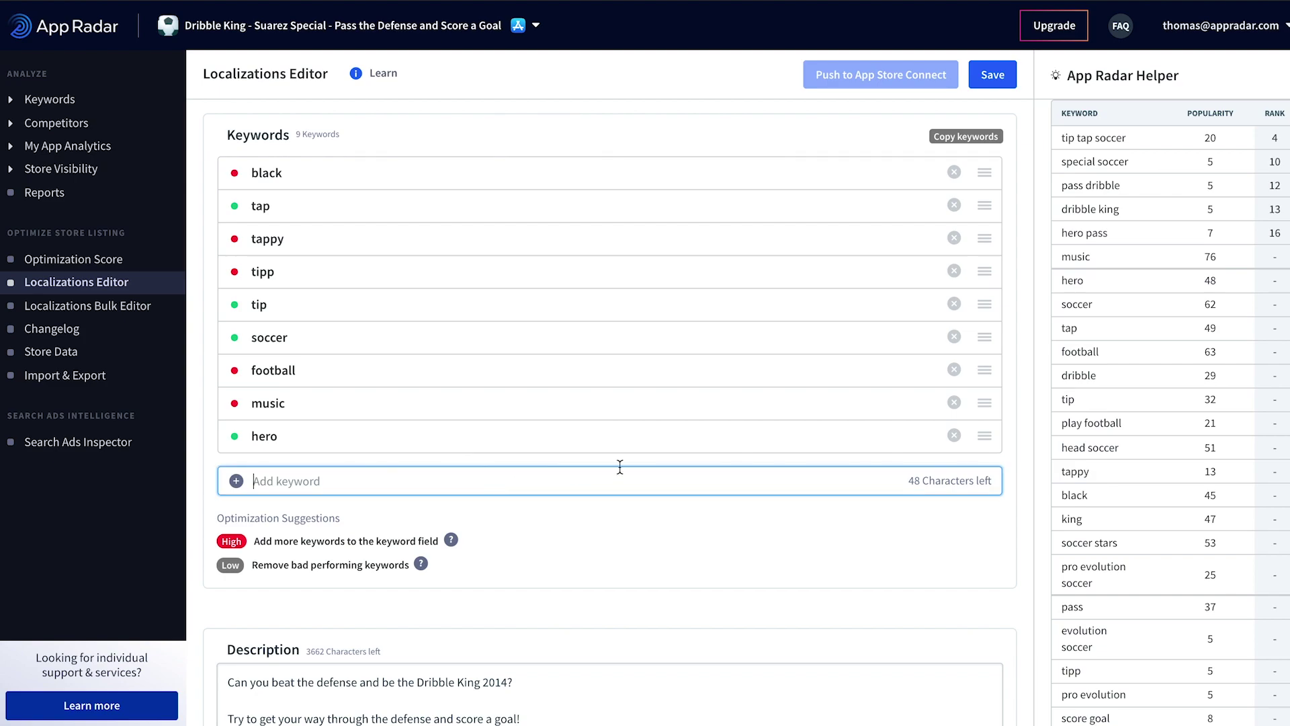
{"action": "type", "text": "hew"}
{"action": "key", "text": "BackSpace"}
{"action": "type", "text": "ad"}
{"action": "key", "text": "Return"}
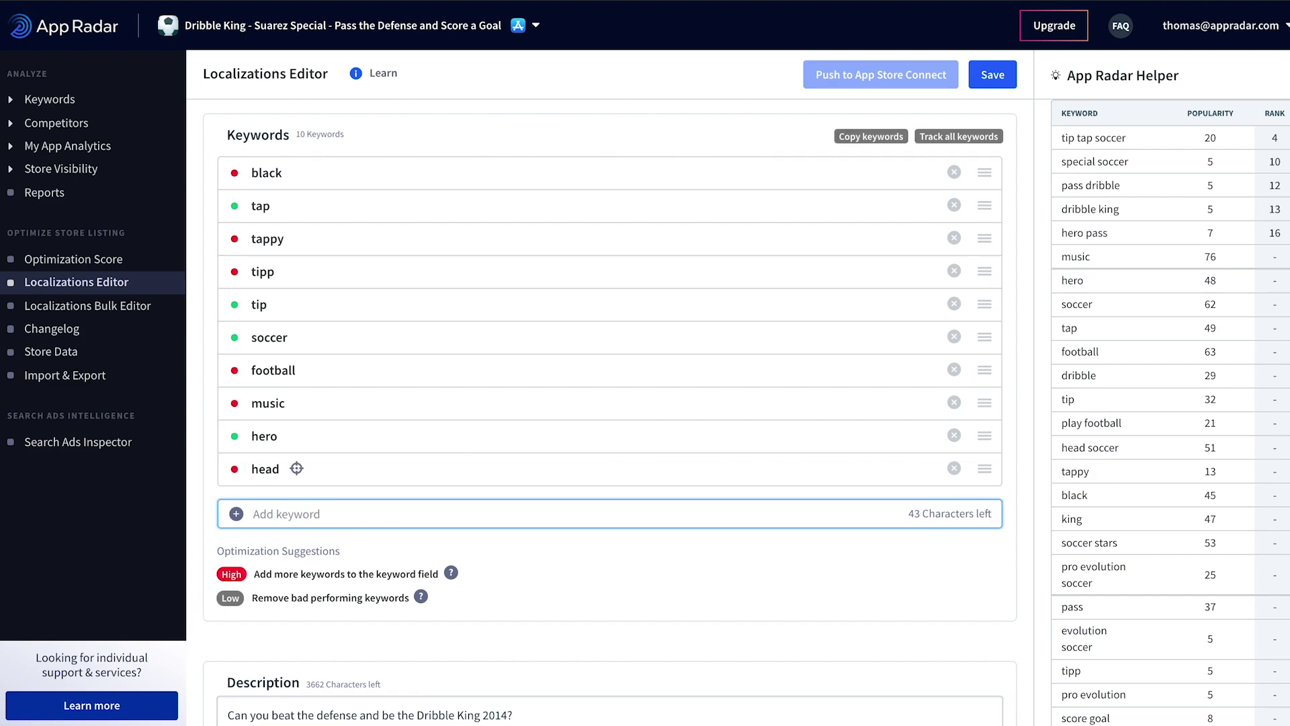
{"action": "type", "text": "evolution"}
{"action": "key", "text": "BackSpace"}
{"action": "key", "text": "BackSpace"}
{"action": "key", "text": "BackSpace"}
{"action": "key", "text": "BackSpace"}
{"action": "key", "text": "BackSpace"}
{"action": "type", "text": "ution"}
{"action": "key", "text": "Return"}
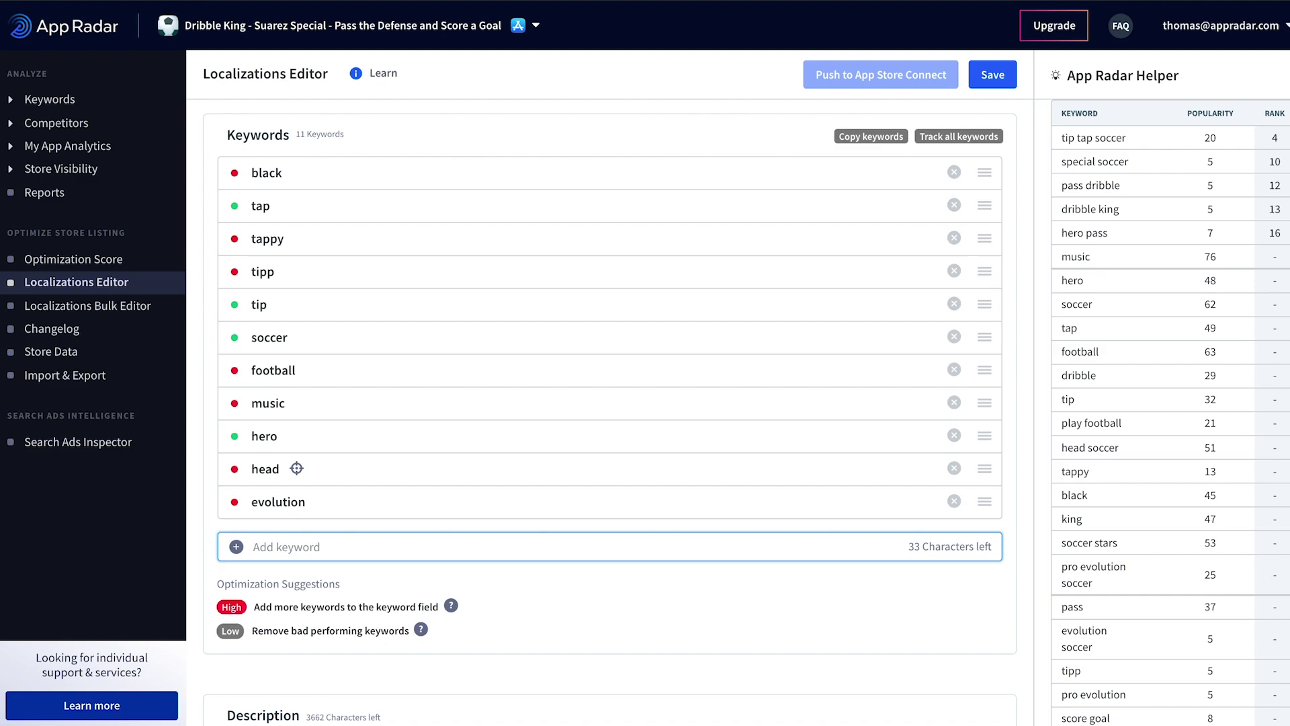
Step: Add the keywords pro and kick to the keyword list
{"action": "scroll", "coordinate": [365, 332], "scroll_direction": "up", "scroll_amount": 5}
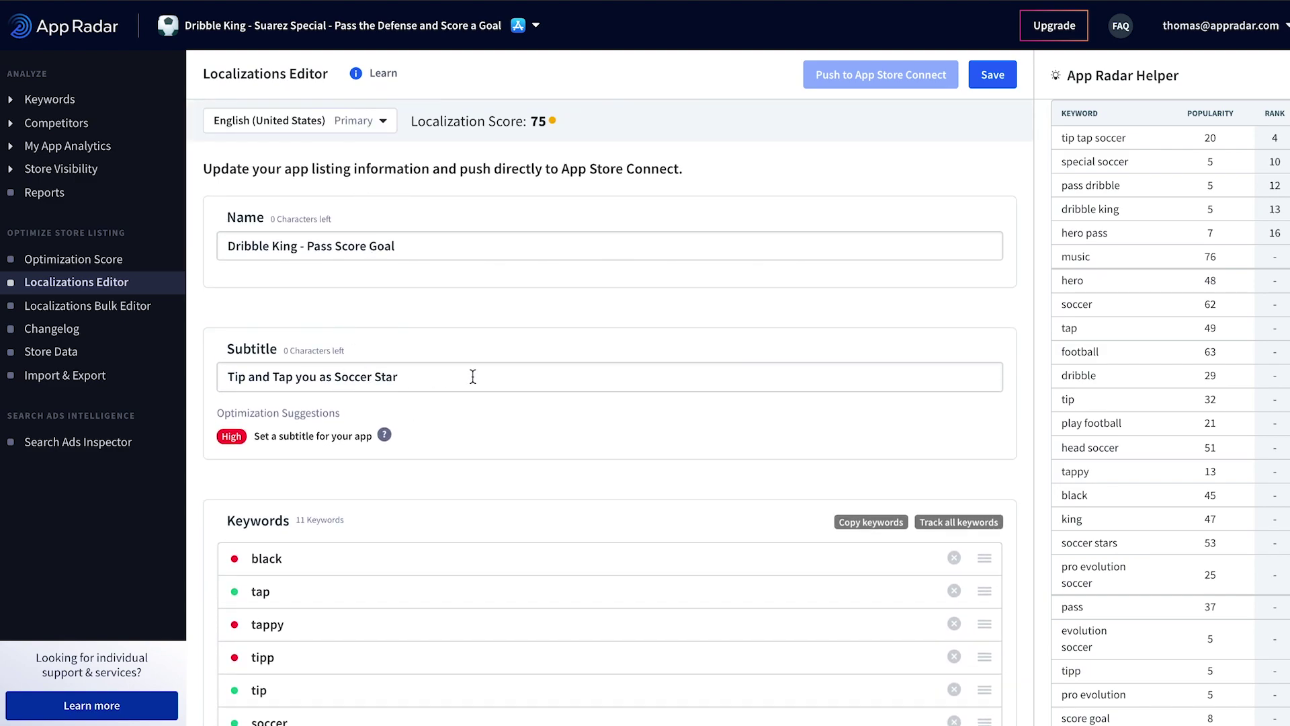
{"action": "scroll", "coordinate": [472, 375], "scroll_direction": "down", "scroll_amount": 7}
{"action": "scroll", "coordinate": [1092, 453], "scroll_direction": "down", "scroll_amount": 3}
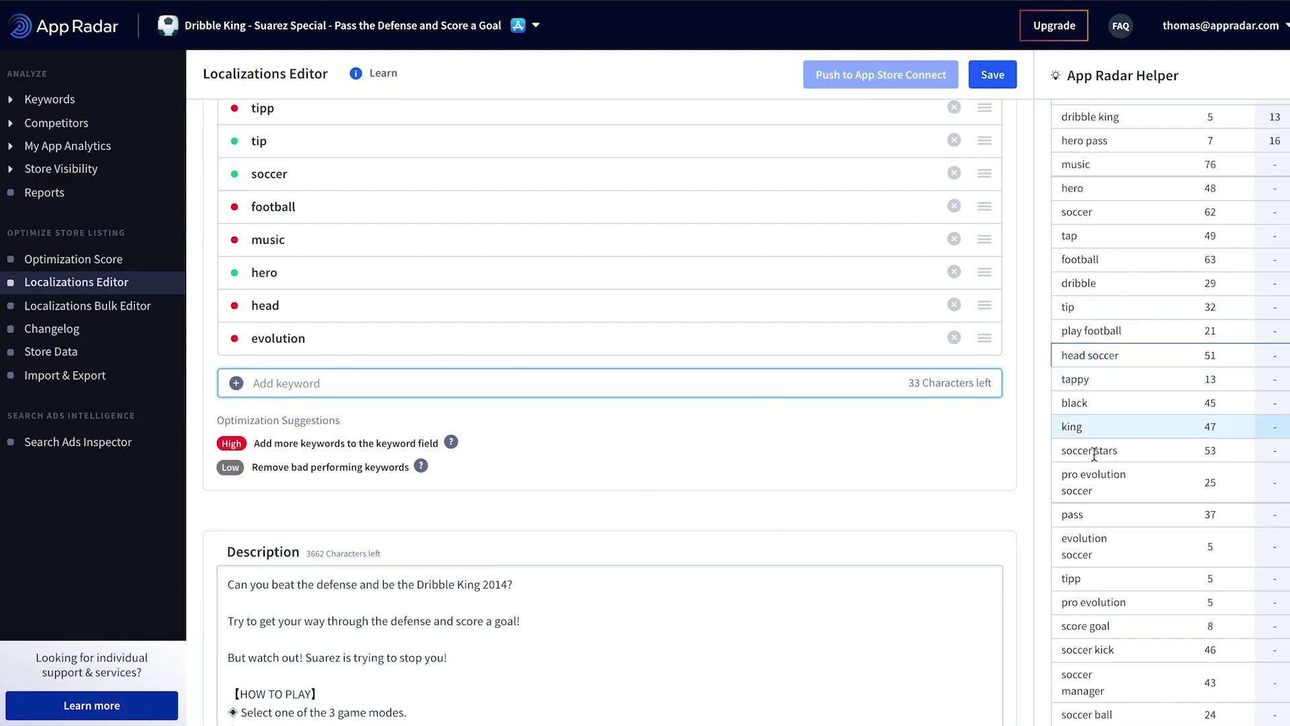
{"action": "type", "text": "pro"}
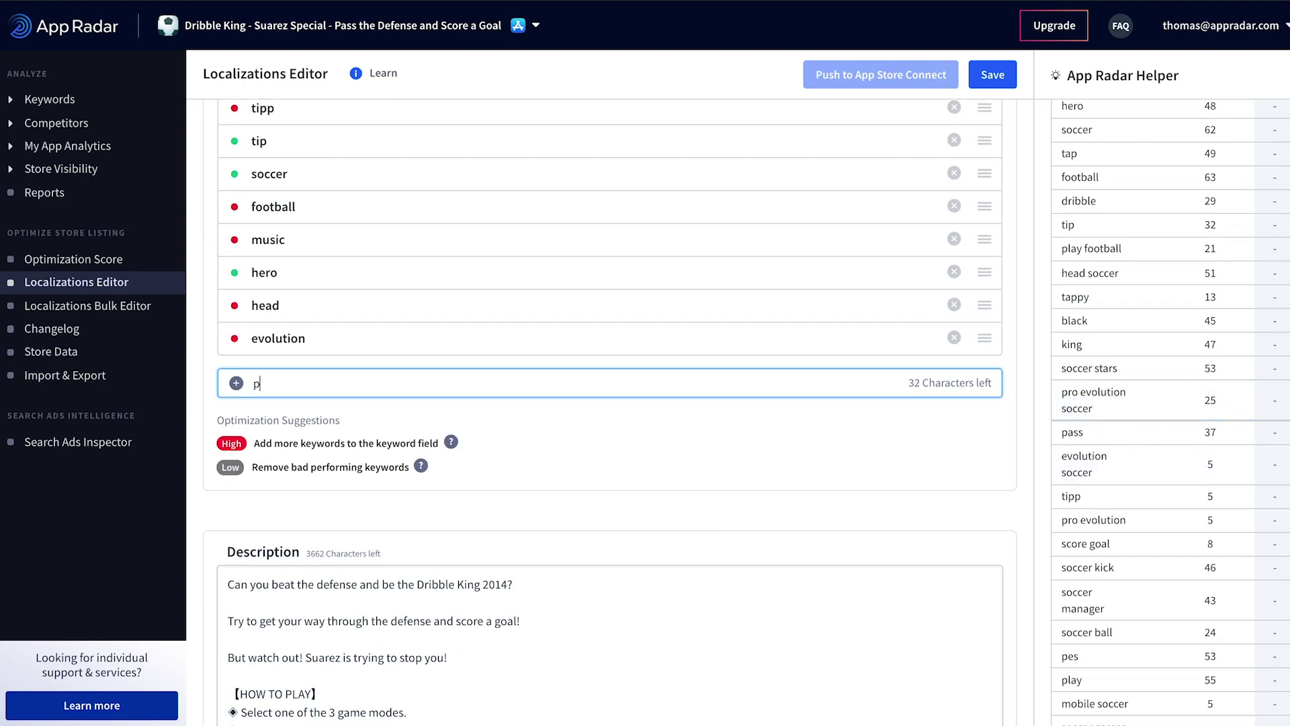
{"action": "key", "text": "Return"}
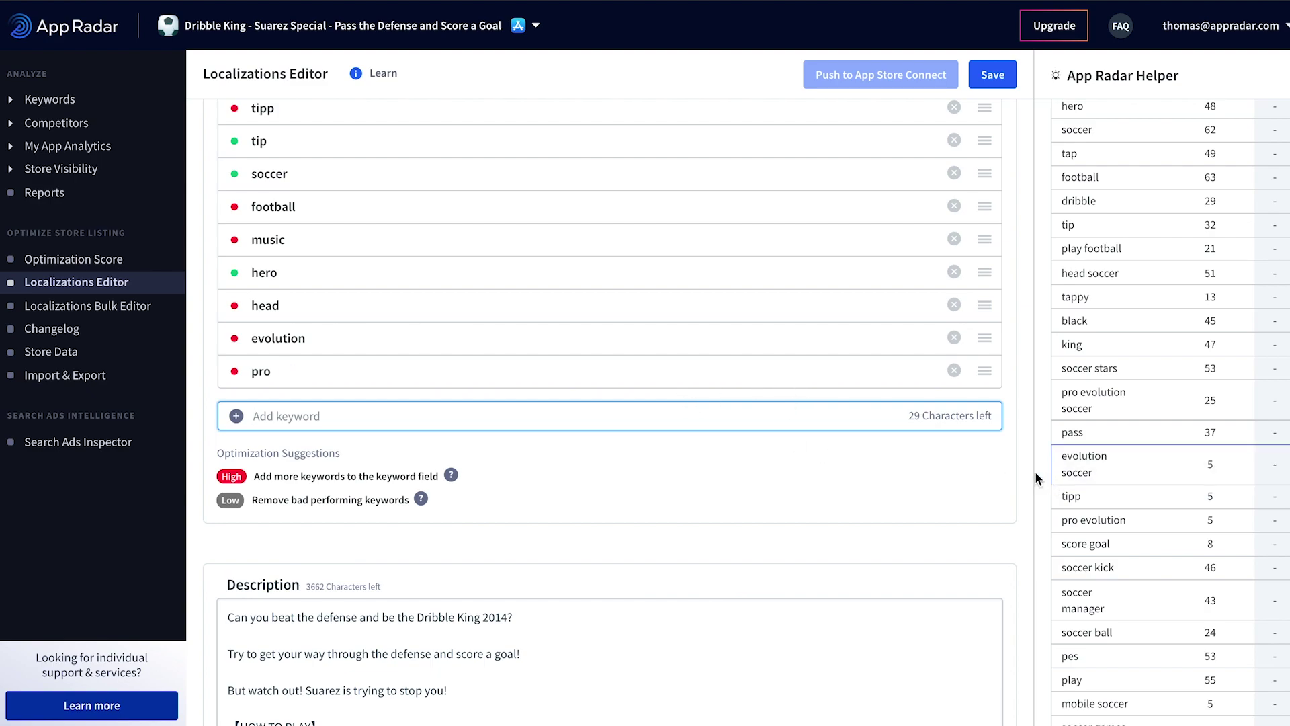
{"action": "scroll", "coordinate": [562, 341], "scroll_direction": "up", "scroll_amount": 2}
{"action": "scroll", "coordinate": [561, 340], "scroll_direction": "up", "scroll_amount": 7}
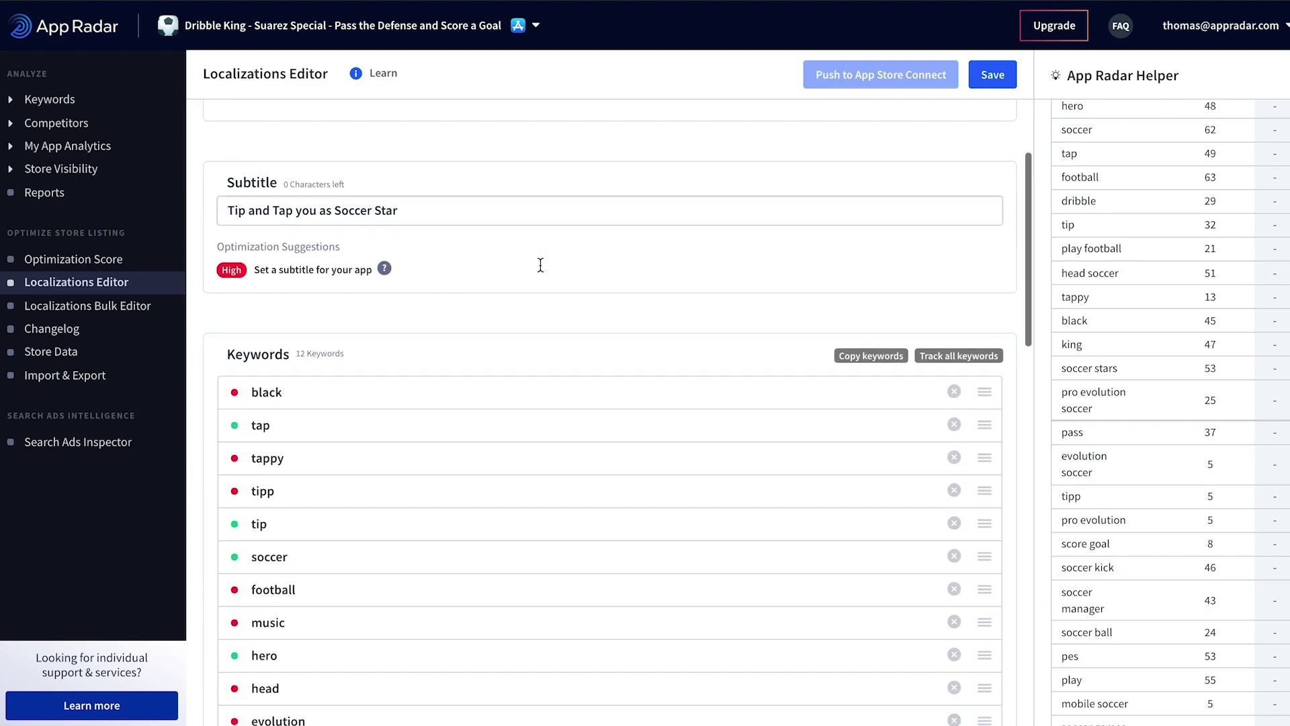
{"action": "scroll", "coordinate": [538, 262], "scroll_direction": "down", "scroll_amount": 9}
{"action": "scroll", "coordinate": [1126, 510], "scroll_direction": "down", "scroll_amount": 1}
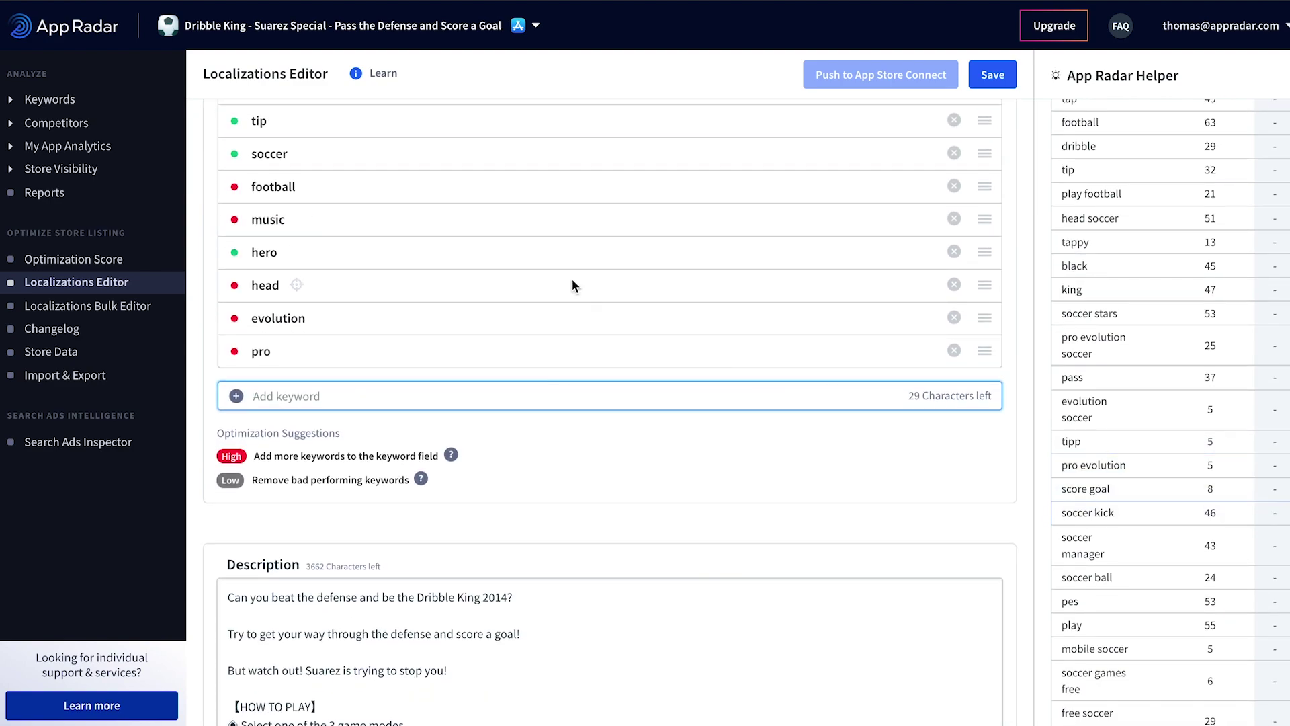
{"action": "scroll", "coordinate": [571, 280], "scroll_direction": "up", "scroll_amount": 8}
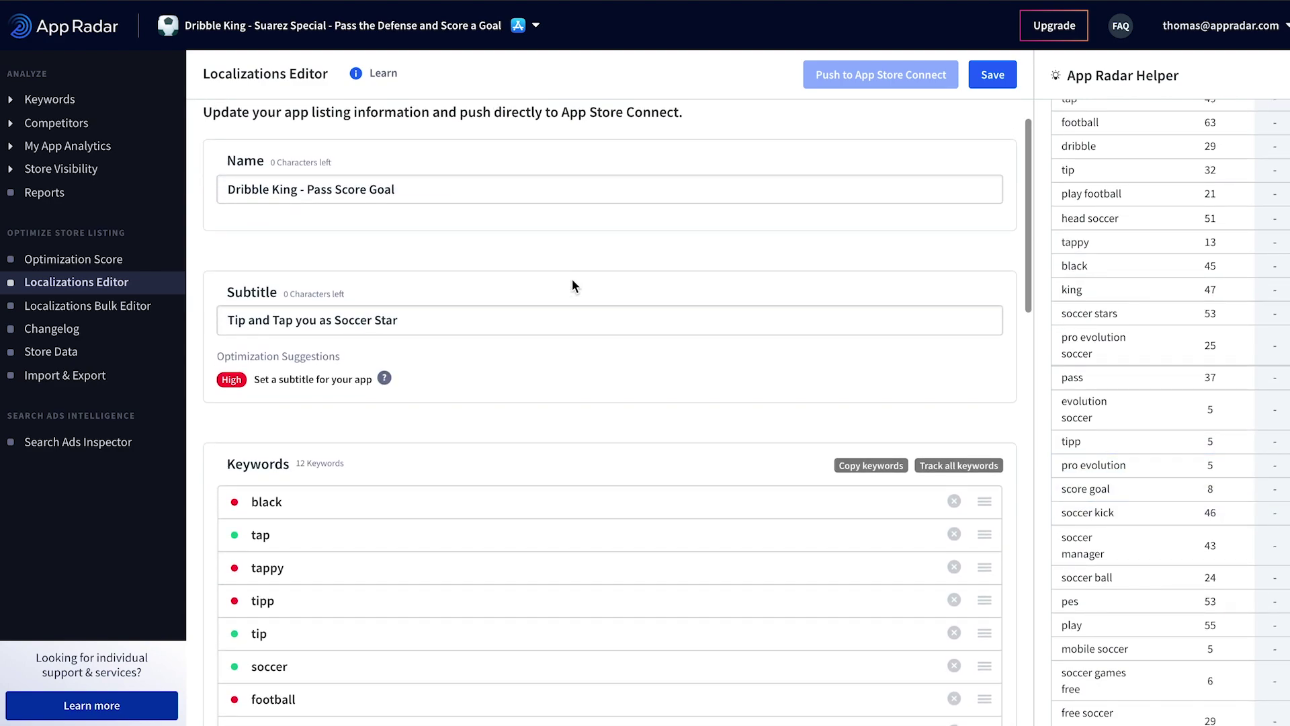
{"action": "scroll", "coordinate": [571, 279], "scroll_direction": "down", "scroll_amount": 5}
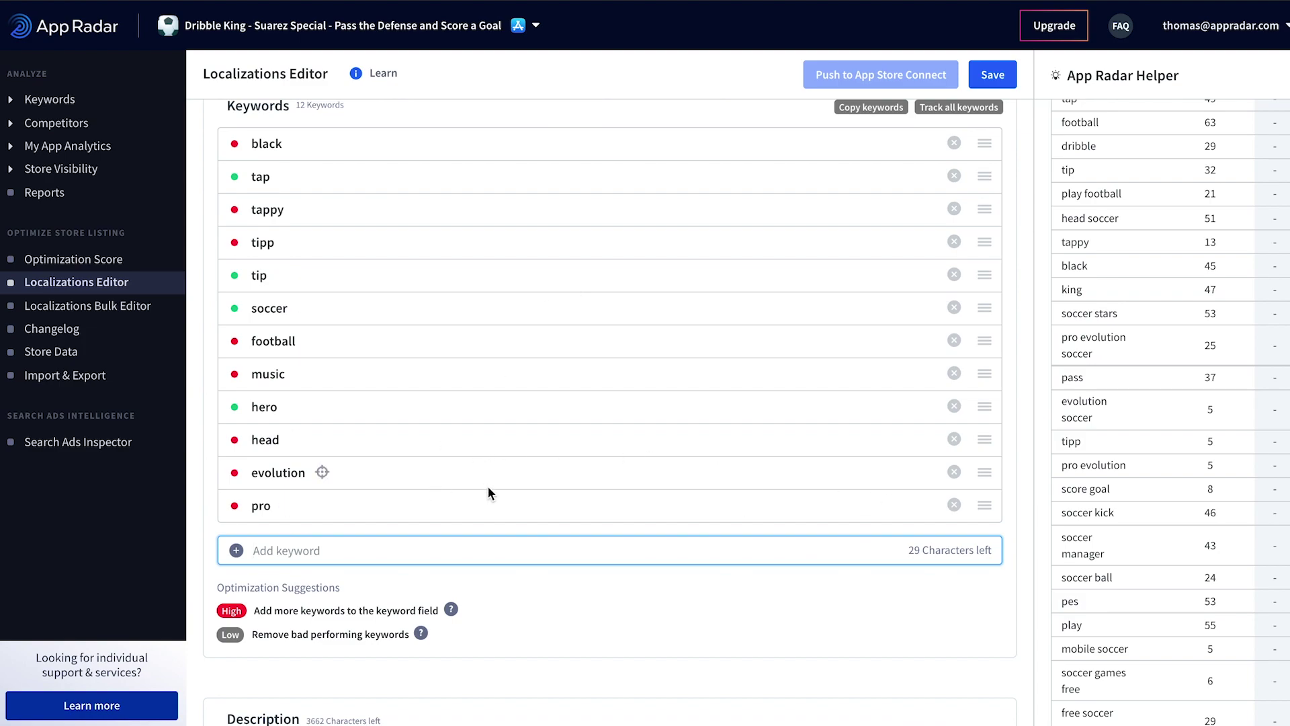
{"action": "left_click", "coordinate": [651, 546]}
{"action": "type", "text": "kick"}
{"action": "key", "text": "Return"}
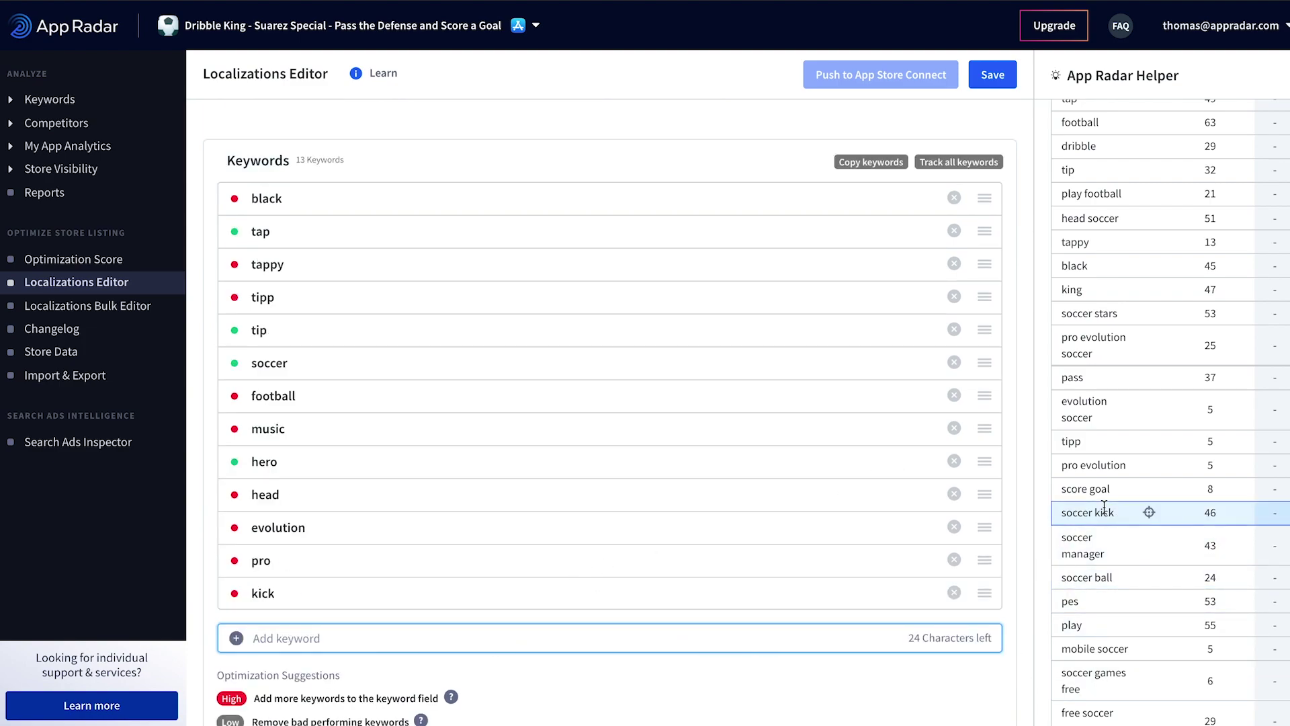
Step: Add happy, star and stars, reaching 16 keywords, and save the changes
{"action": "scroll", "coordinate": [605, 487], "scroll_direction": "down", "scroll_amount": 2}
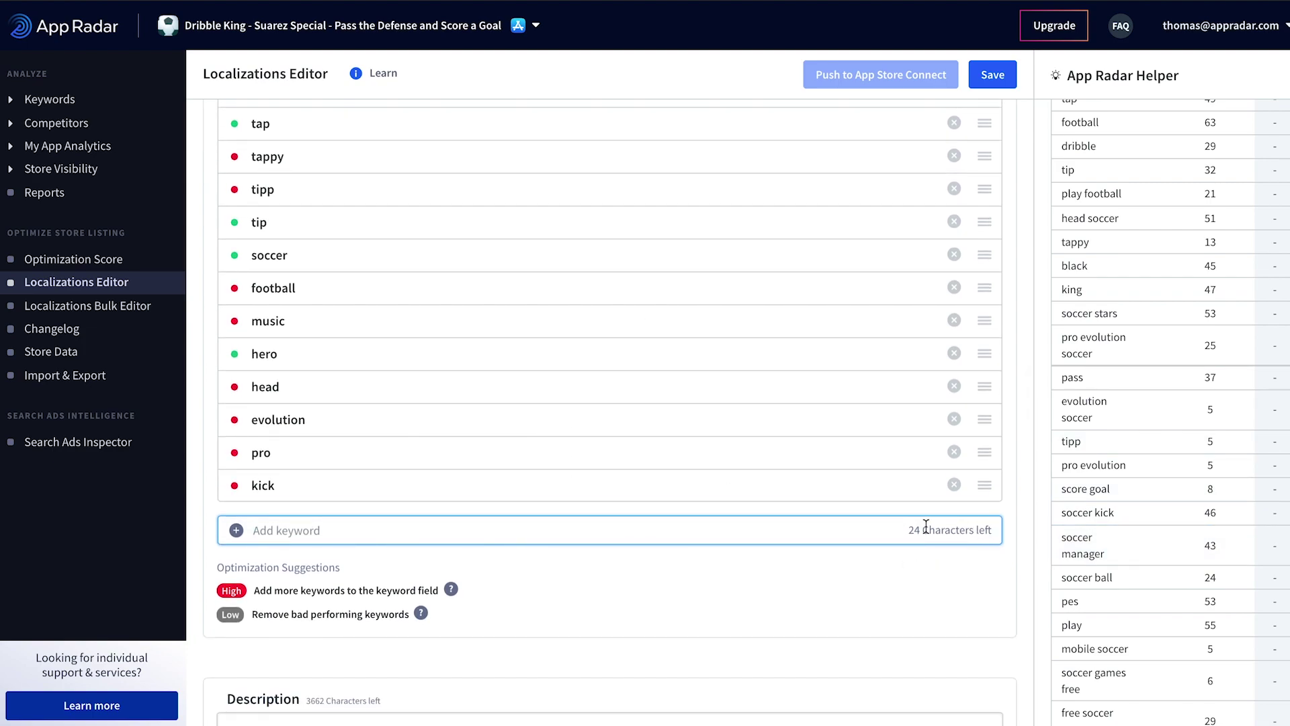
{"action": "scroll", "coordinate": [924, 526], "scroll_direction": "up", "scroll_amount": 1}
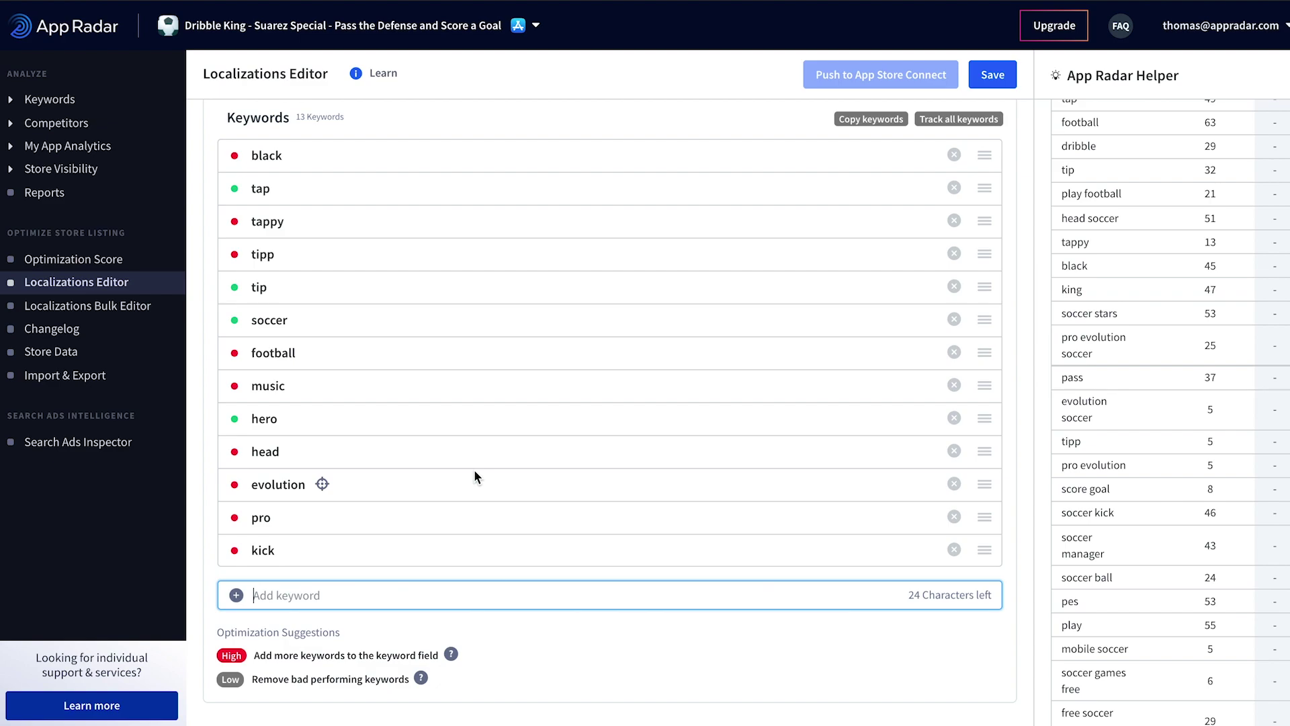
{"action": "scroll", "coordinate": [631, 407], "scroll_direction": "up", "scroll_amount": 1}
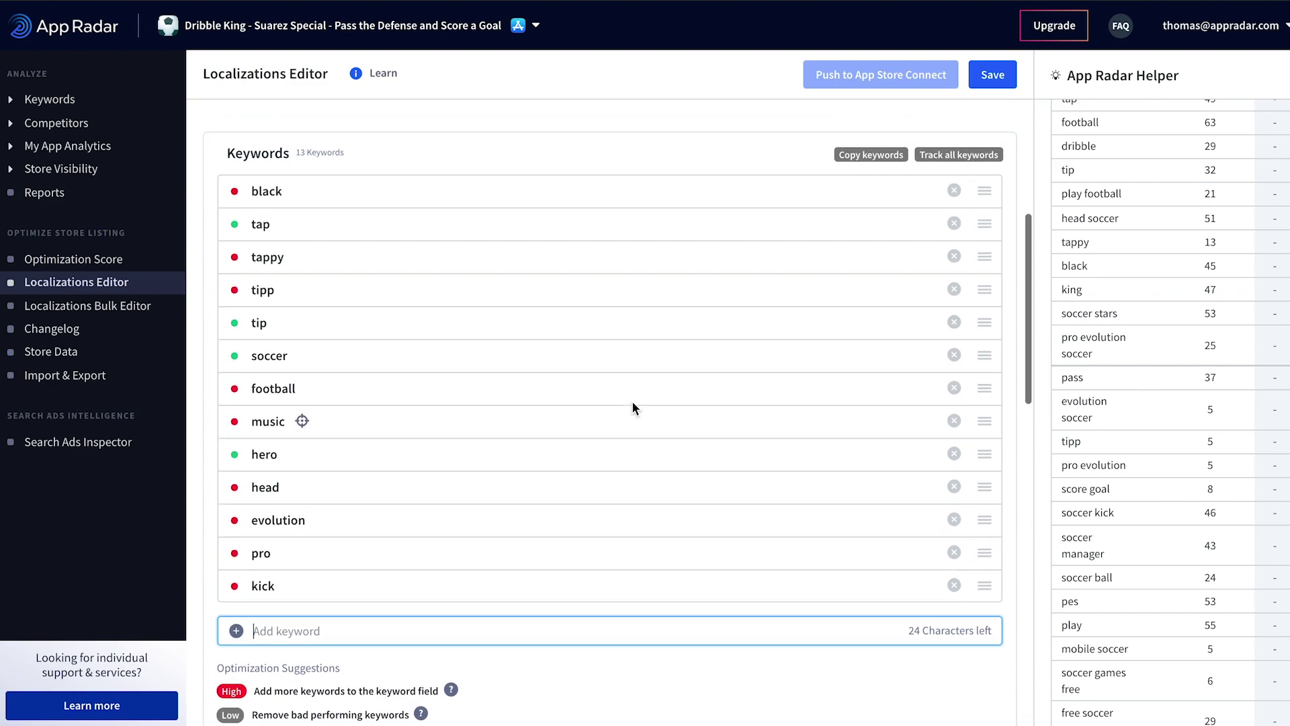
{"action": "scroll", "coordinate": [633, 402], "scroll_direction": "up", "scroll_amount": 2}
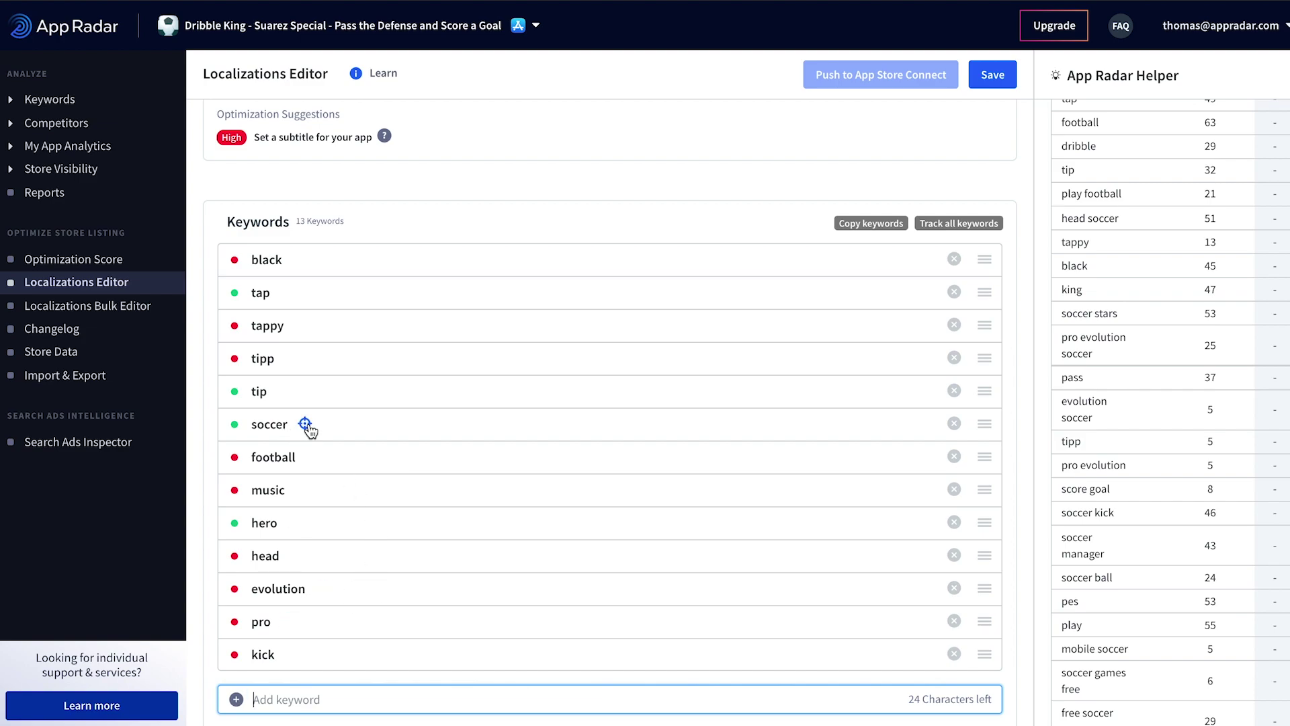
{"action": "scroll", "coordinate": [501, 421], "scroll_direction": "down", "scroll_amount": 1}
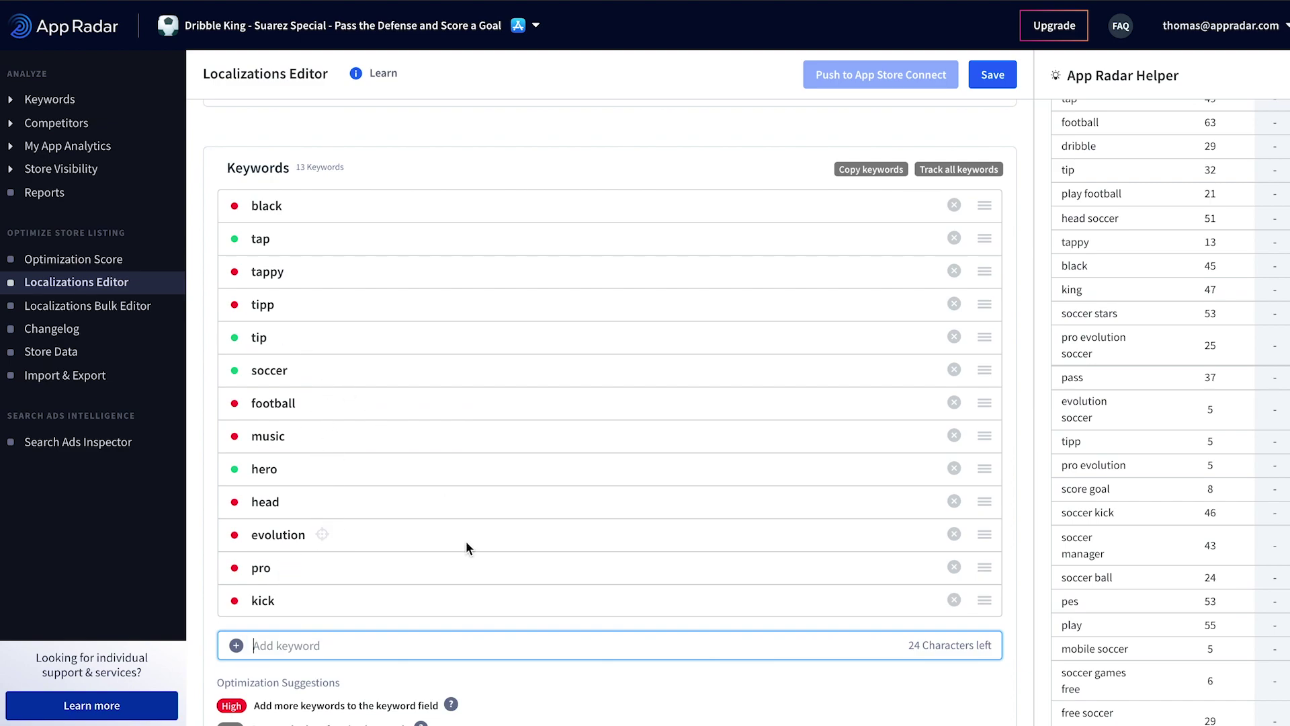
{"action": "scroll", "coordinate": [550, 539], "scroll_direction": "down", "scroll_amount": 2}
{"action": "scroll", "coordinate": [551, 539], "scroll_direction": "up", "scroll_amount": 1}
{"action": "type", "text": "h"}
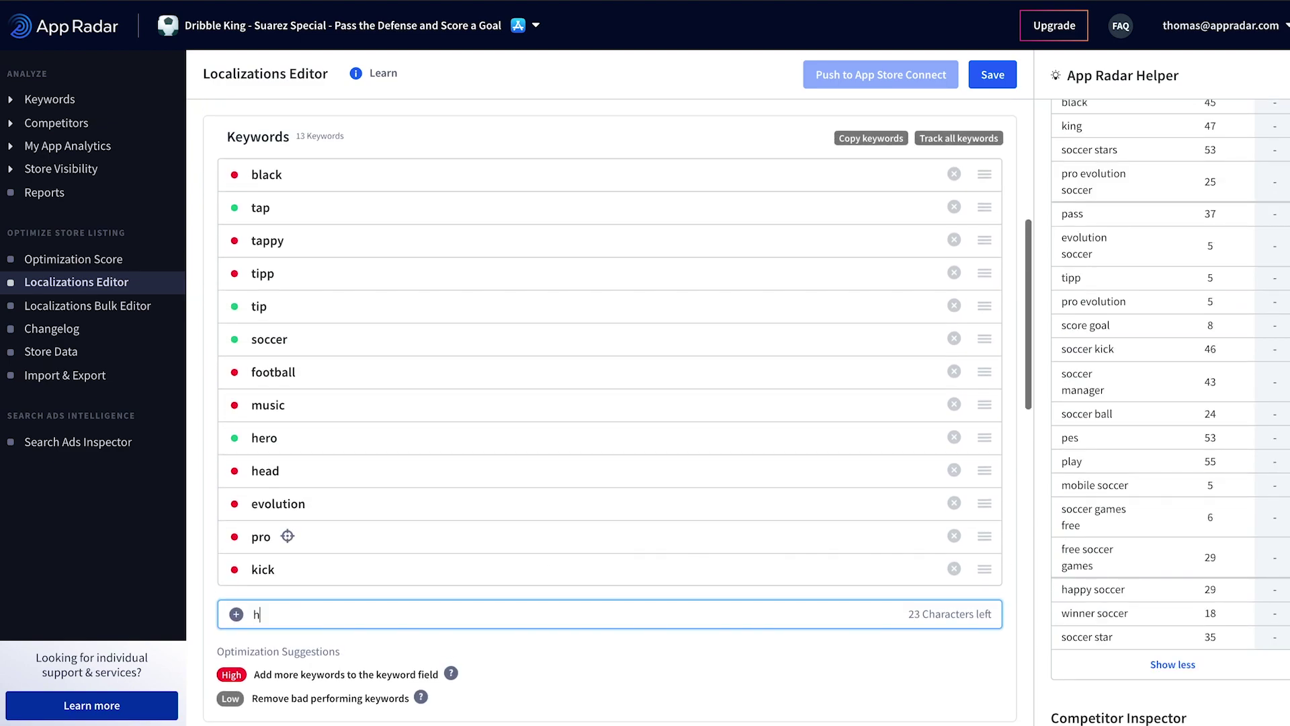
{"action": "type", "text": "appz"}
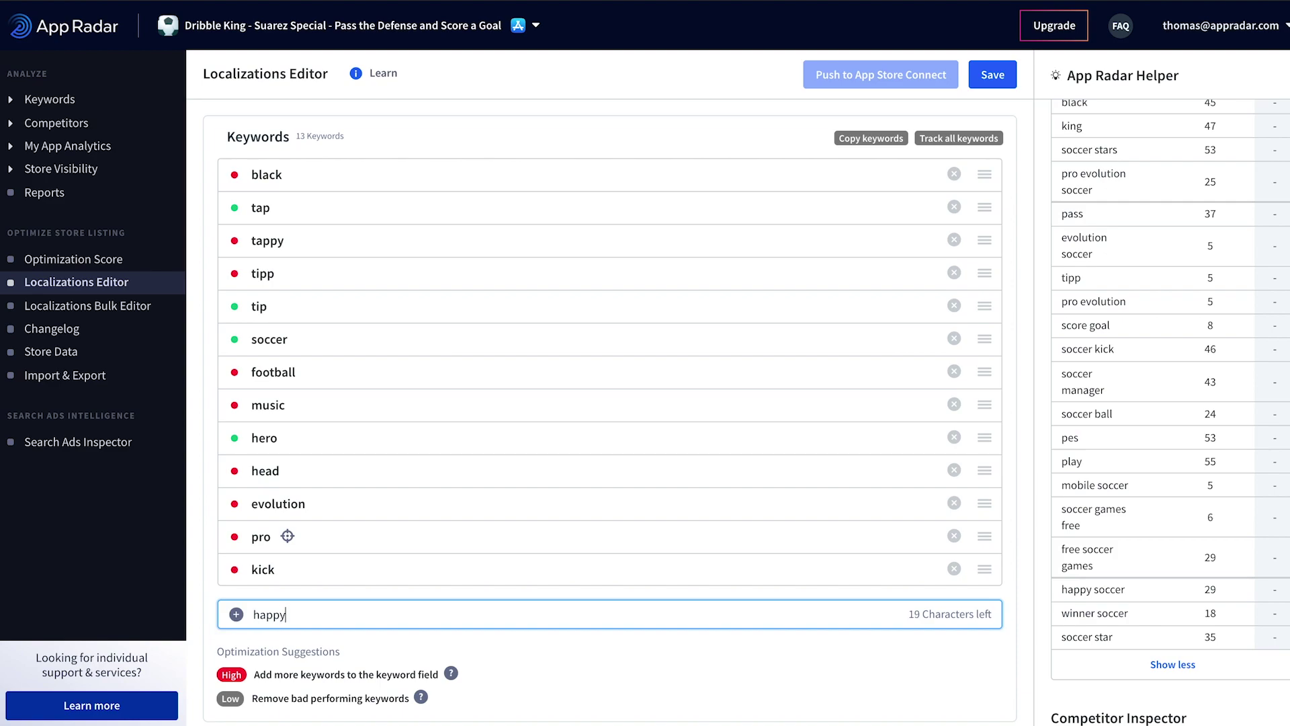
{"action": "key", "text": "Return"}
{"action": "type", "text": "star"}
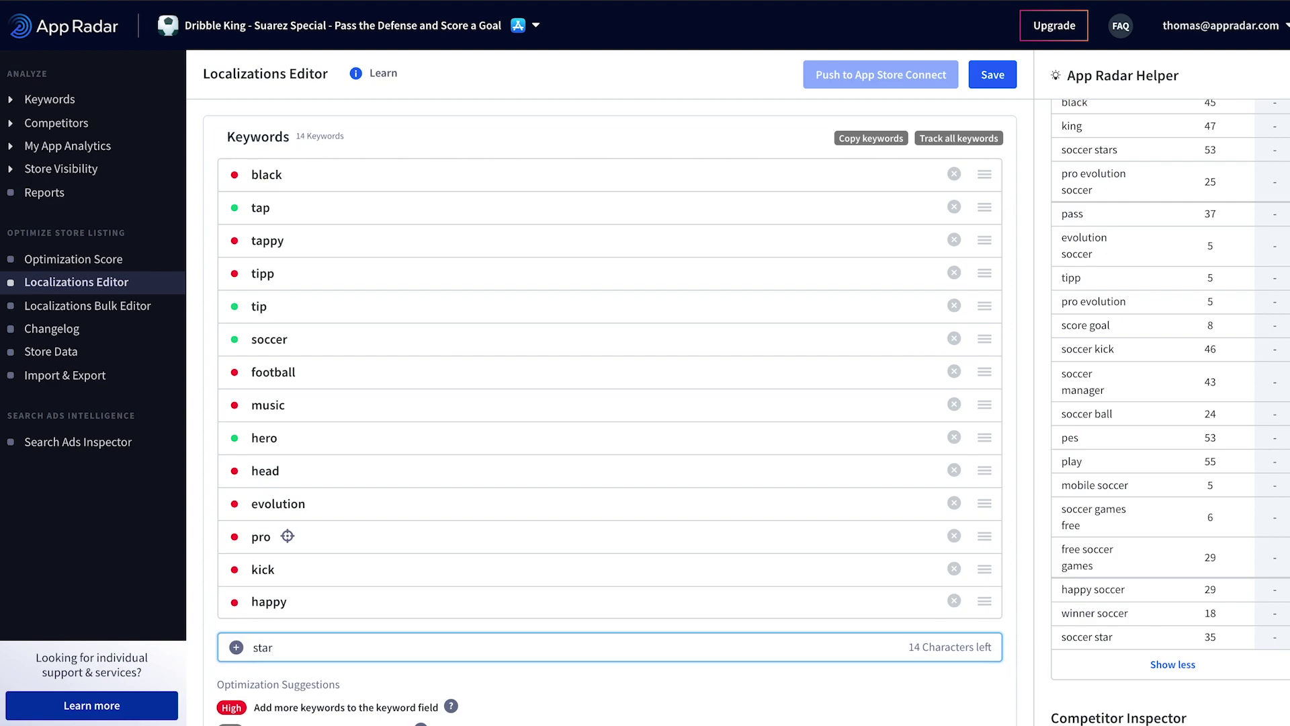
{"action": "key", "text": "Return"}
{"action": "type", "text": "star"}
{"action": "key", "text": "BackSpace"}
{"action": "key", "text": "BackSpace"}
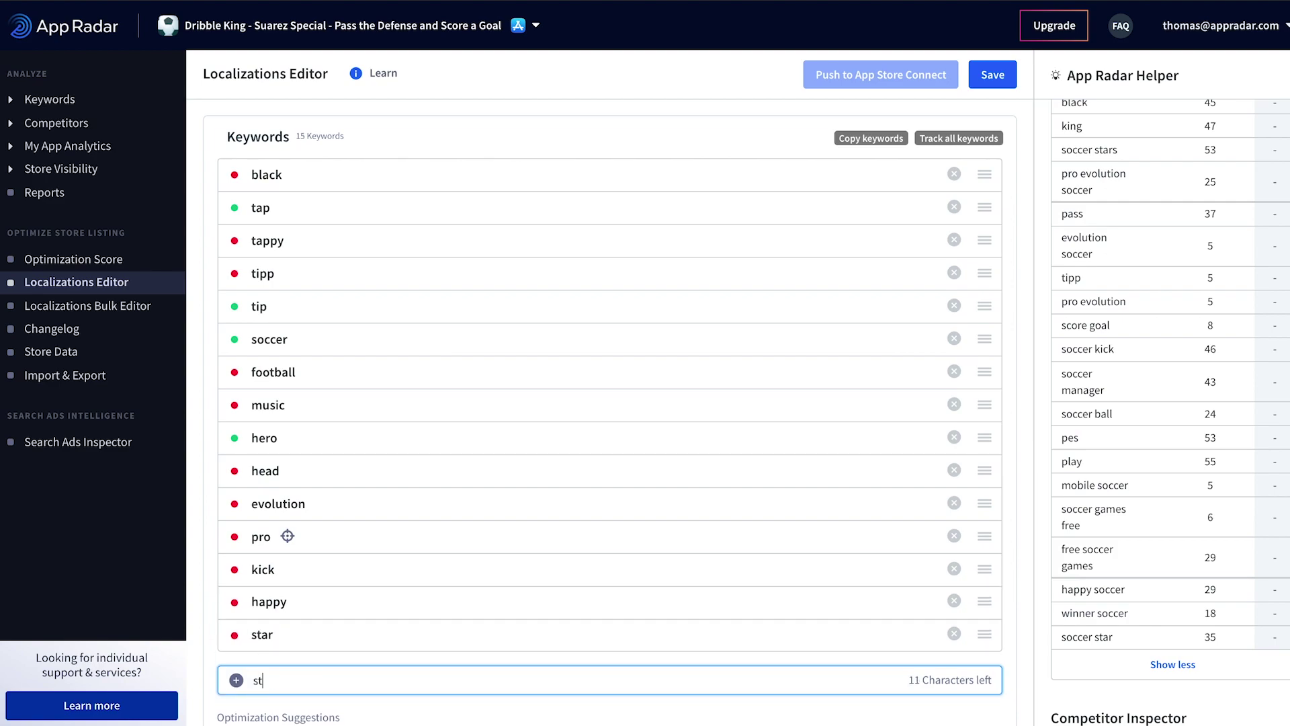
{"action": "type", "text": "ars"}
{"action": "key", "text": "Return"}
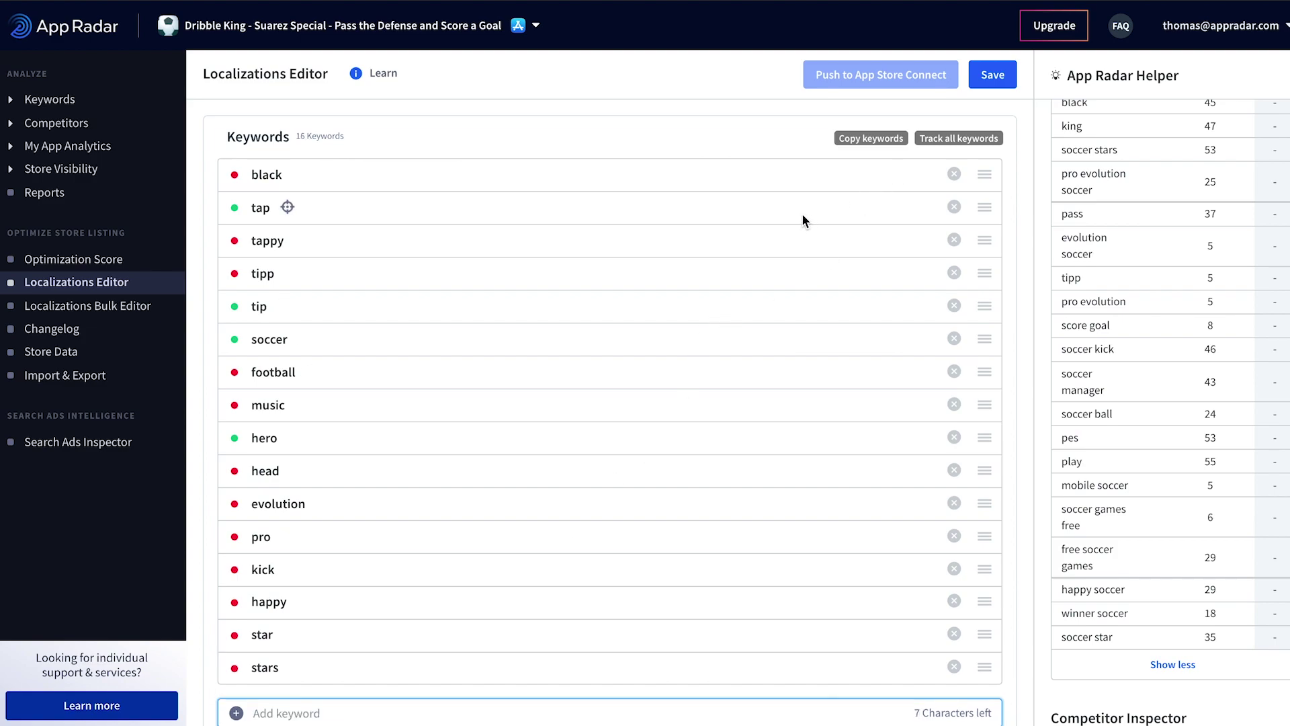
{"action": "scroll", "coordinate": [840, 252], "scroll_direction": "down", "scroll_amount": 3}
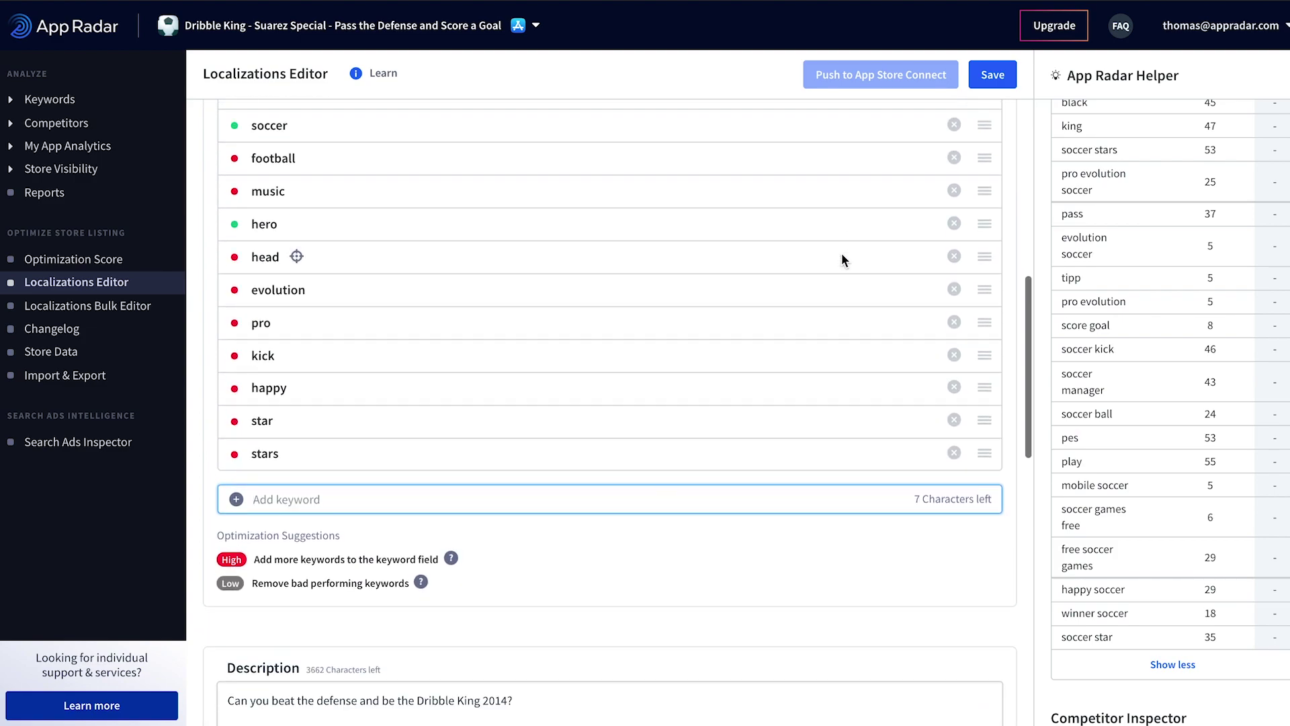
{"action": "left_click", "coordinate": [991, 78]}
{"action": "scroll", "coordinate": [823, 446], "scroll_direction": "up", "scroll_amount": 7}
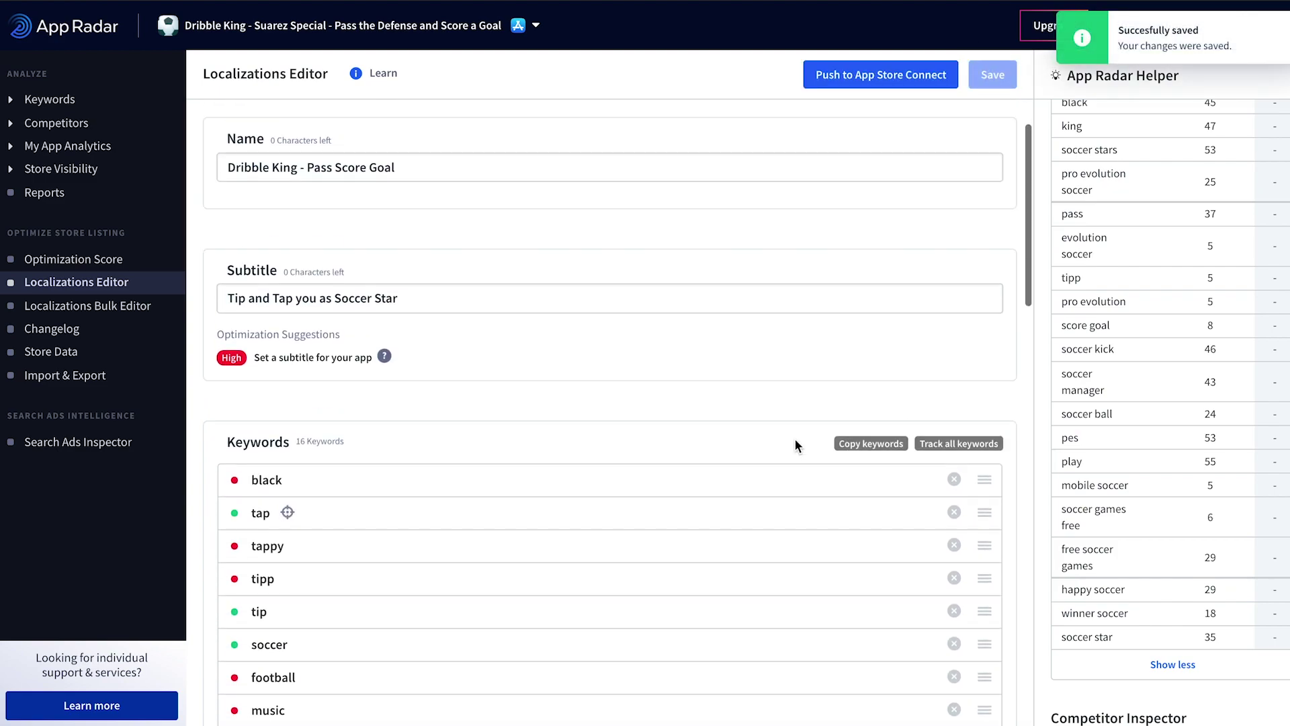
{"action": "scroll", "coordinate": [794, 438], "scroll_direction": "up", "scroll_amount": 1}
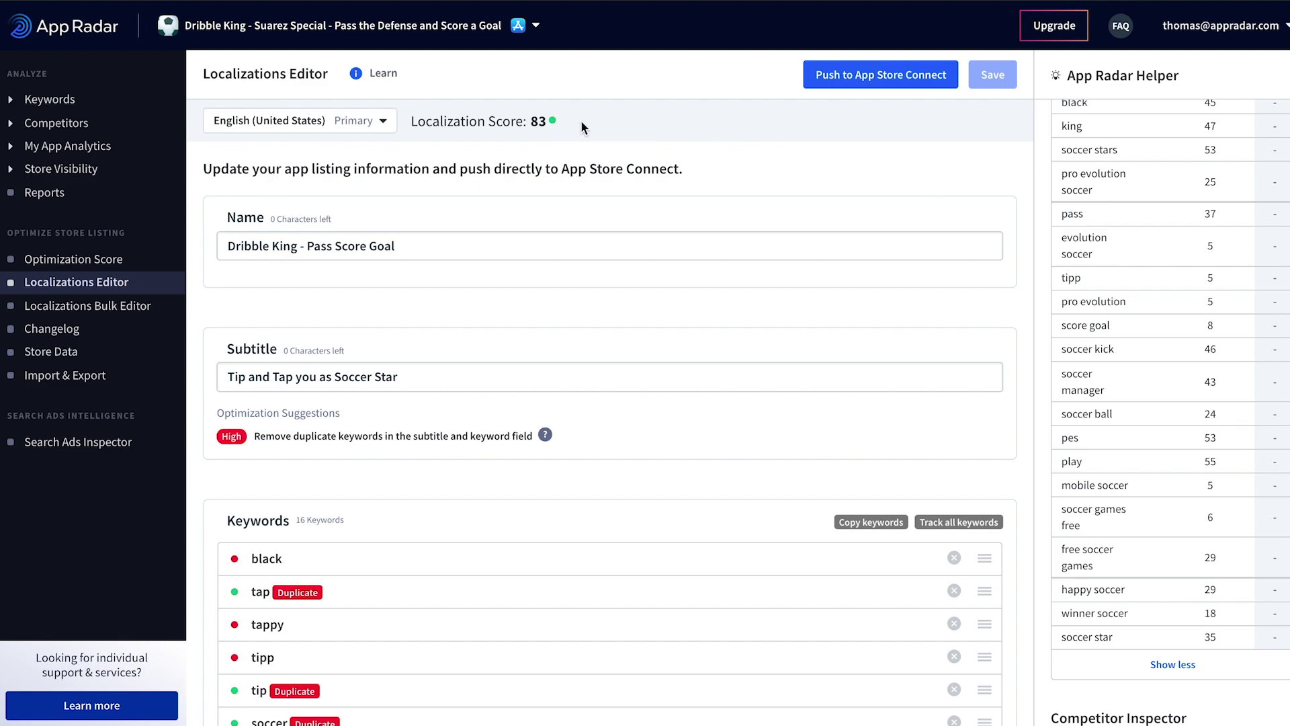
{"action": "scroll", "coordinate": [760, 308], "scroll_direction": "down", "scroll_amount": 2}
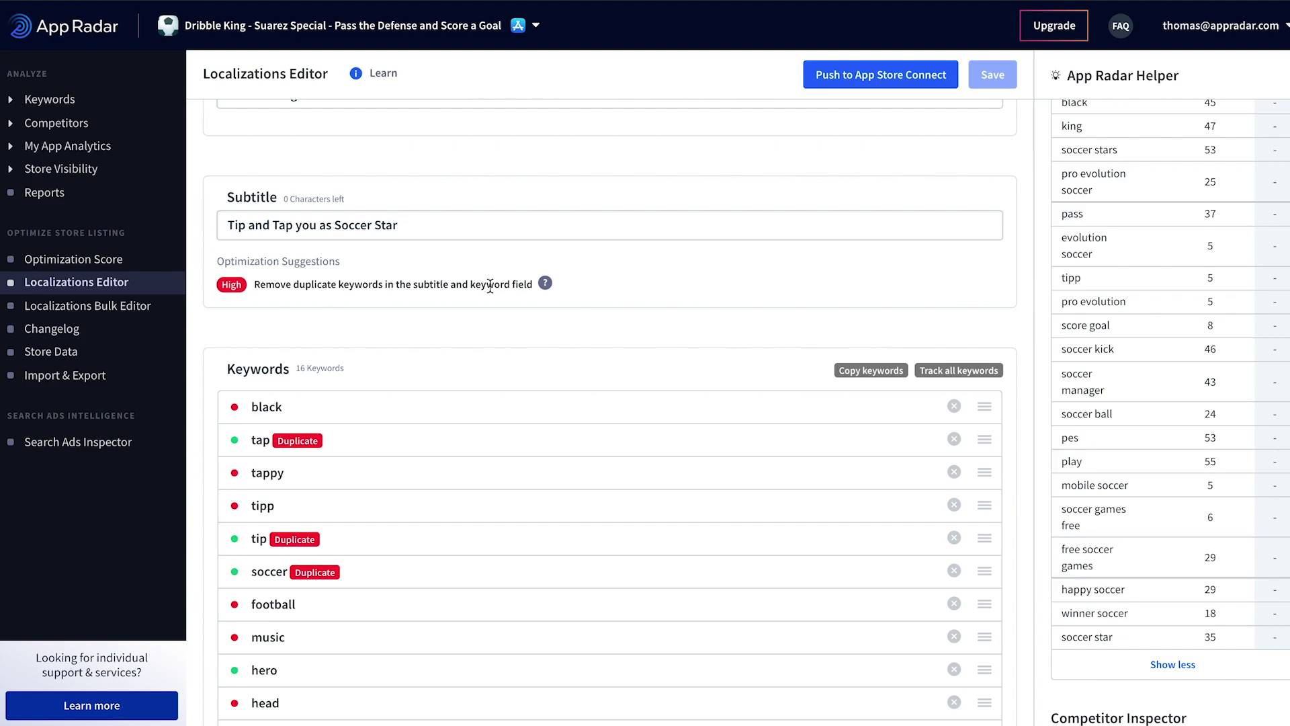
{"action": "scroll", "coordinate": [627, 289], "scroll_direction": "down", "scroll_amount": 1}
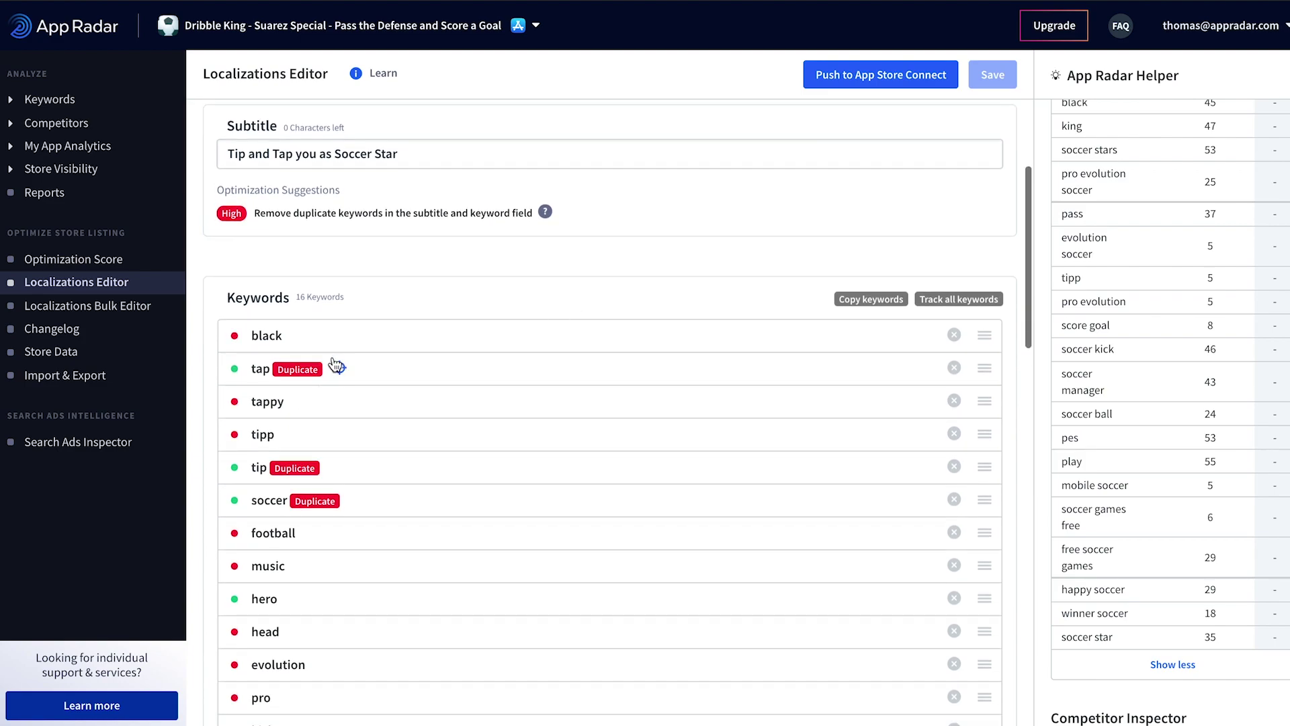
{"action": "mouse_move", "coordinate": [336, 474]}
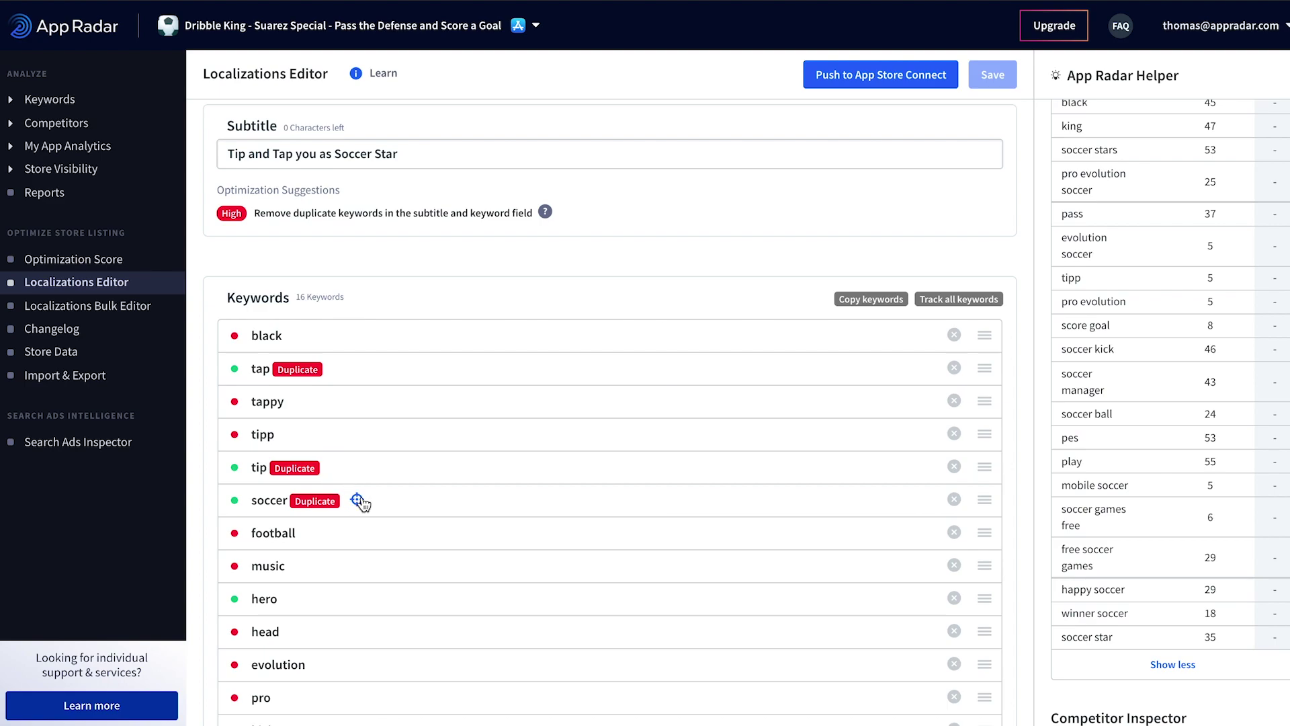
{"action": "mouse_move", "coordinate": [371, 505]}
{"action": "mouse_move", "coordinate": [350, 380]}
{"action": "scroll", "coordinate": [386, 520], "scroll_direction": "up", "scroll_amount": 3}
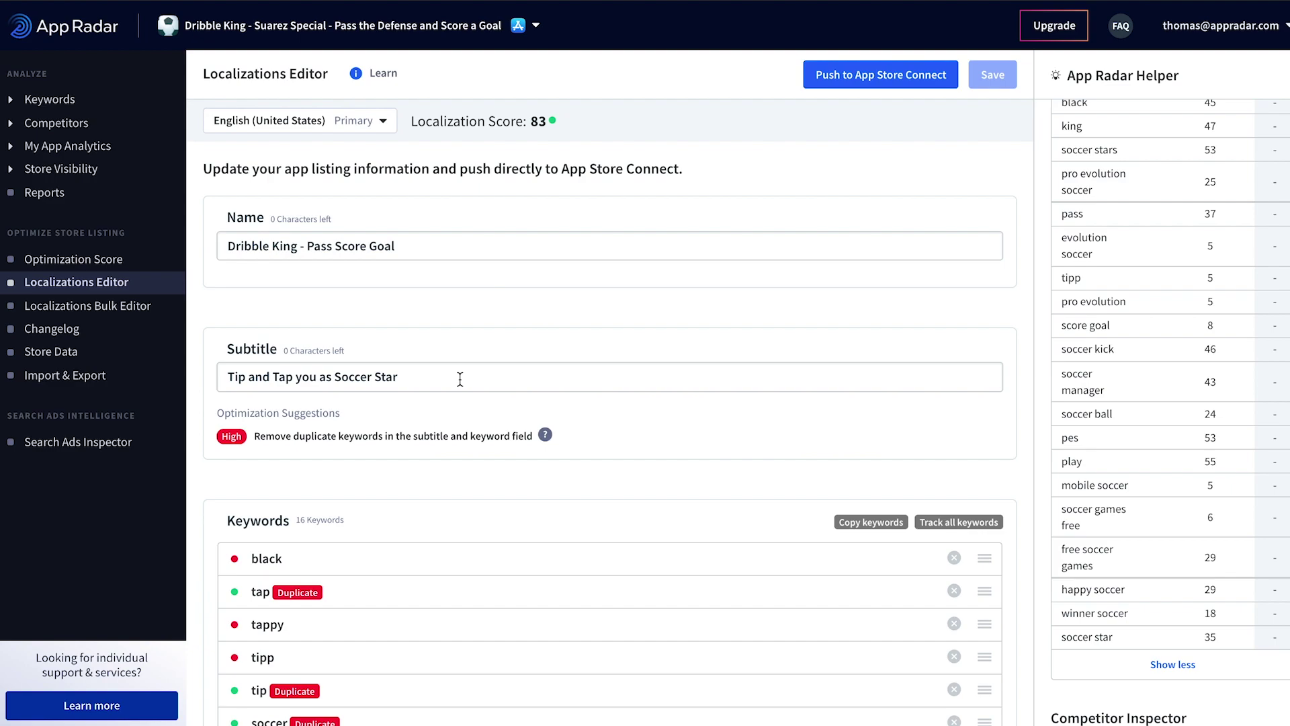
{"action": "scroll", "coordinate": [468, 391], "scroll_direction": "down", "scroll_amount": 2}
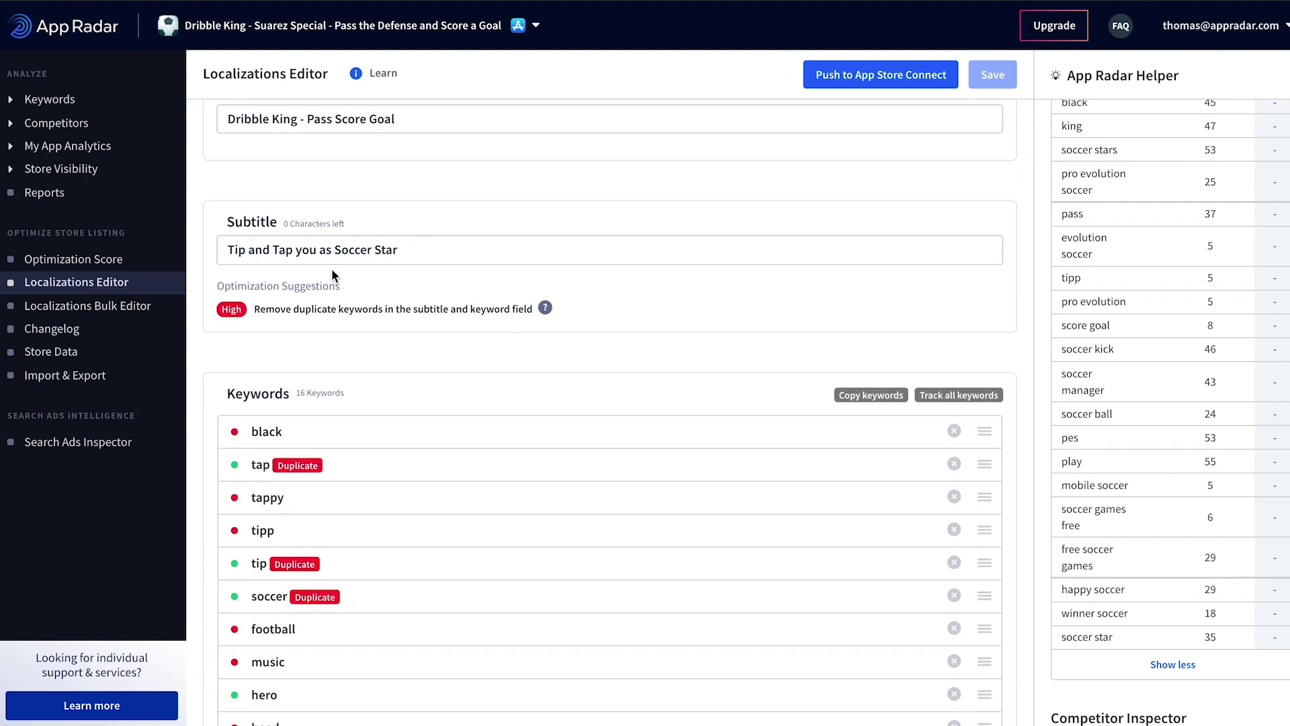
{"action": "scroll", "coordinate": [615, 371], "scroll_direction": "down", "scroll_amount": 1}
{"action": "mouse_move", "coordinate": [393, 418]}
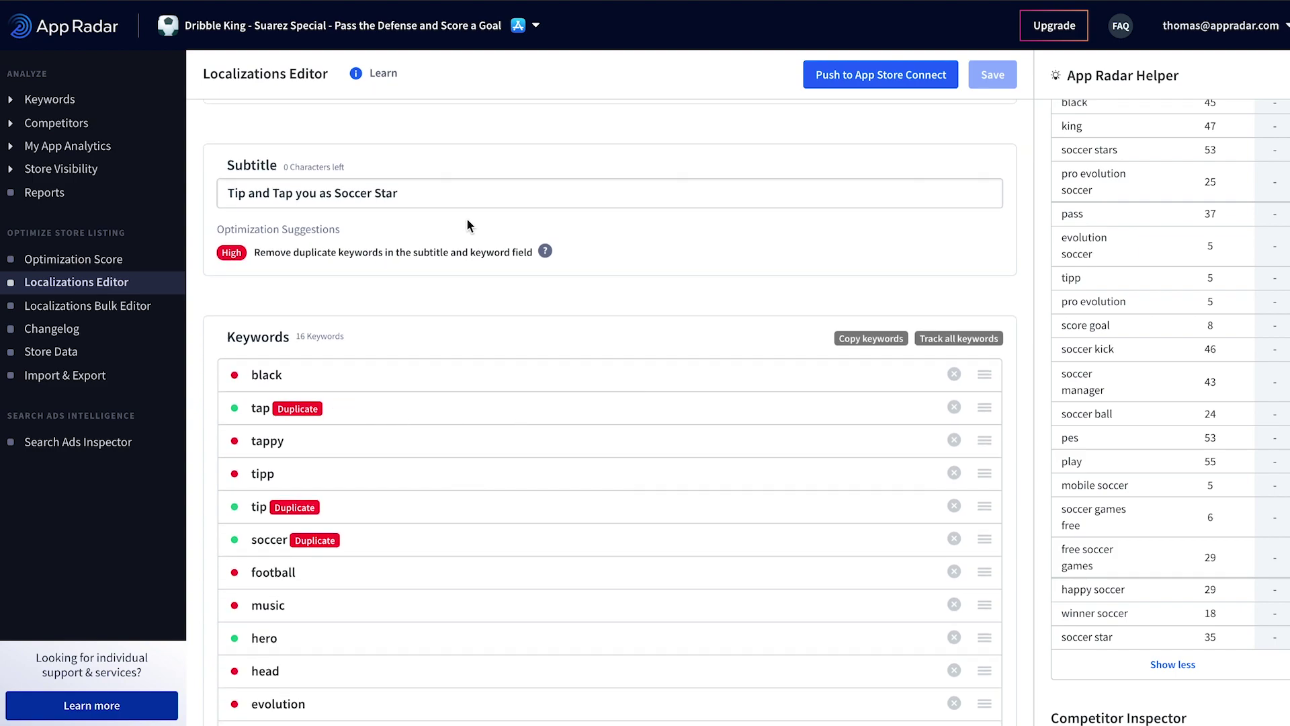
{"action": "scroll", "coordinate": [594, 278], "scroll_direction": "down", "scroll_amount": 1}
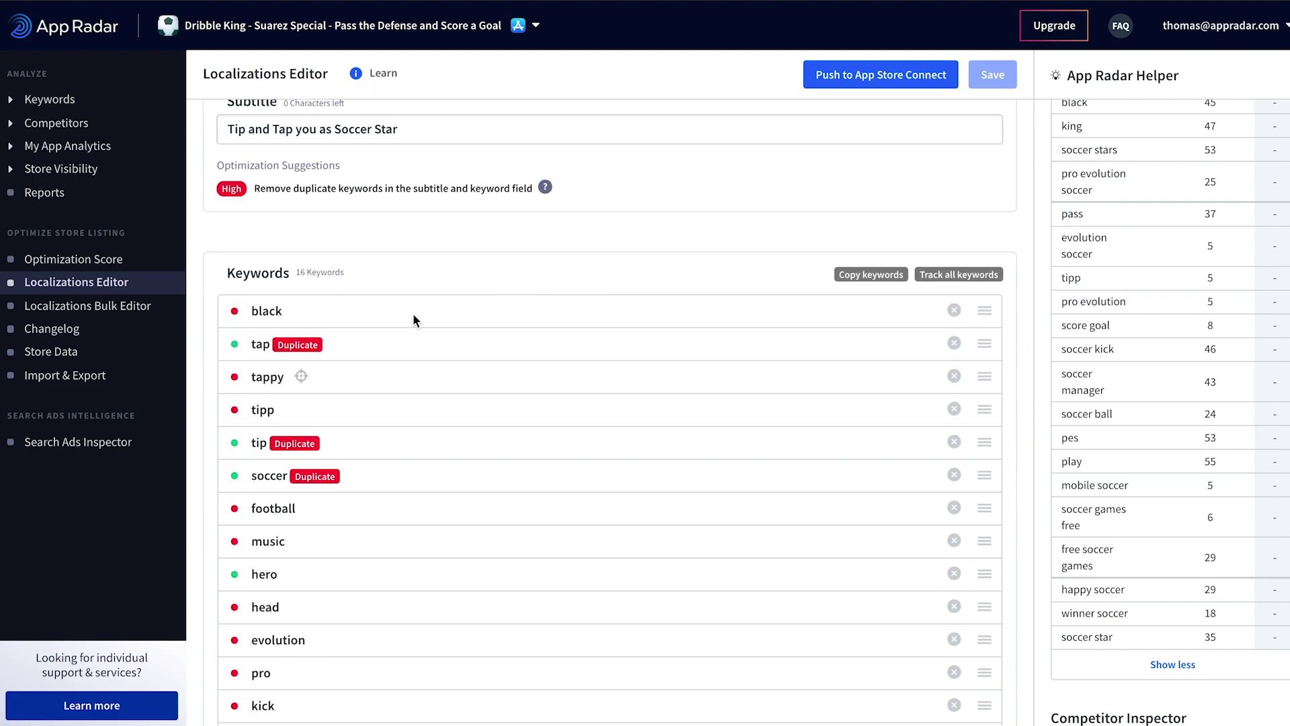
{"action": "left_click", "coordinate": [954, 343]}
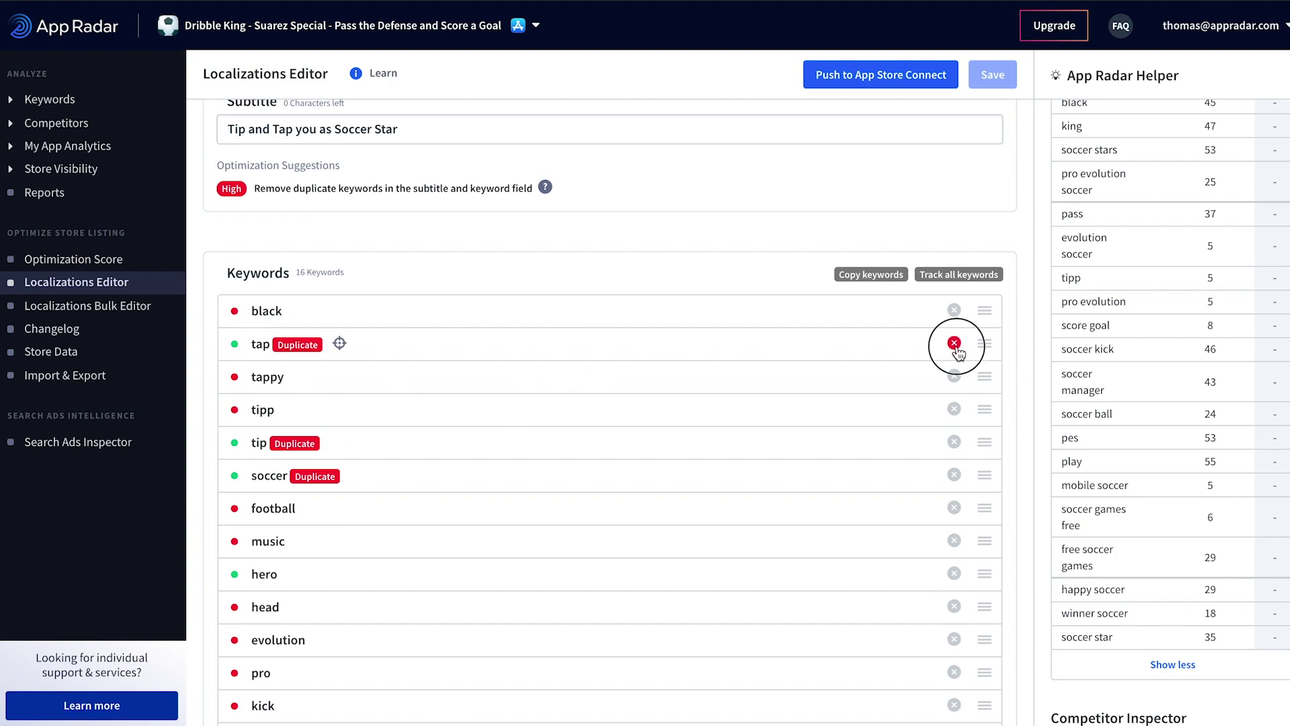
Step: Remove the duplicate keywords tip, soccer and star
{"action": "left_click", "coordinate": [954, 409]}
{"action": "left_click", "coordinate": [954, 409]}
{"action": "scroll", "coordinate": [874, 404], "scroll_direction": "down", "scroll_amount": 2}
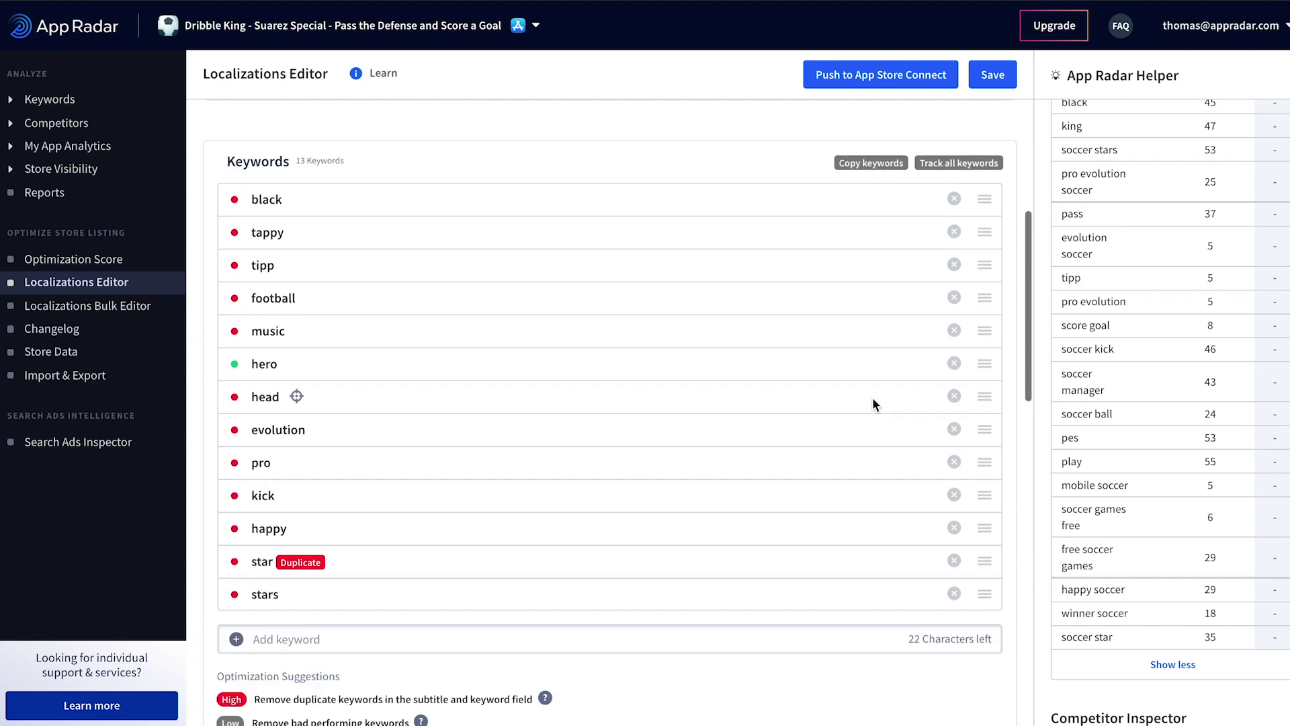
{"action": "left_click", "coordinate": [955, 560]}
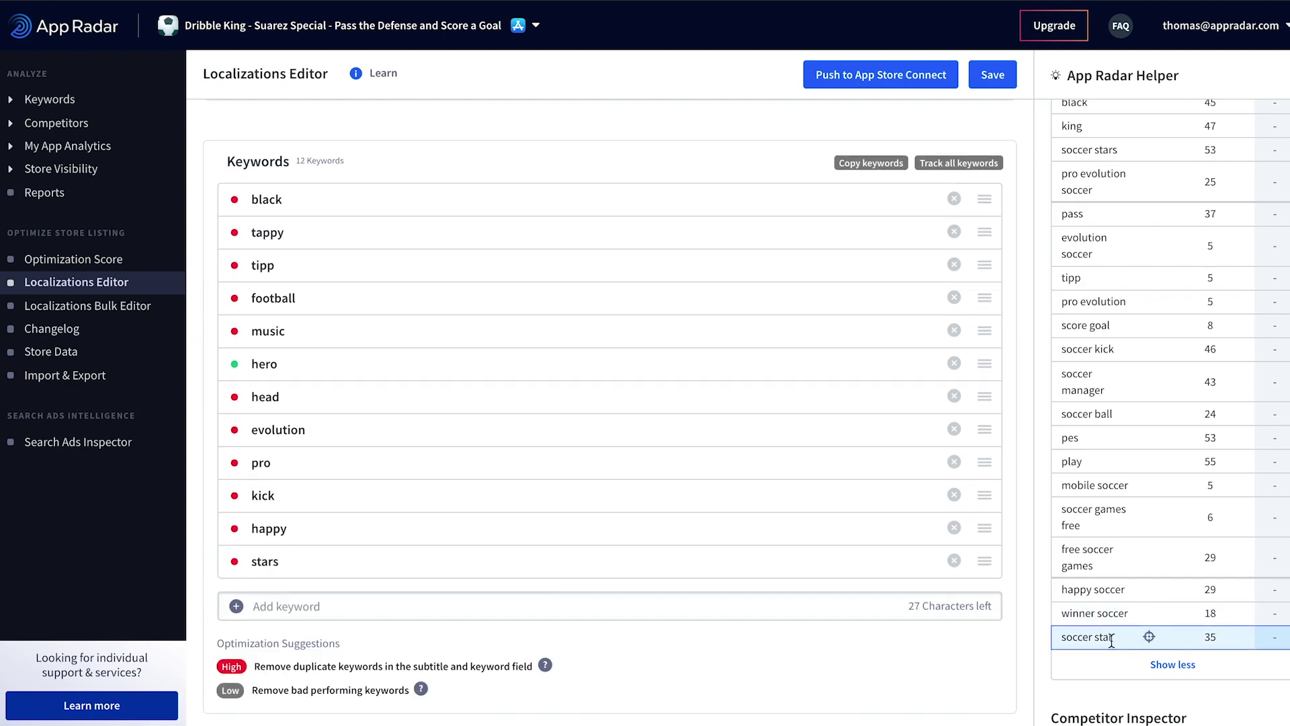
Step: Add the keywords mobile and manager to the list
{"action": "left_click", "coordinate": [708, 603]}
{"action": "type", "text": "m"}
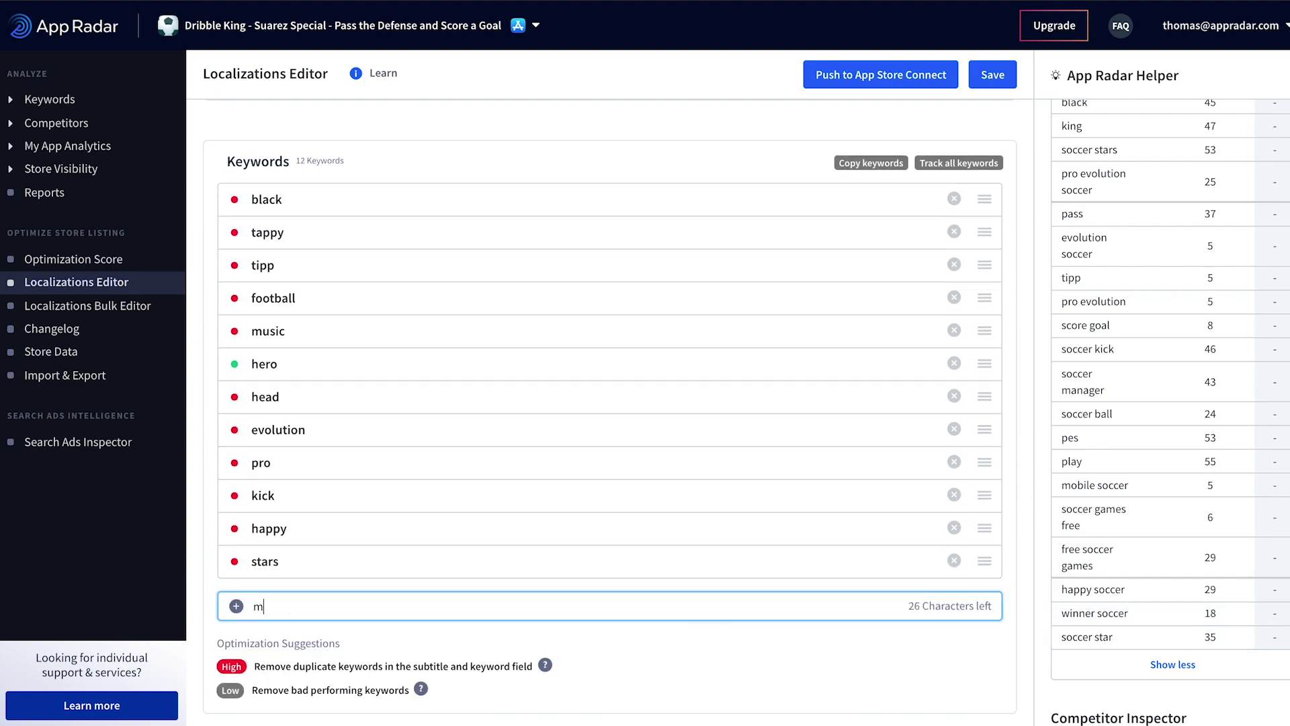
{"action": "type", "text": "obile"}
{"action": "key", "text": "Return"}
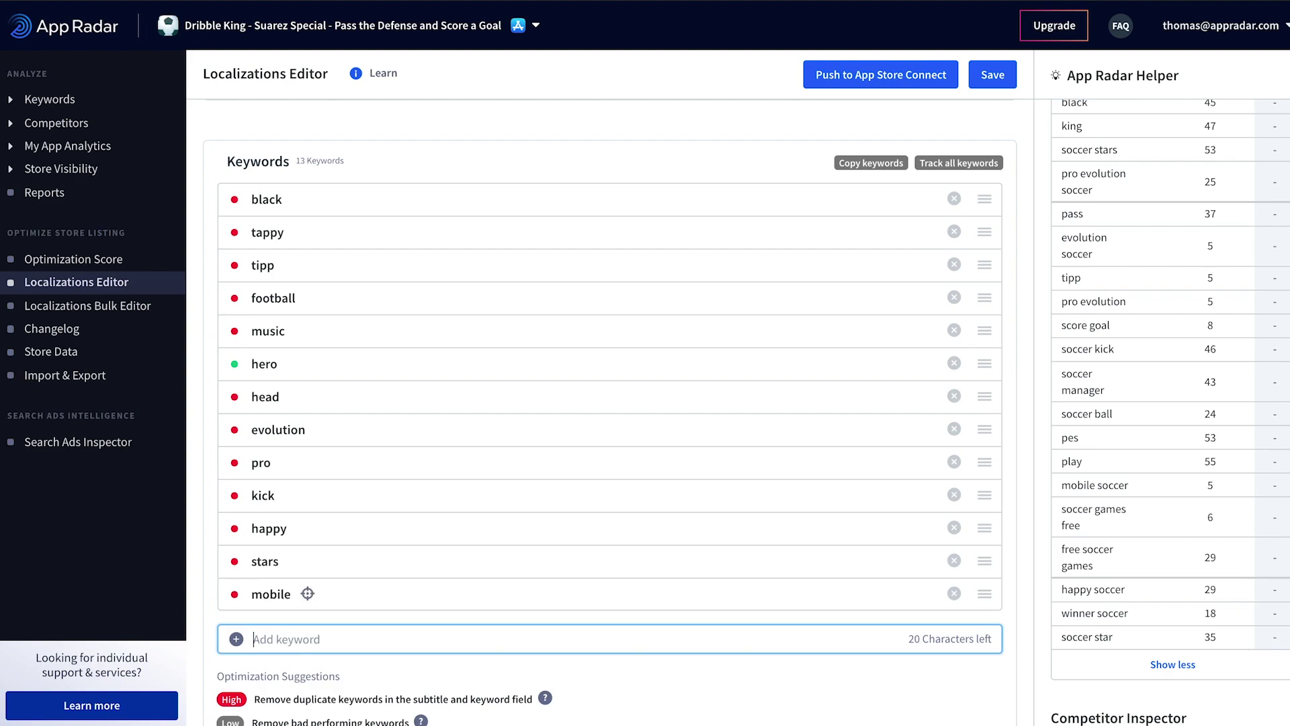
{"action": "type", "text": "manager"}
{"action": "key", "text": "Return"}
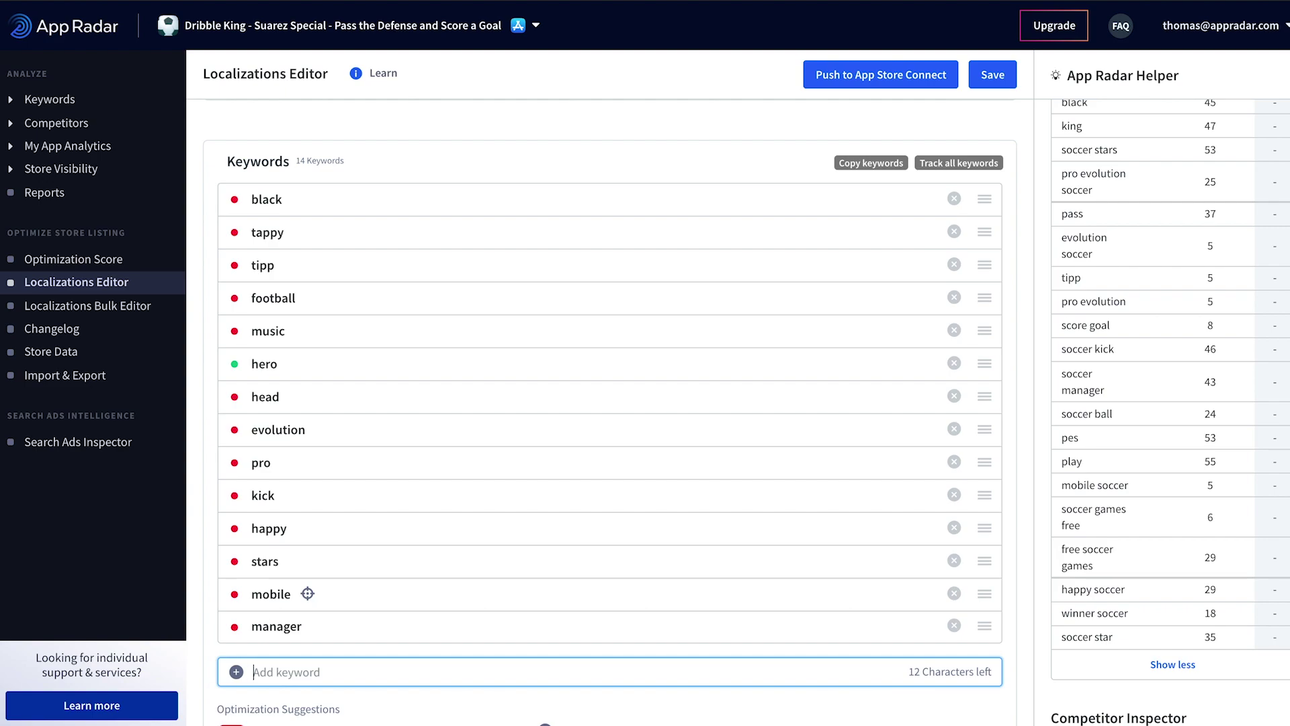
Step: Discard two half-typed 'so' keyword entries, keeping the list at 14 keywords
{"action": "type", "text": "so"}
{"action": "key", "text": "BackSpace"}
{"action": "key", "text": "BackSpace"}
{"action": "scroll", "coordinate": [743, 504], "scroll_direction": "down", "scroll_amount": 1}
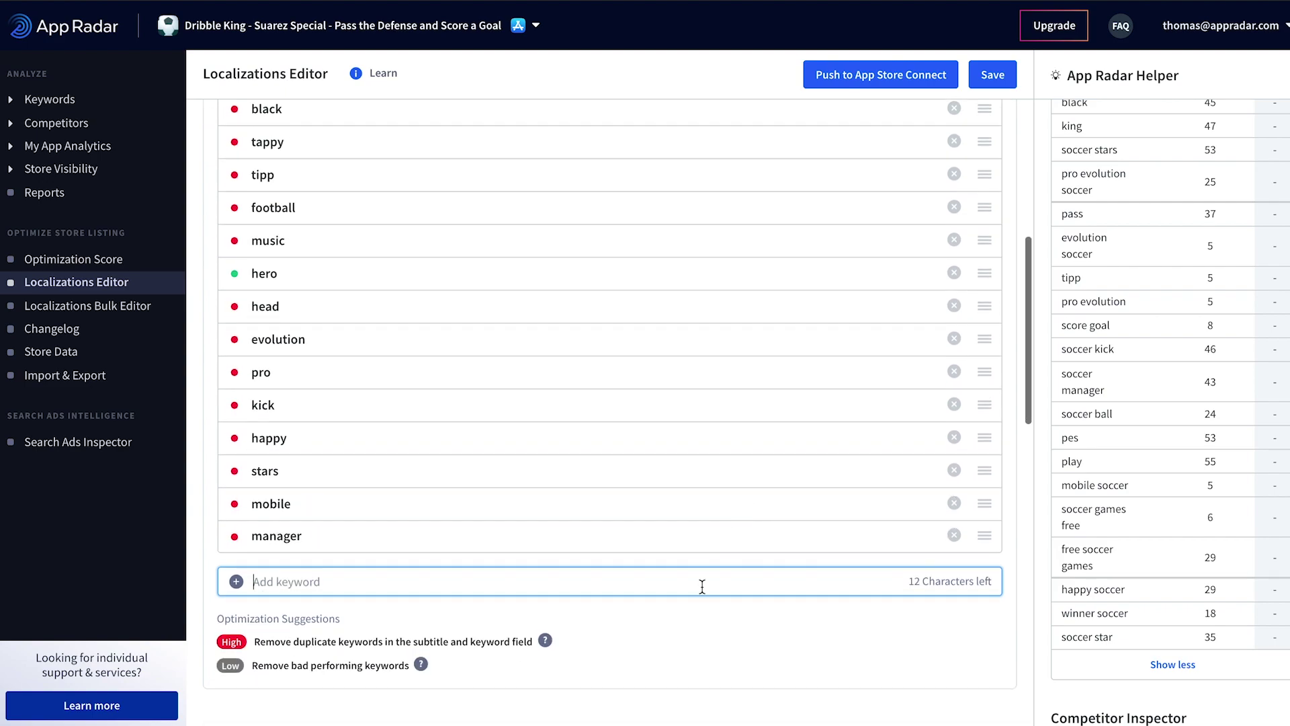
{"action": "left_click", "coordinate": [701, 573]}
{"action": "scroll", "coordinate": [717, 581], "scroll_direction": "down", "scroll_amount": 1}
{"action": "type", "text": "so"}
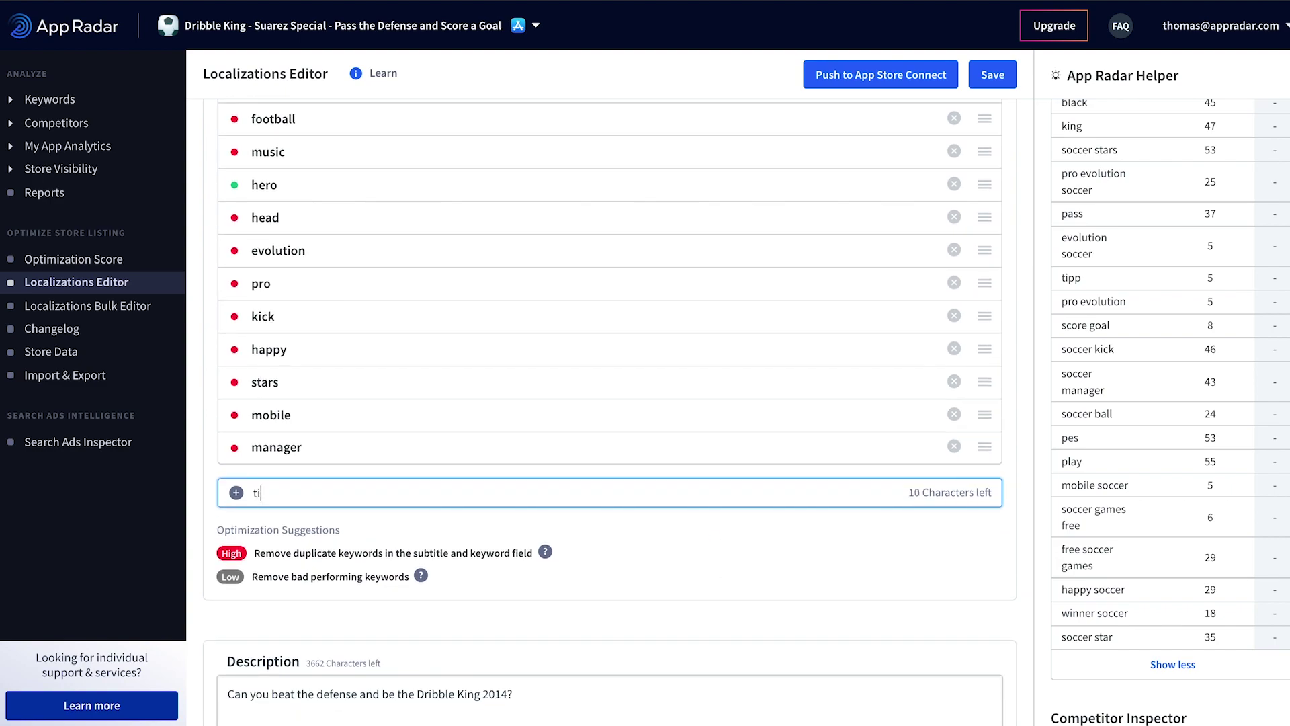
{"action": "key", "text": "BackSpace"}
{"action": "key", "text": "BackSpace"}
{"action": "scroll", "coordinate": [771, 442], "scroll_direction": "up", "scroll_amount": 1}
{"action": "scroll", "coordinate": [551, 276], "scroll_direction": "up", "scroll_amount": 1}
{"action": "scroll", "coordinate": [551, 277], "scroll_direction": "up", "scroll_amount": 1}
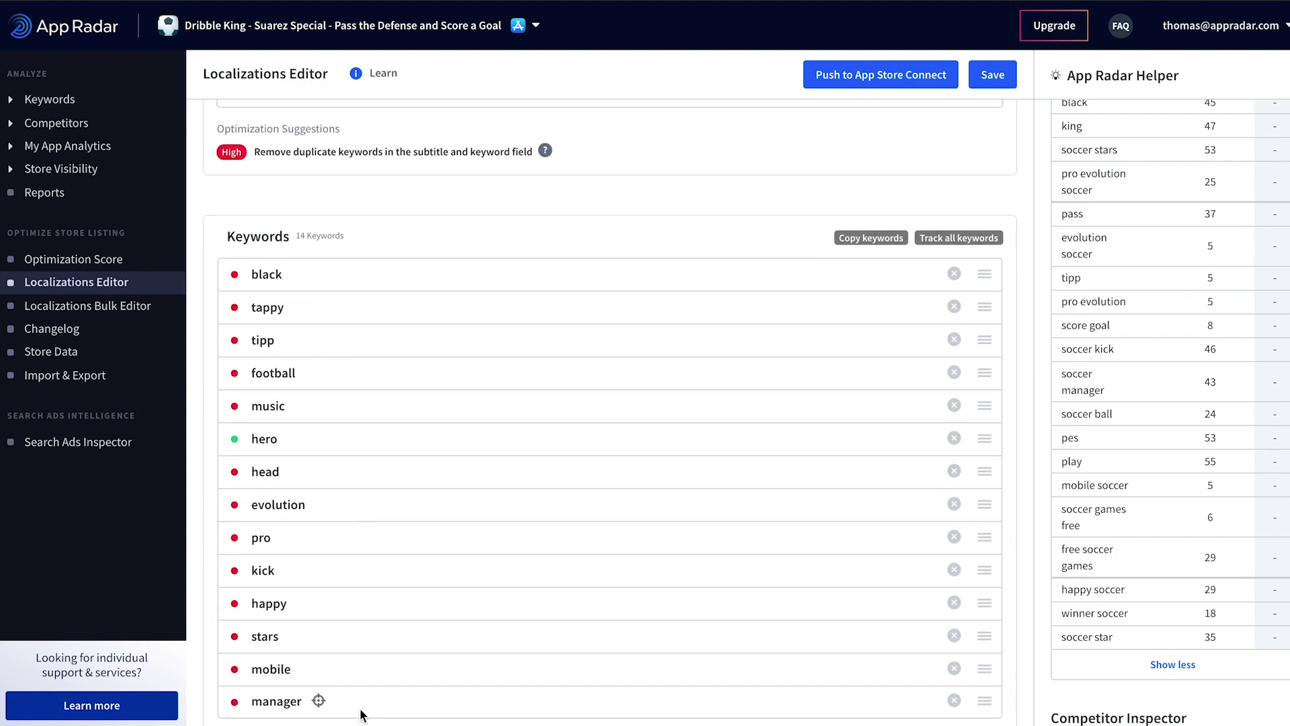
Step: Save the edited listing and confirm the localization score now reads 88
{"action": "left_click", "coordinate": [1005, 78]}
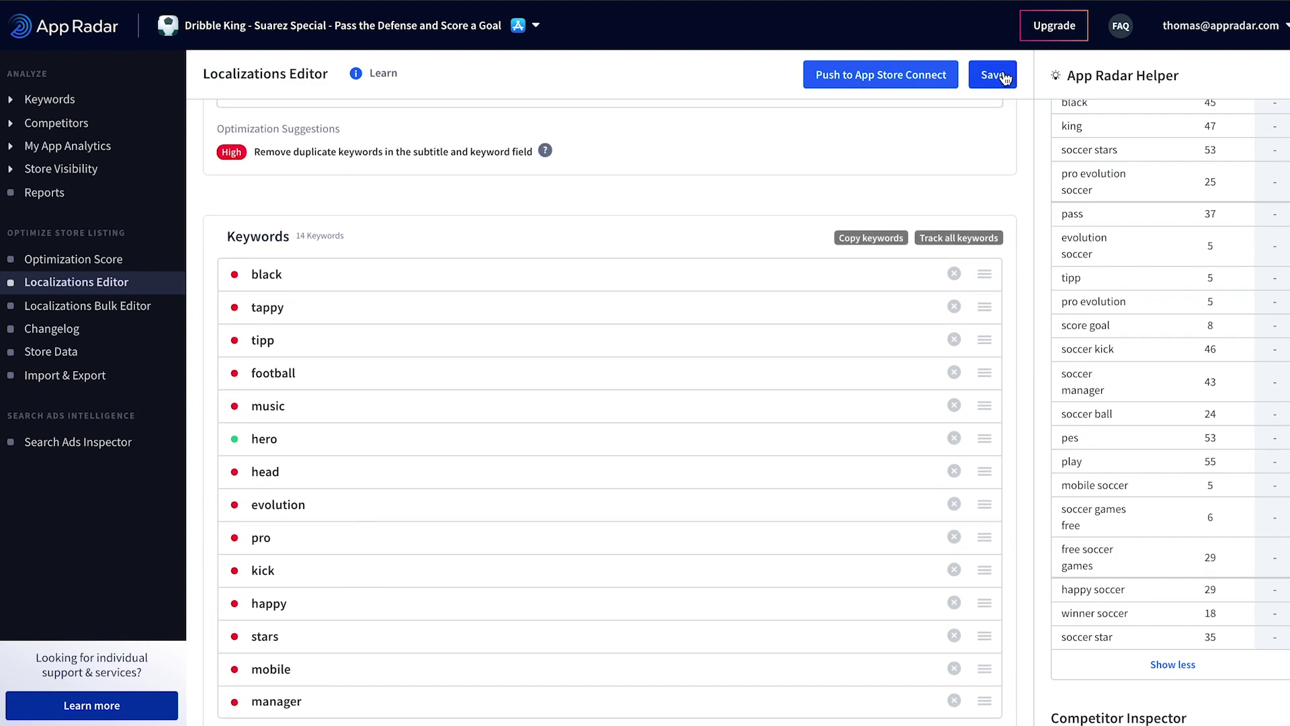
{"action": "scroll", "coordinate": [656, 235], "scroll_direction": "up", "scroll_amount": 5}
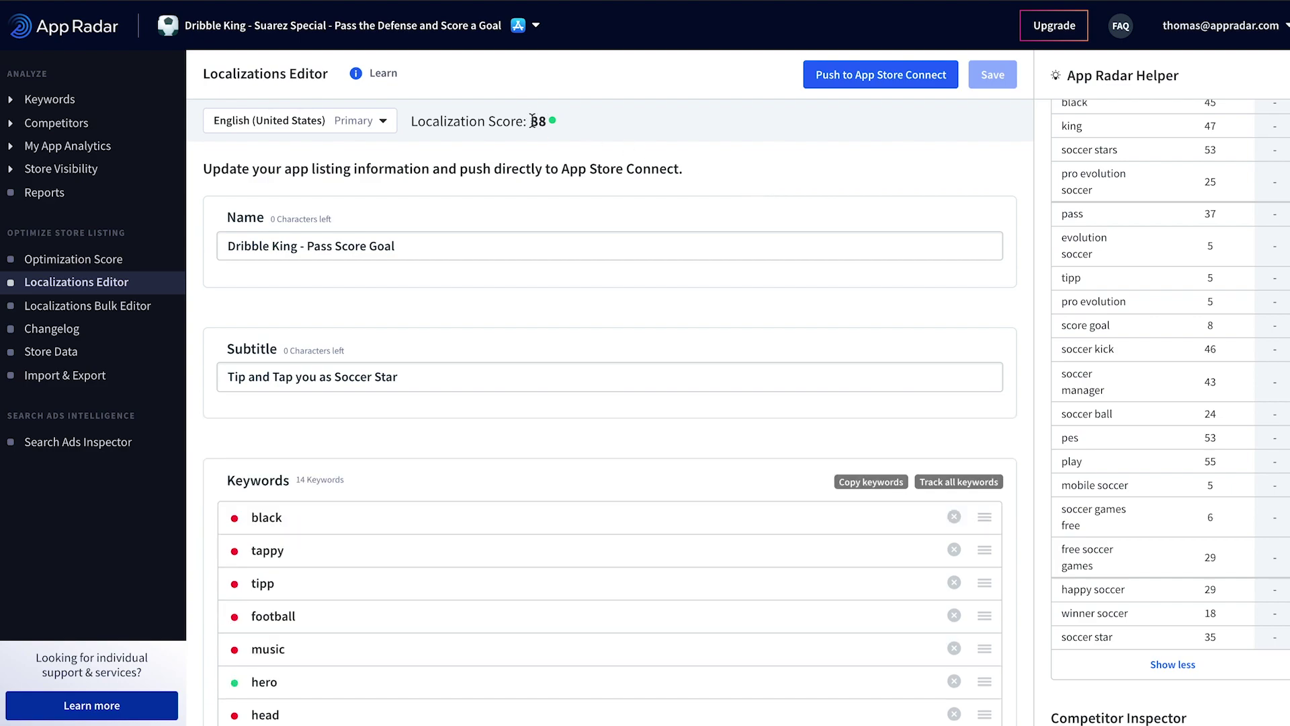
{"action": "scroll", "coordinate": [712, 140], "scroll_direction": "down", "scroll_amount": 1}
{"action": "scroll", "coordinate": [795, 356], "scroll_direction": "down", "scroll_amount": 2}
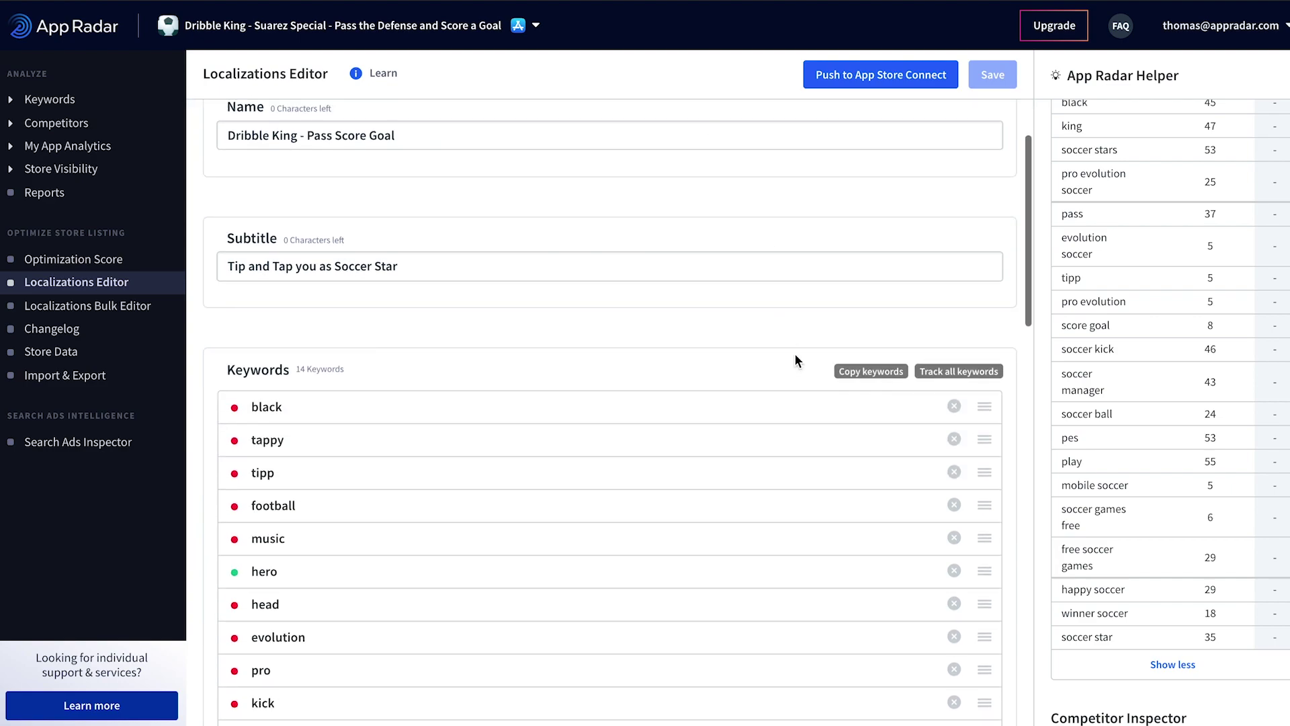
{"action": "scroll", "coordinate": [763, 282], "scroll_direction": "up", "scroll_amount": 3}
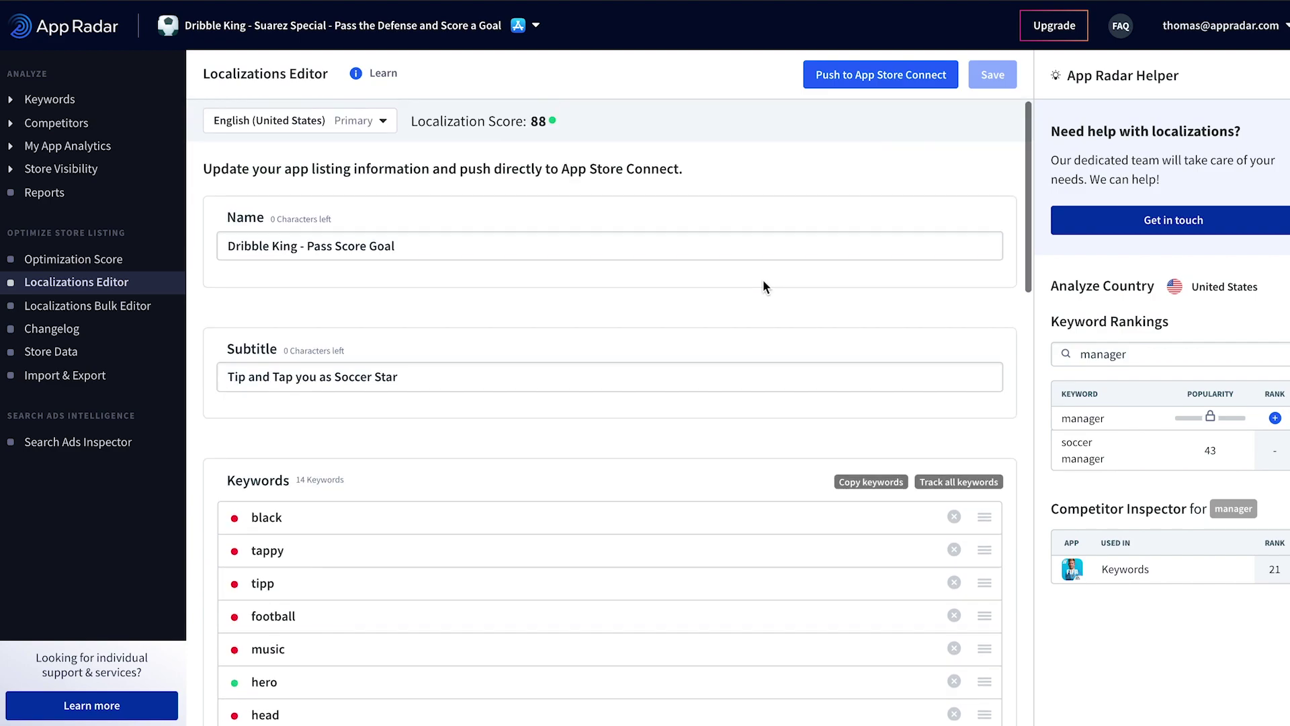
{"action": "scroll", "coordinate": [763, 282], "scroll_direction": "down", "scroll_amount": 2}
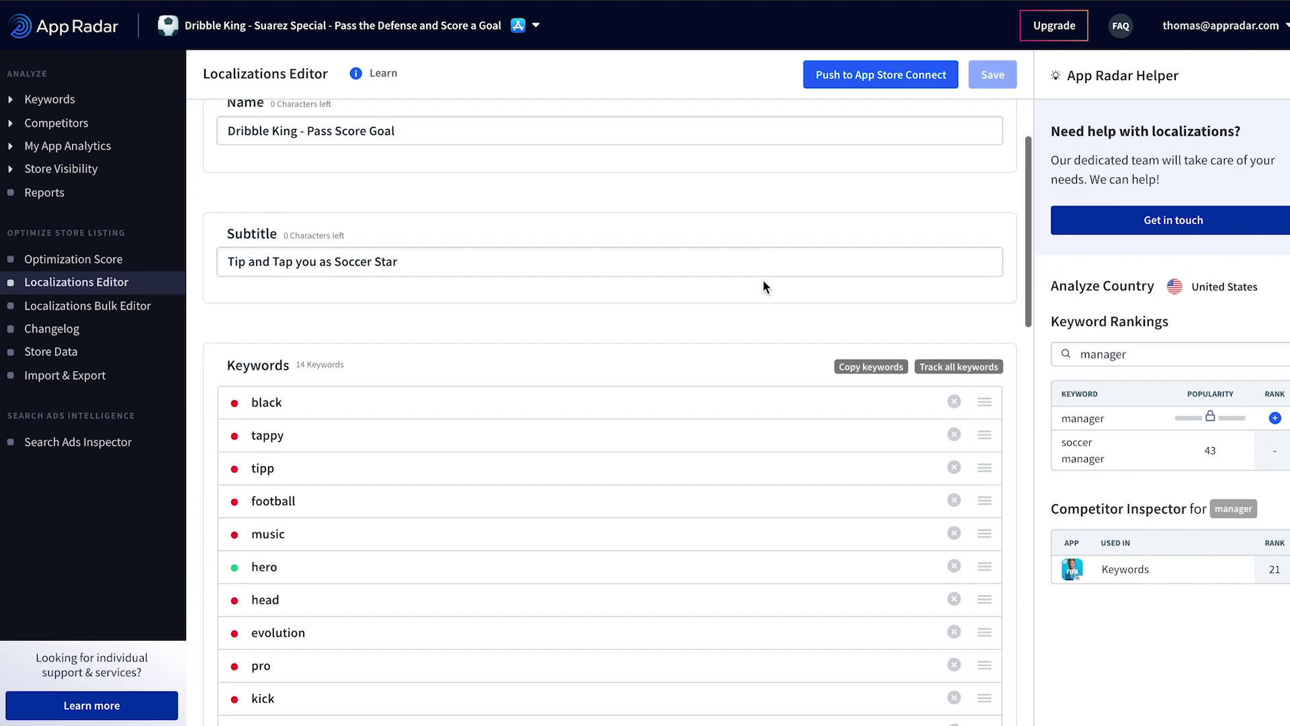
{"action": "scroll", "coordinate": [763, 282], "scroll_direction": "up", "scroll_amount": 2}
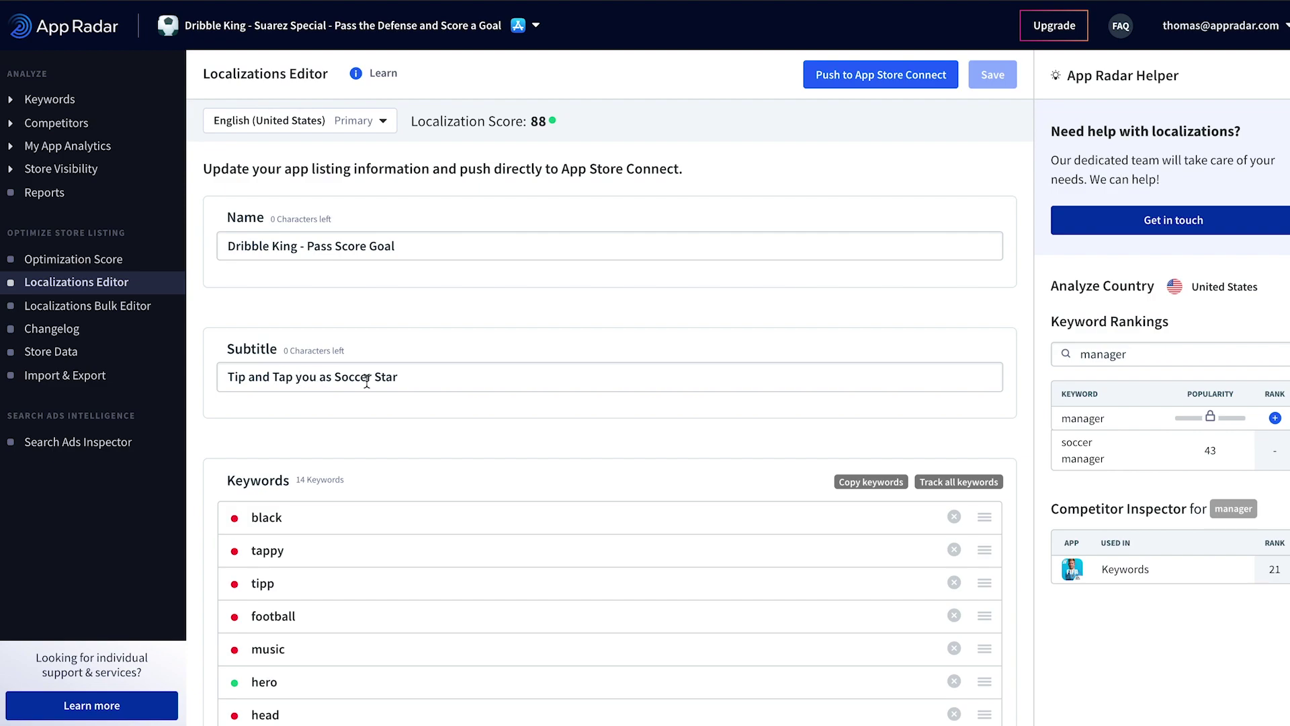
{"action": "scroll", "coordinate": [471, 380], "scroll_direction": "down", "scroll_amount": 2}
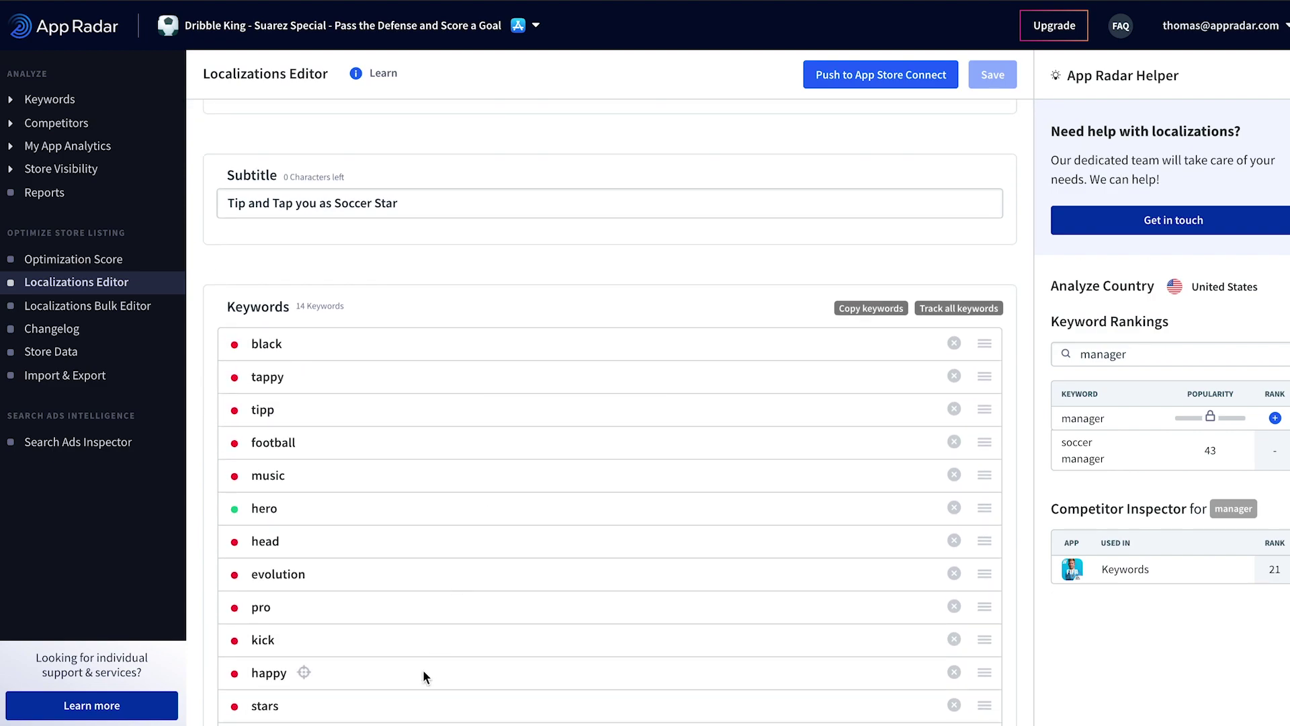
{"action": "scroll", "coordinate": [497, 519], "scroll_direction": "up", "scroll_amount": 3}
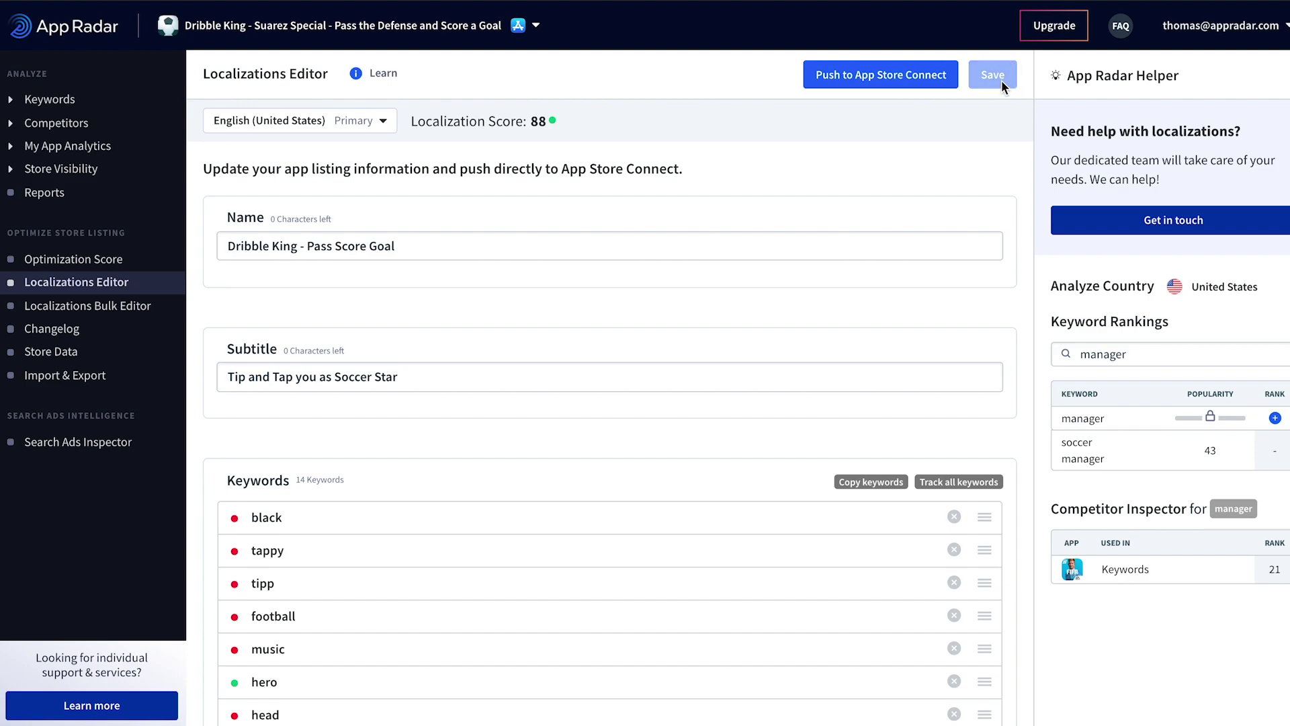
Step: Push the saved US English listing, scored 88, to App Store Connect
{"action": "left_click", "coordinate": [862, 85]}
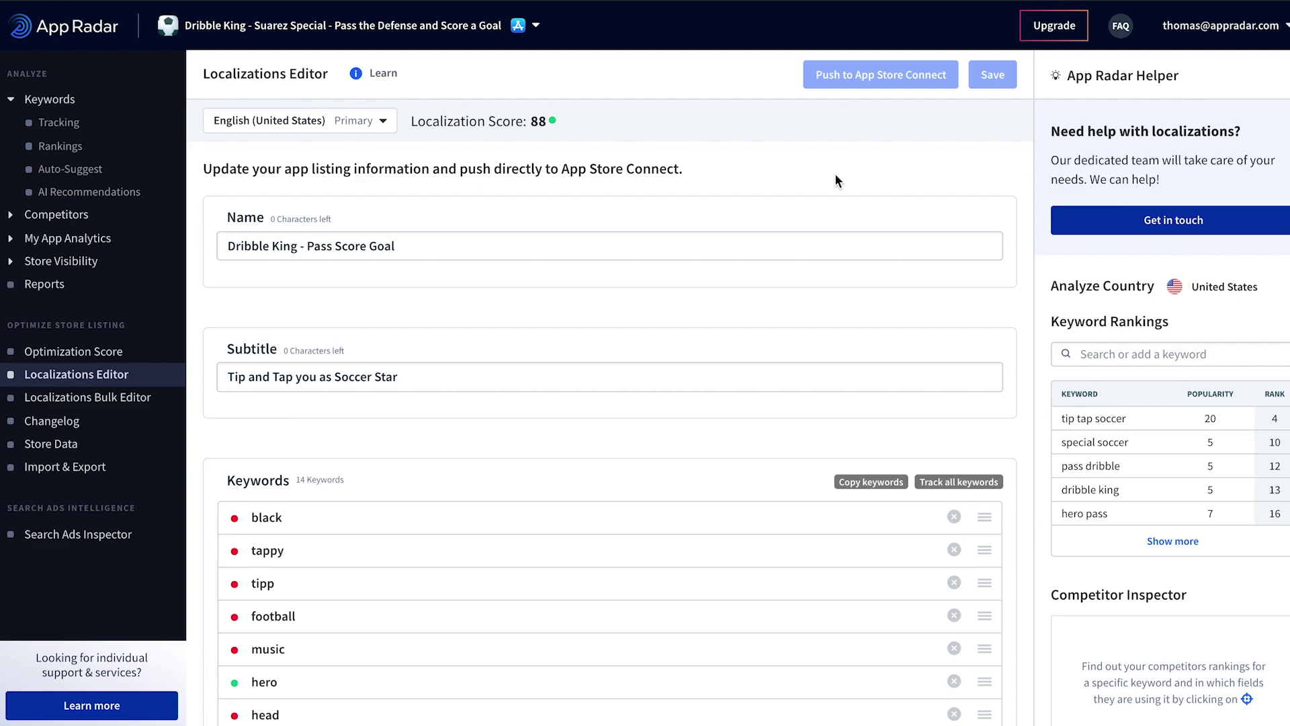
Step: Go through Keyword Tracking and Rankings to Reports, listing the Email Report and Featuring Alert
{"action": "left_click", "coordinate": [57, 124]}
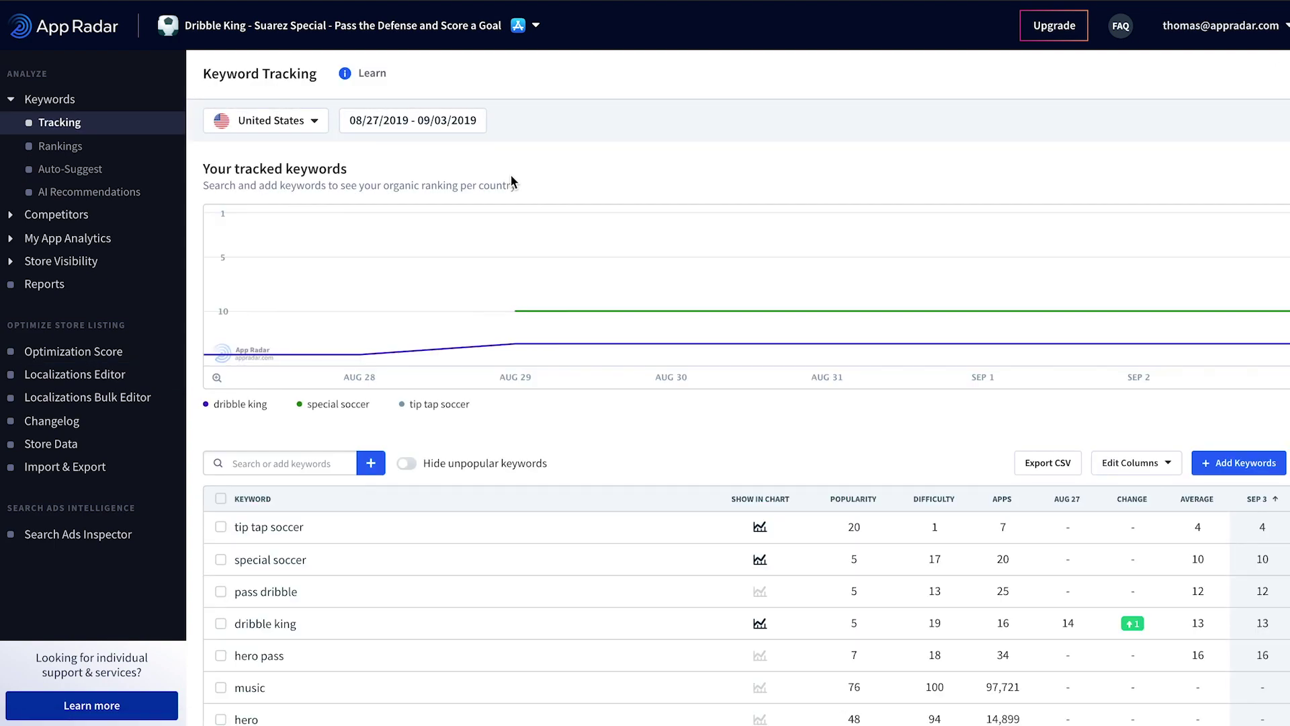
{"action": "scroll", "coordinate": [639, 386], "scroll_direction": "down", "scroll_amount": 2}
{"action": "scroll", "coordinate": [1174, 586], "scroll_direction": "down", "scroll_amount": 2}
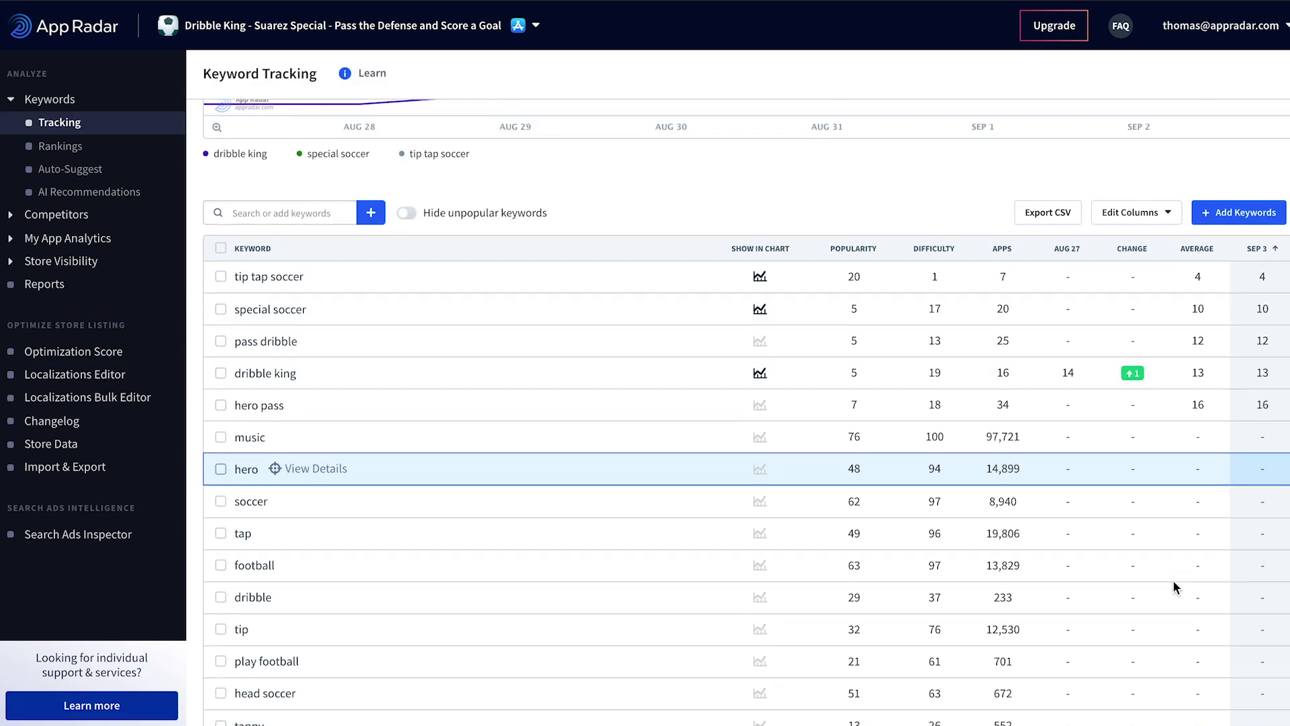
{"action": "scroll", "coordinate": [925, 433], "scroll_direction": "up", "scroll_amount": 3}
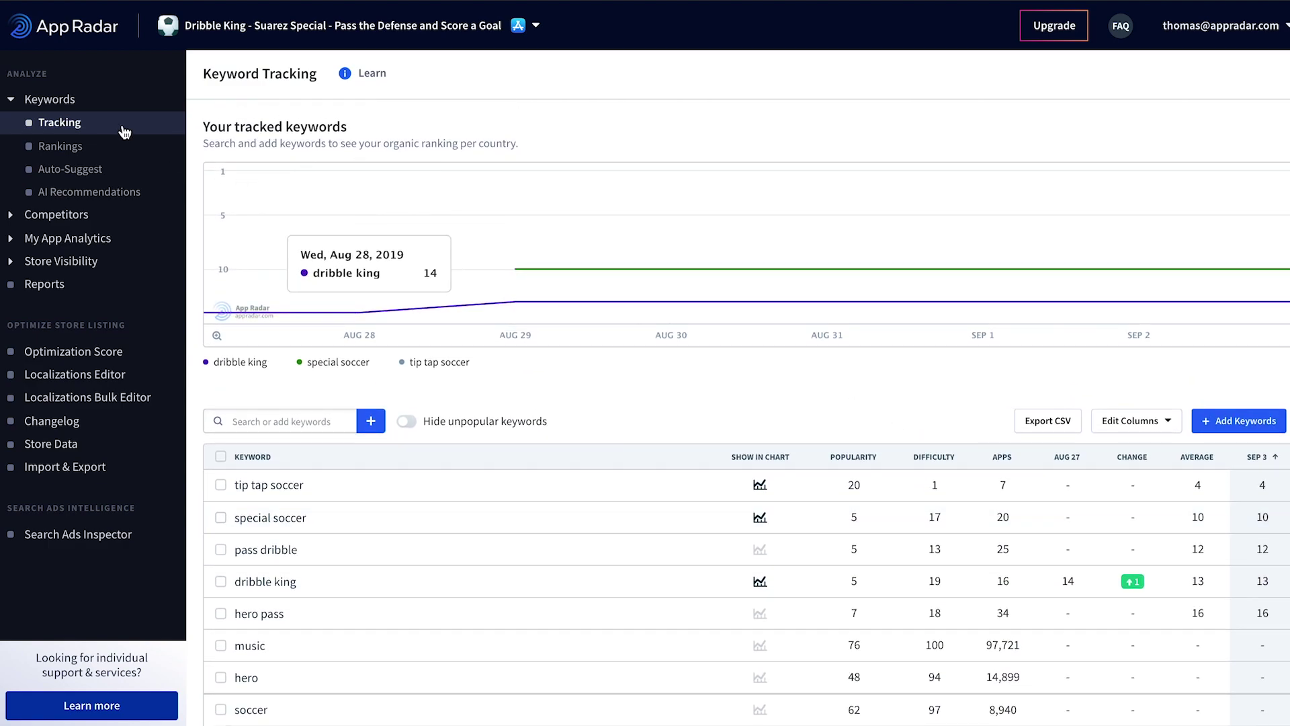
{"action": "left_click", "coordinate": [59, 150]}
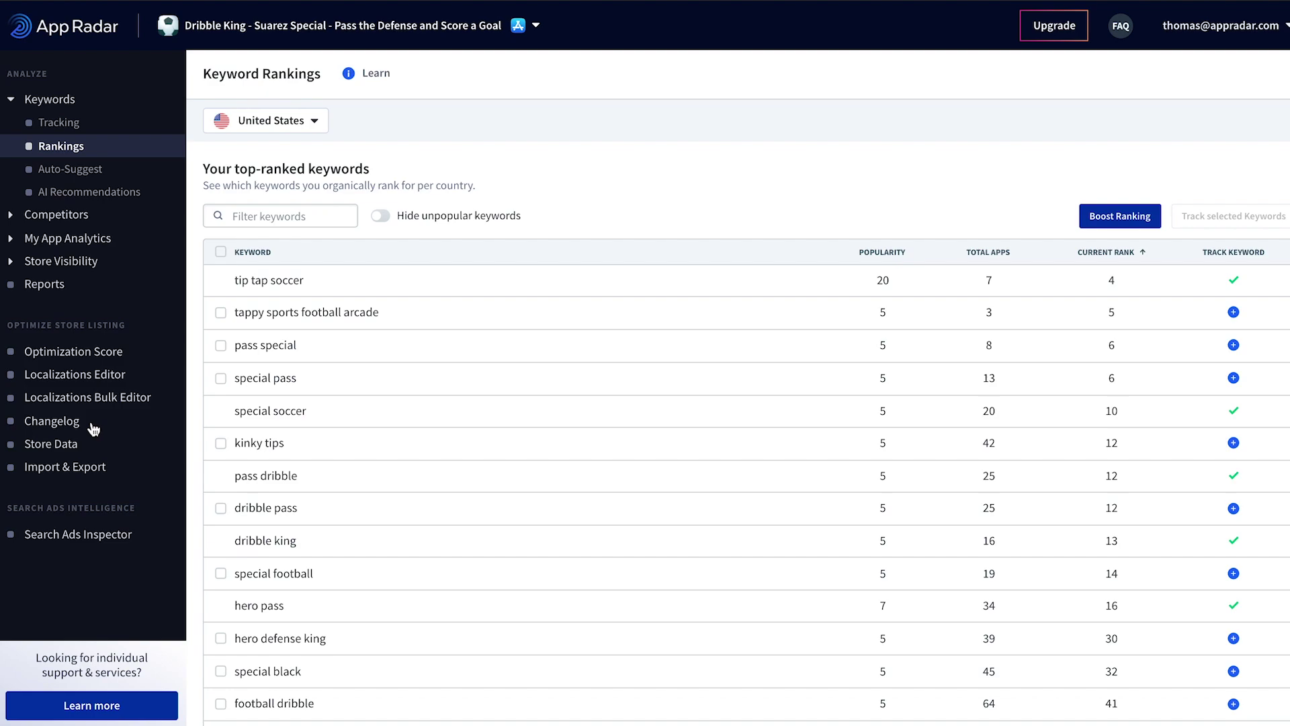
{"action": "left_click", "coordinate": [49, 291]}
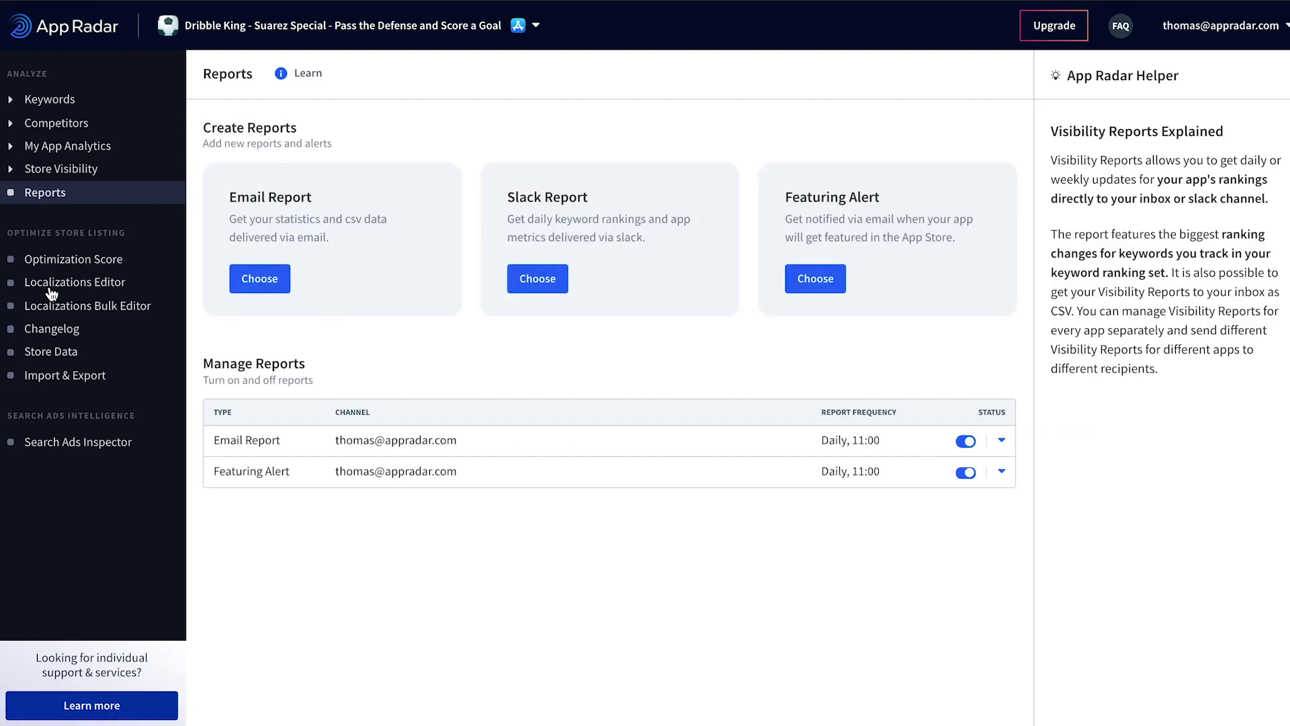